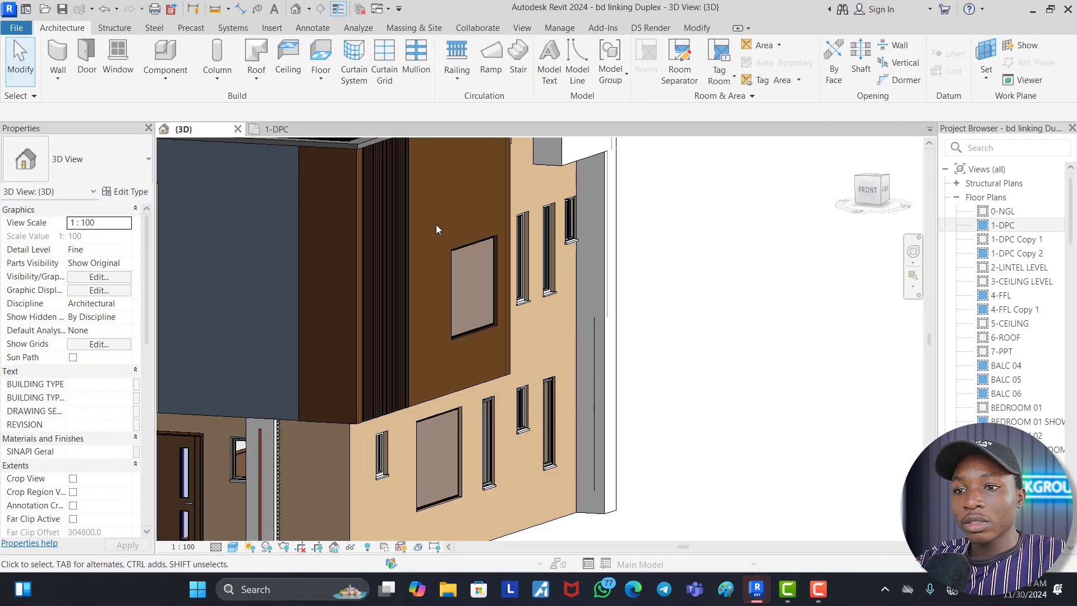
# Step: Orbit the 3D model round to its front-right side and select the side wall to check its type
pyautogui.scroll(-5, 505, 270)
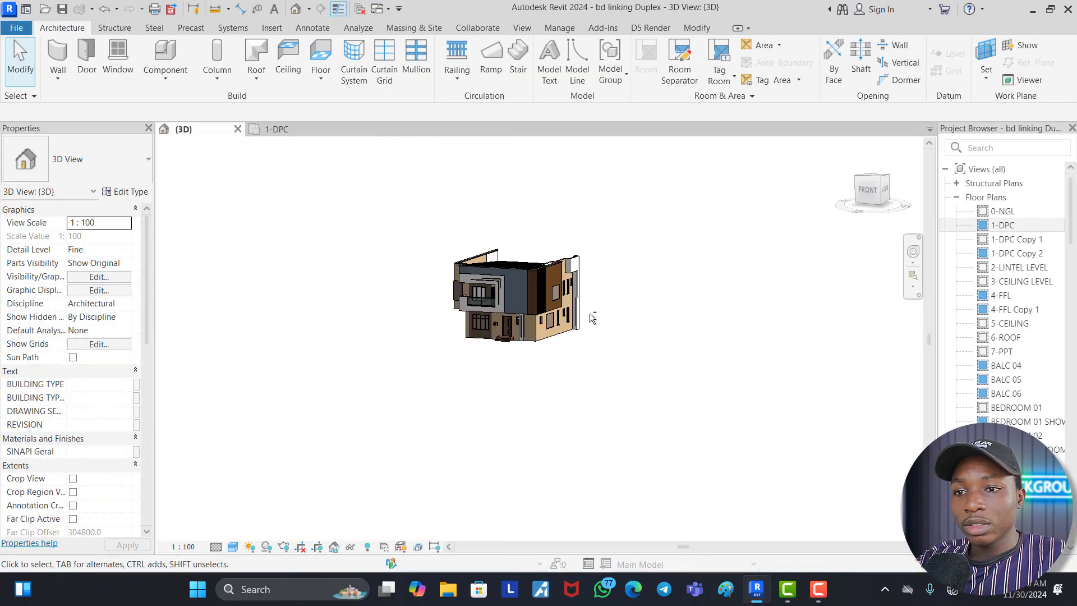
pyautogui.keyDown('shift'); pyautogui.moveTo(621, 339); pyautogui.dragTo(533, 373, button='middle'); pyautogui.keyUp('shift')
pyautogui.scroll(6, 565, 292)
pyautogui.keyDown('shift'); pyautogui.moveTo(599, 317); pyautogui.dragTo(631, 414, button='middle'); pyautogui.keyUp('shift')
pyautogui.scroll(3, 630, 413)
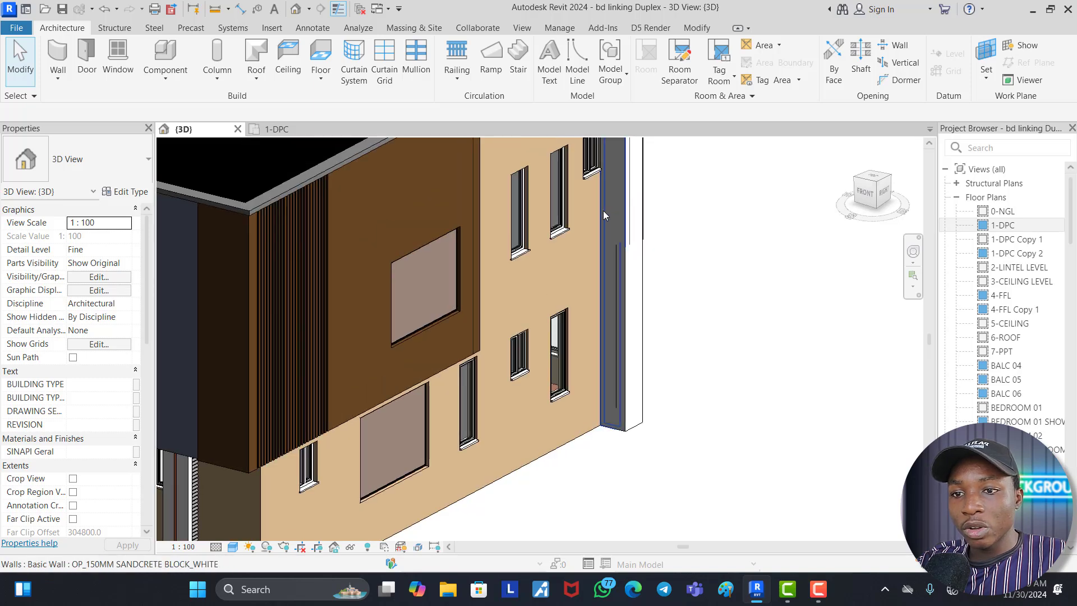
pyautogui.click(603, 211)
pyautogui.scroll(-4, 732, 324)
pyautogui.click(732, 323)
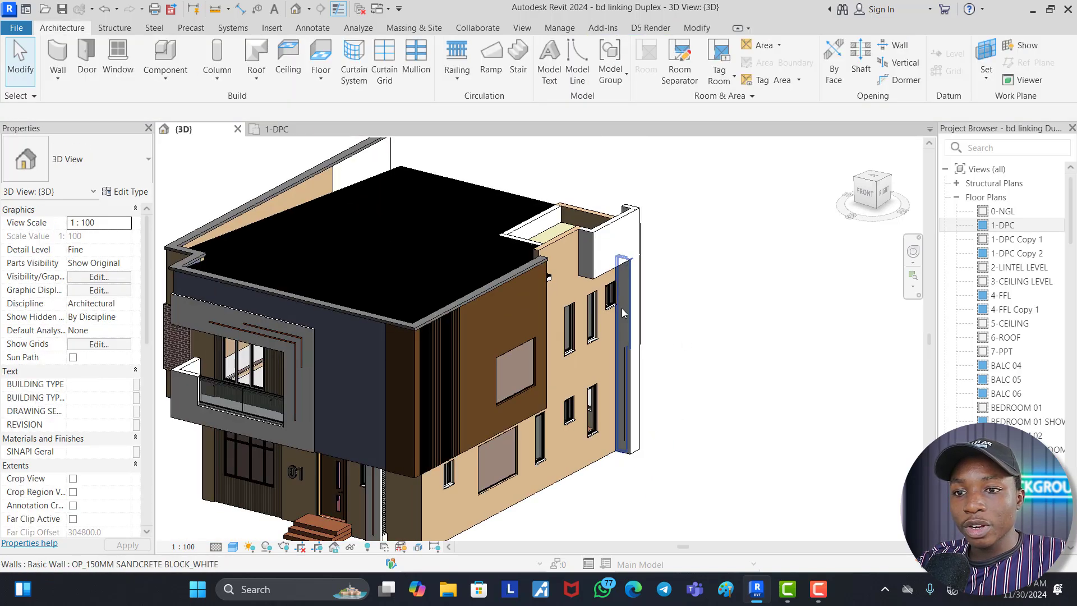
# Step: Switch to the 1-DPC floor plan and zoom around the ground-floor layout
pyautogui.click(277, 129)
pyautogui.scroll(-2, 505, 173)
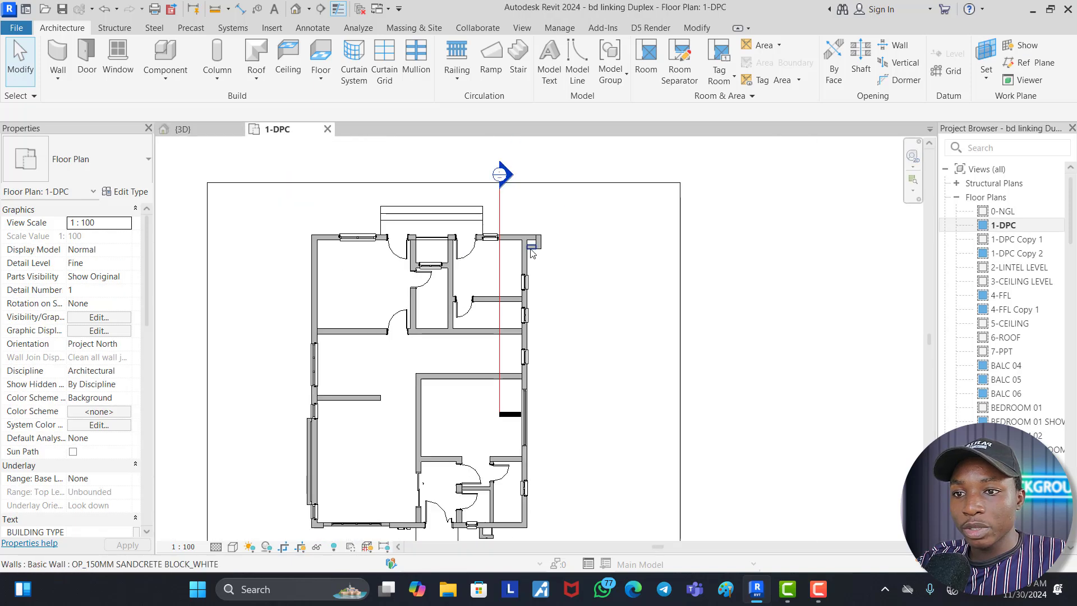
pyautogui.scroll(4, 527, 221)
pyautogui.scroll(3, 528, 215)
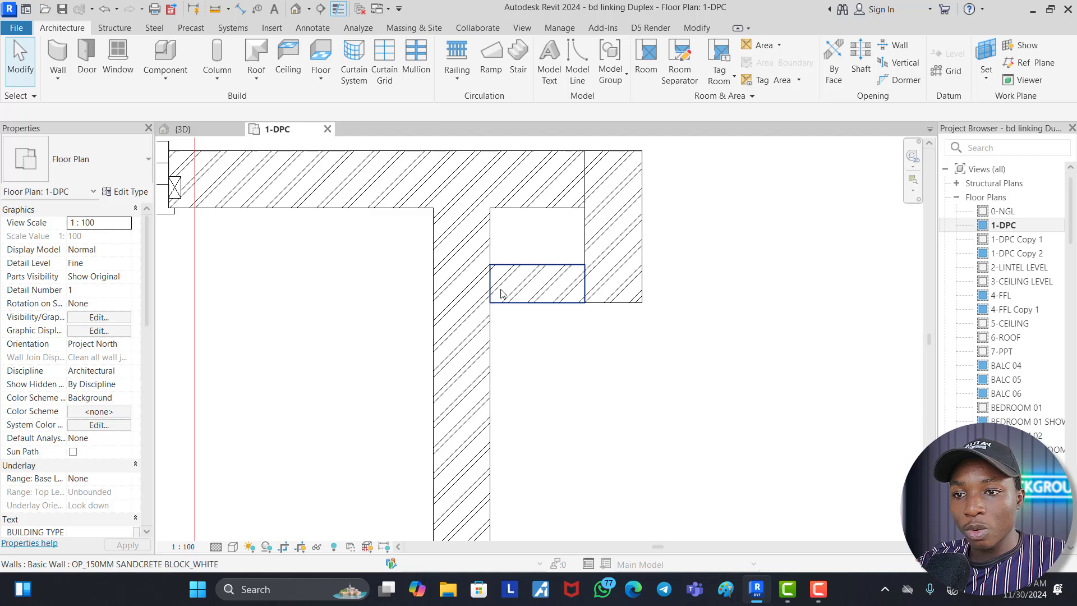
pyautogui.scroll(-5, 572, 277)
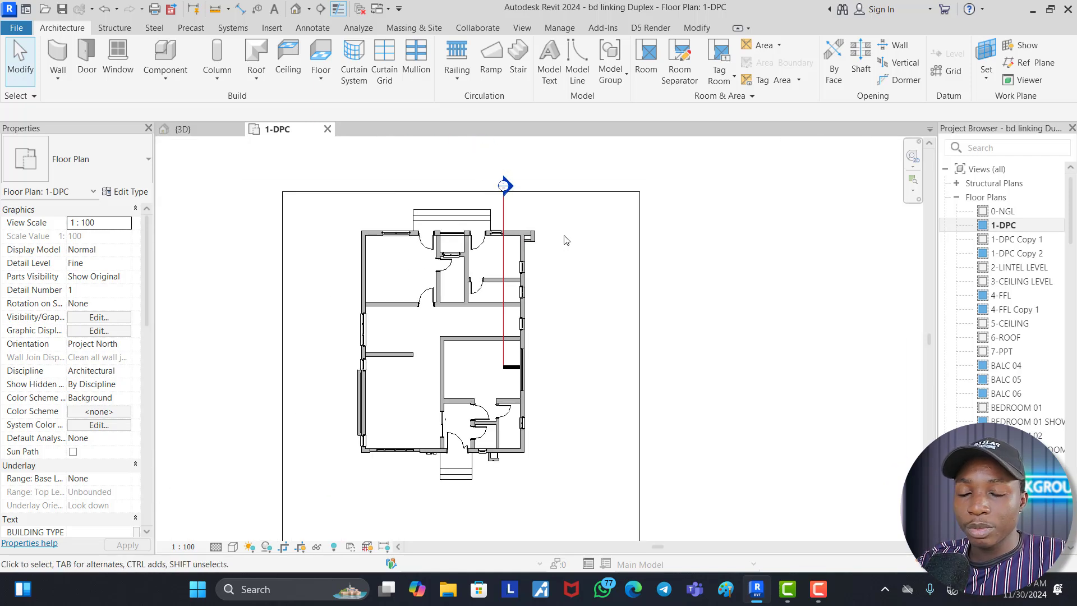
pyautogui.scroll(-1, 336, 207)
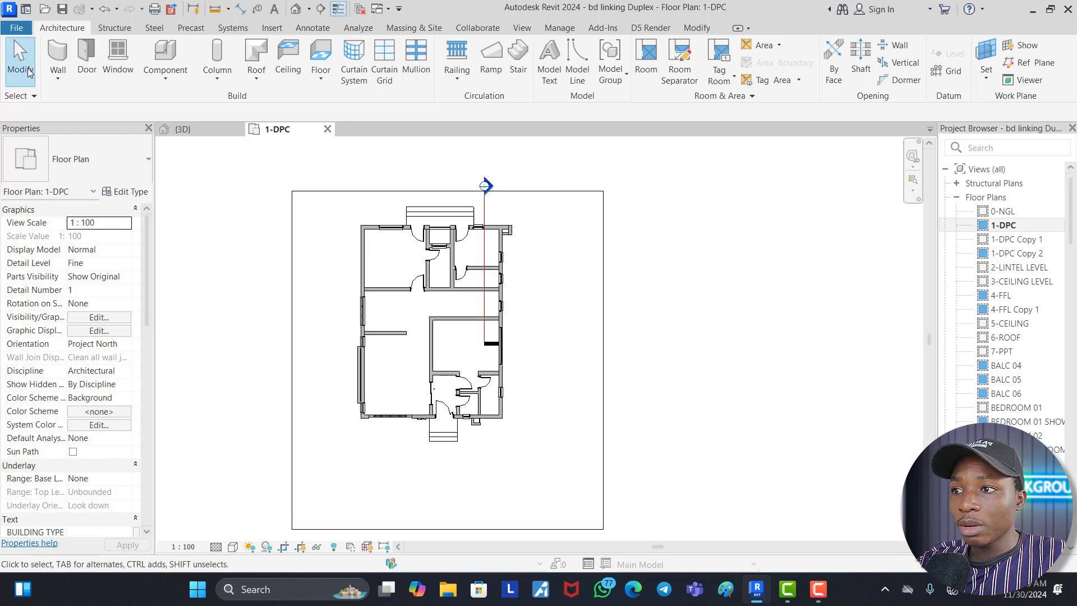
# Step: Create a new family from the English Metric Curtain Wall Panel.rft template
pyautogui.click(17, 28)
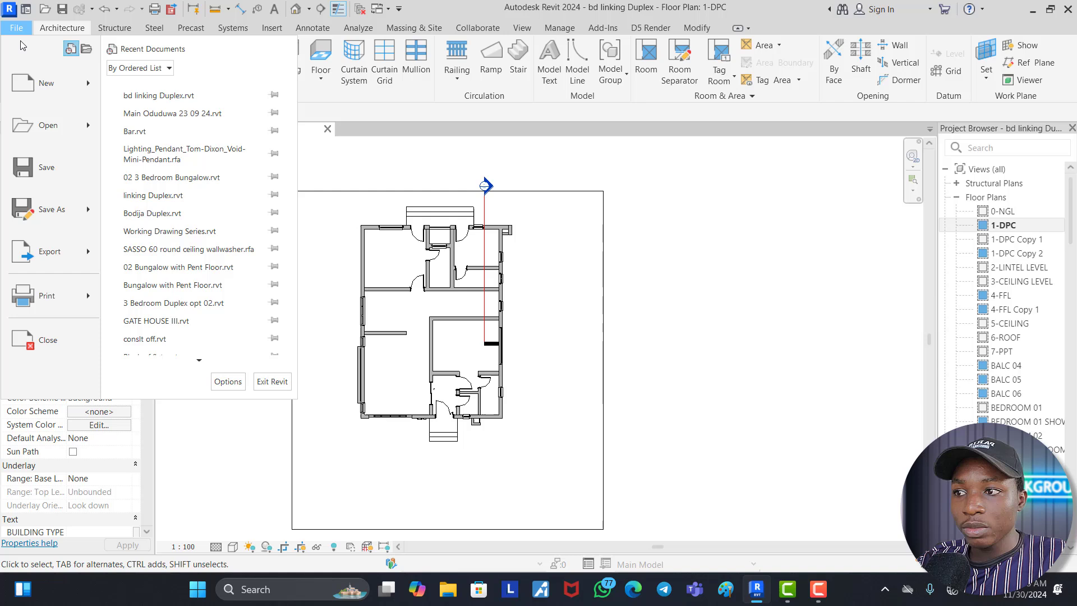
pyautogui.moveTo(49, 128)
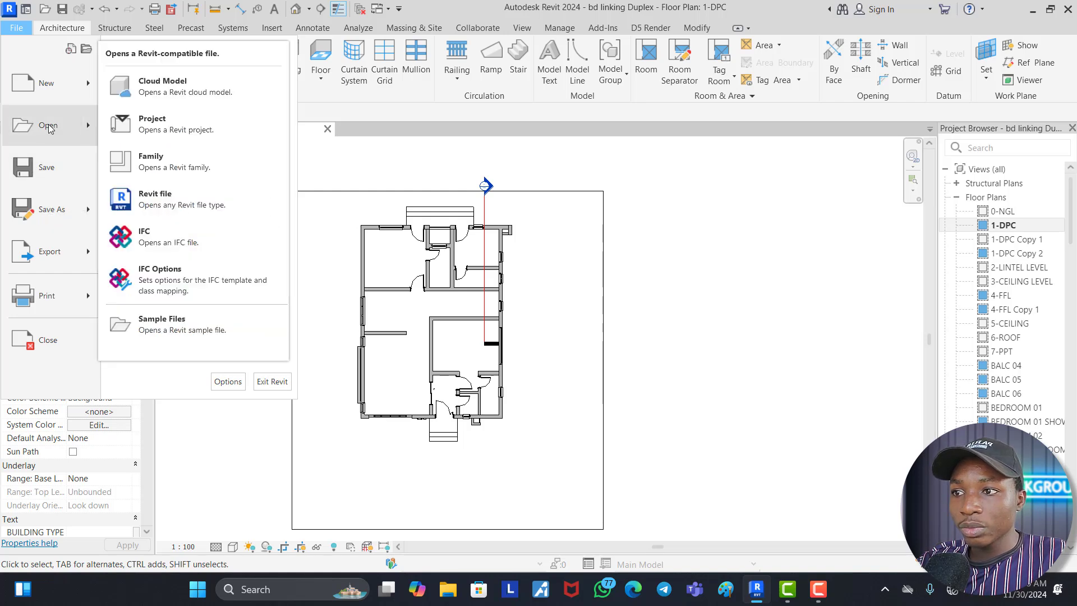
pyautogui.moveTo(48, 84)
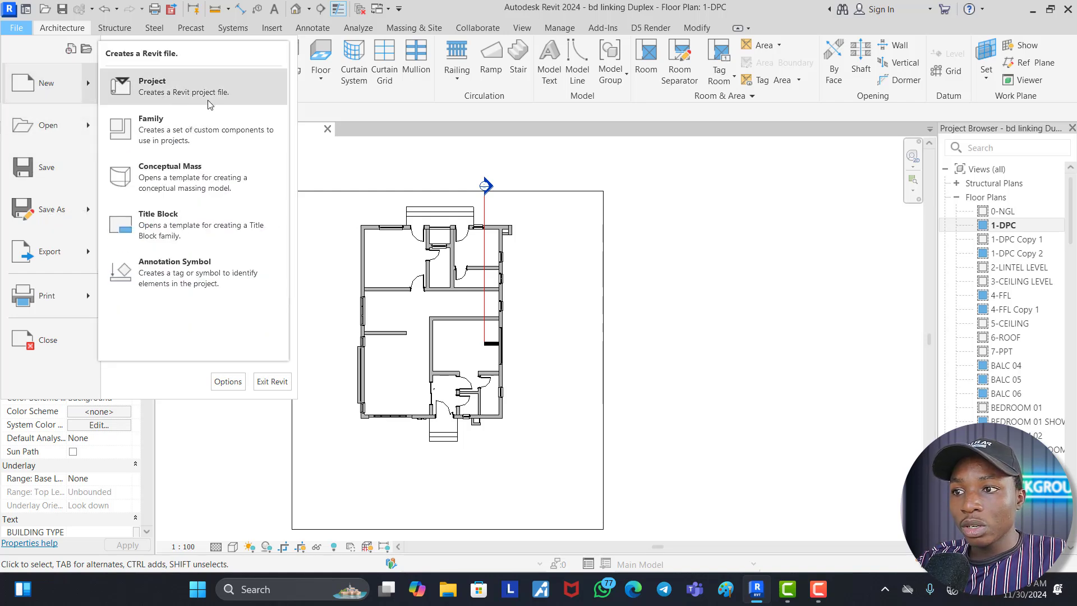
pyautogui.click(190, 134)
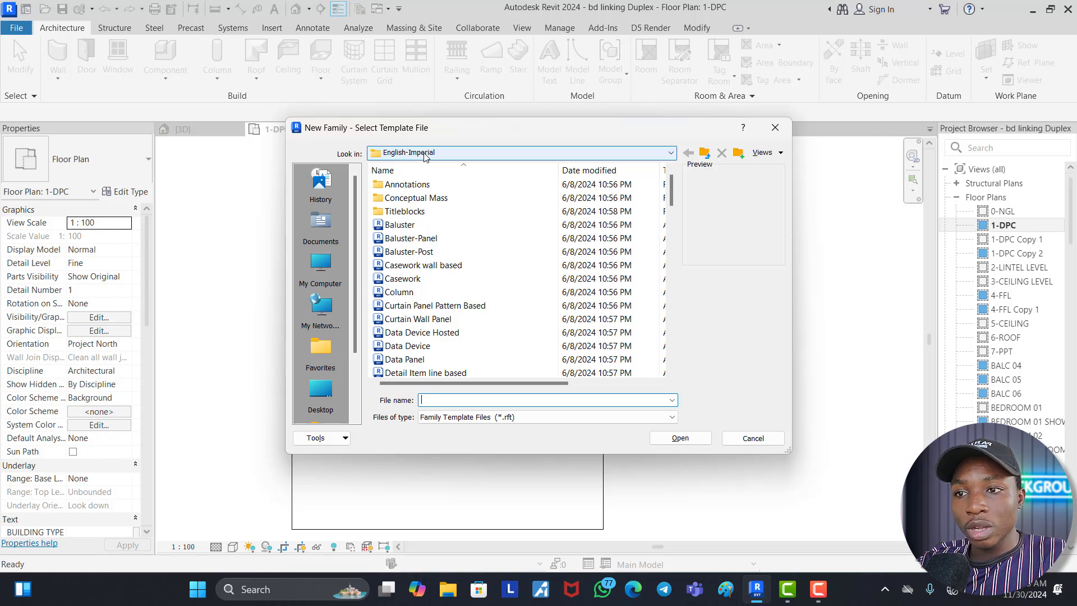
pyautogui.click(705, 152)
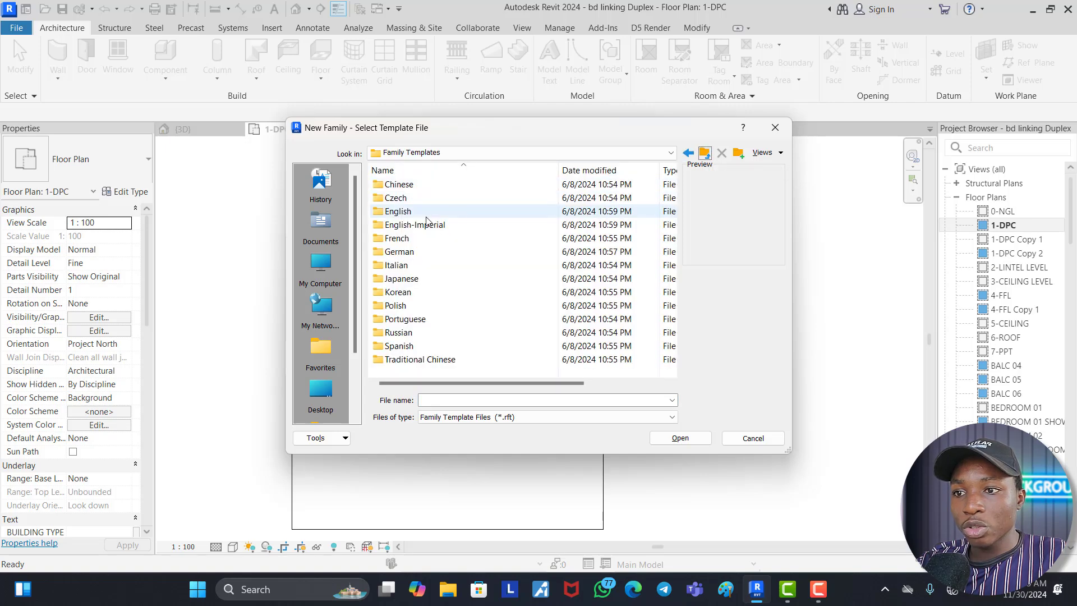
pyautogui.doubleClick(415, 216)
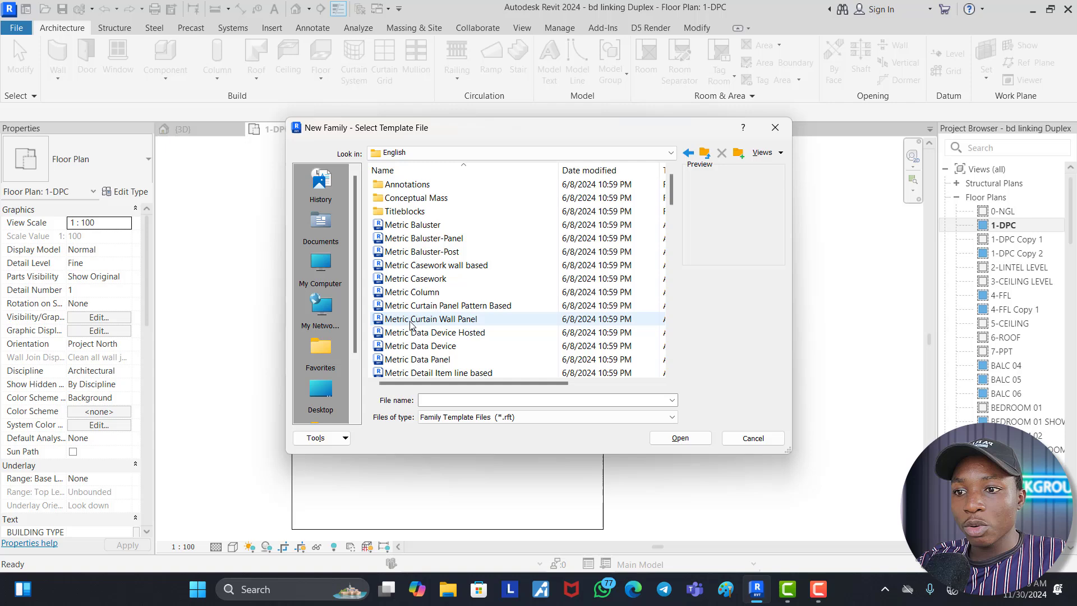
pyautogui.click(448, 321)
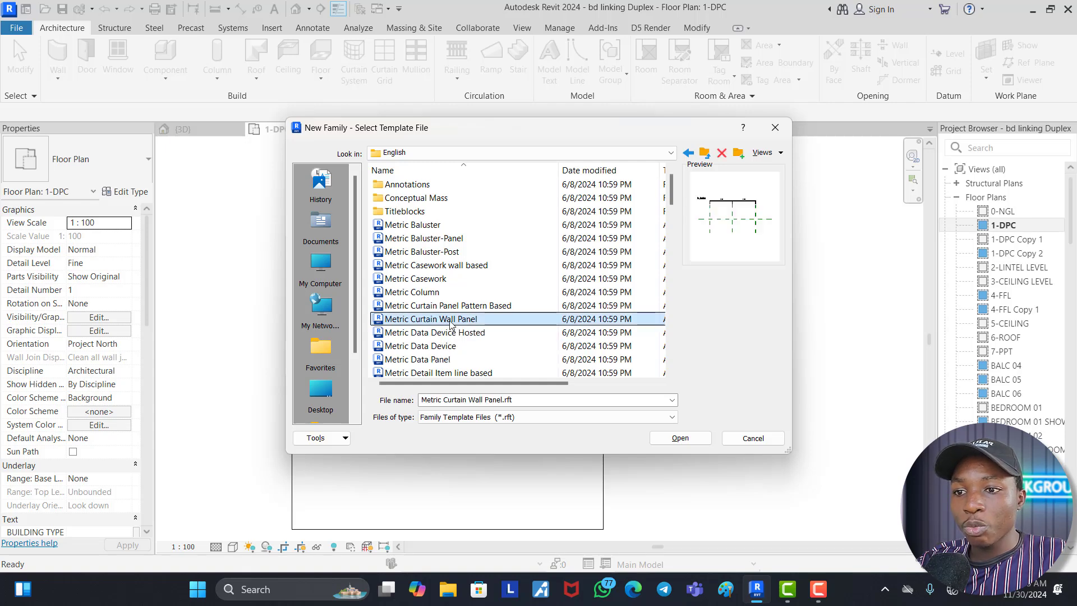
pyautogui.click(679, 439)
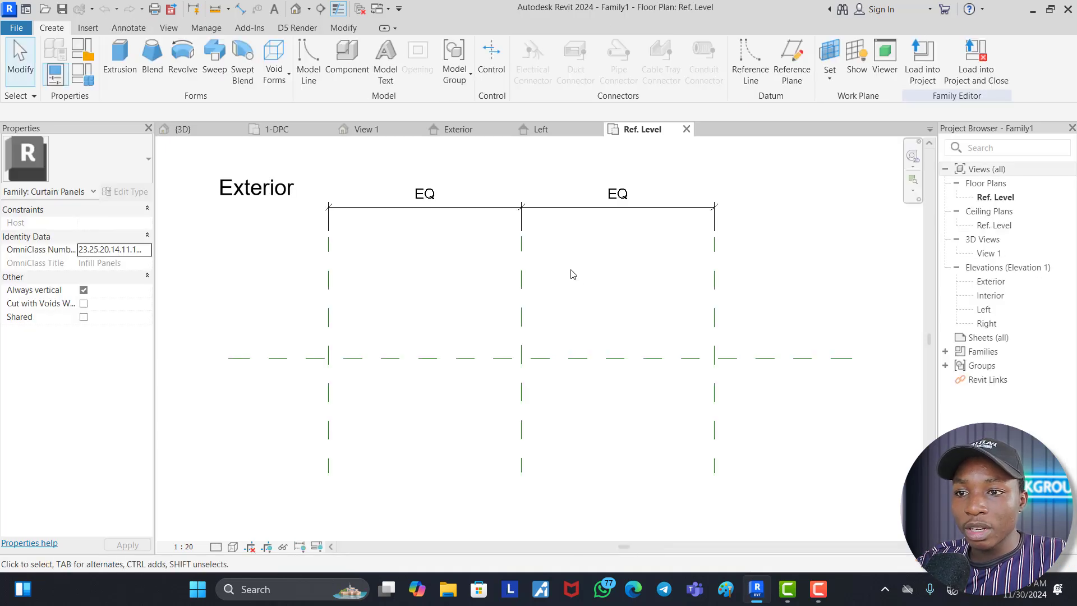
# Step: Change the Left reference plane's 1500.0 distance to 600 from the centre plane
pyautogui.scroll(-3, 395, 236)
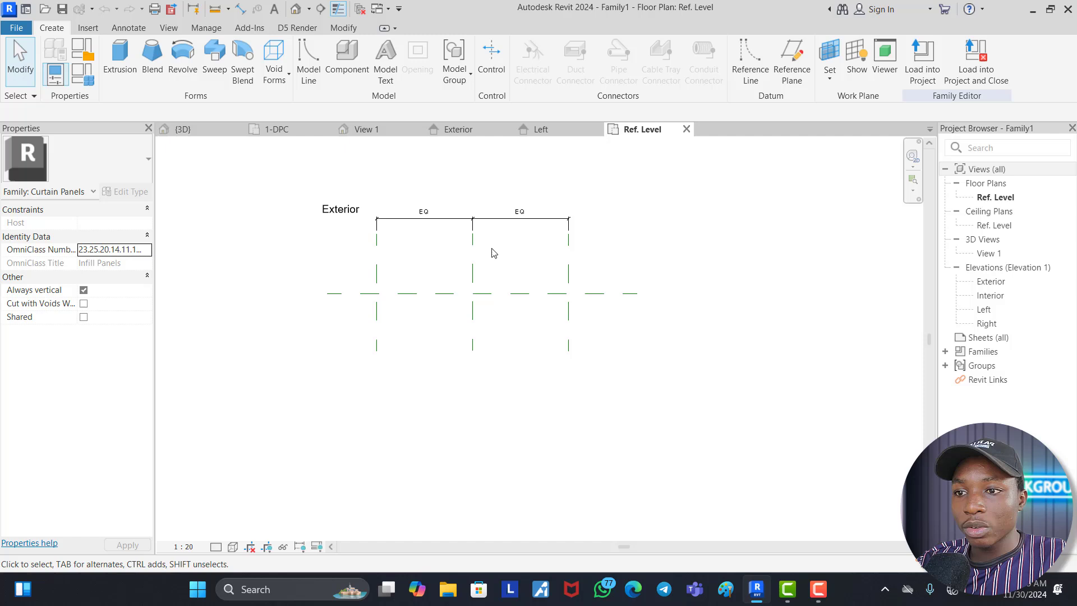
pyautogui.scroll(3, 474, 241)
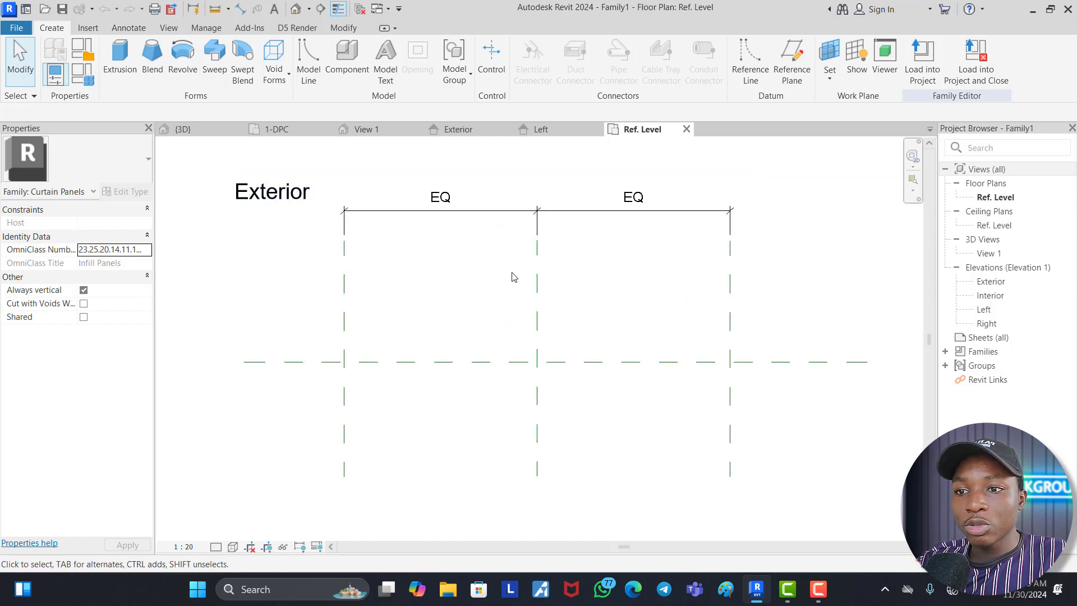
pyautogui.click(345, 411)
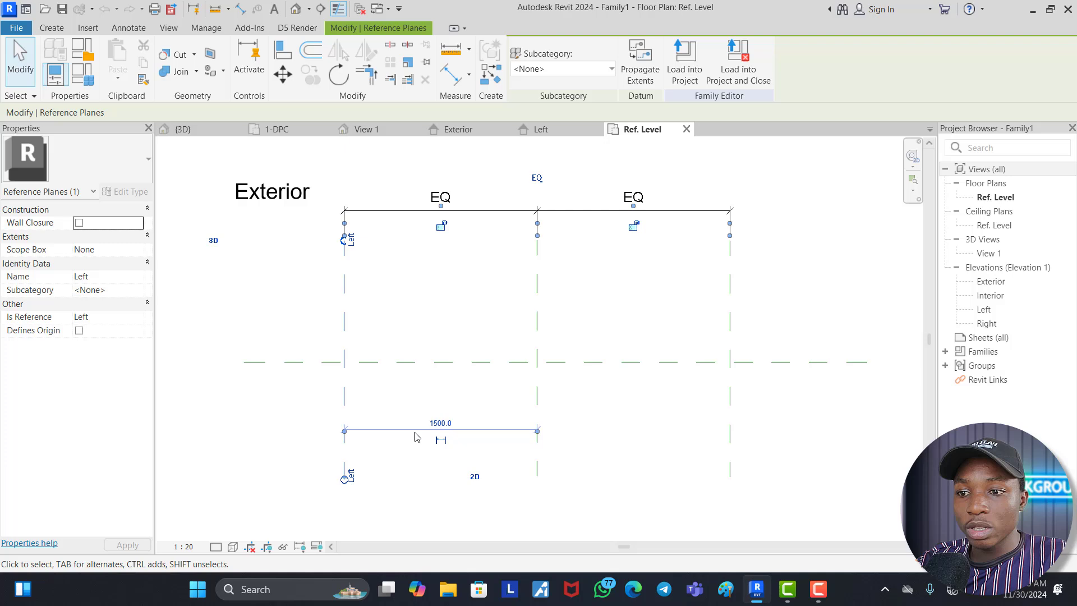
pyautogui.click(441, 423)
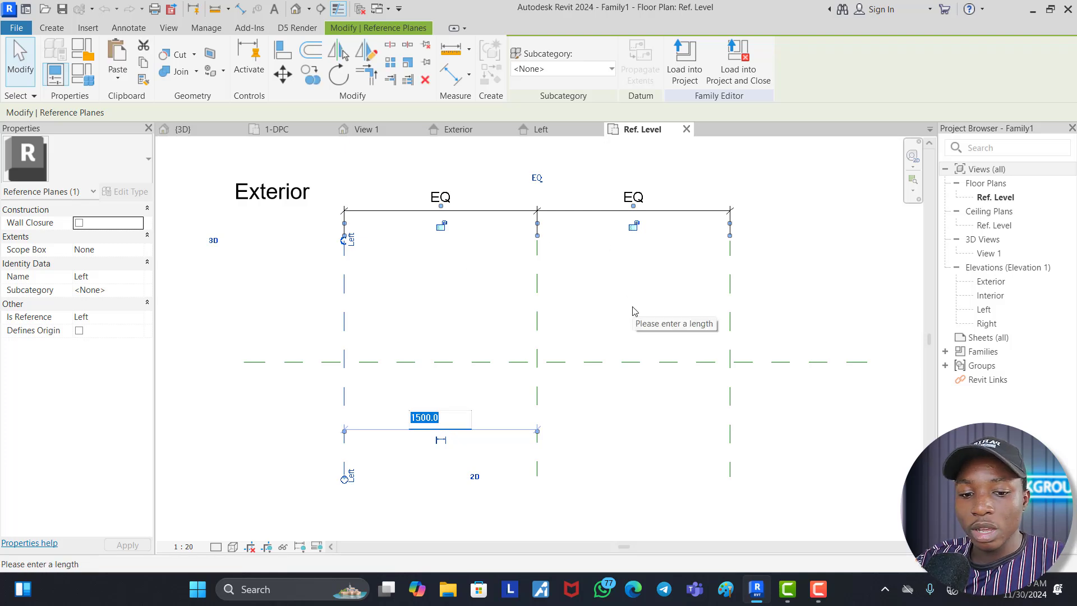
pyautogui.write('600')
pyautogui.press('Return')
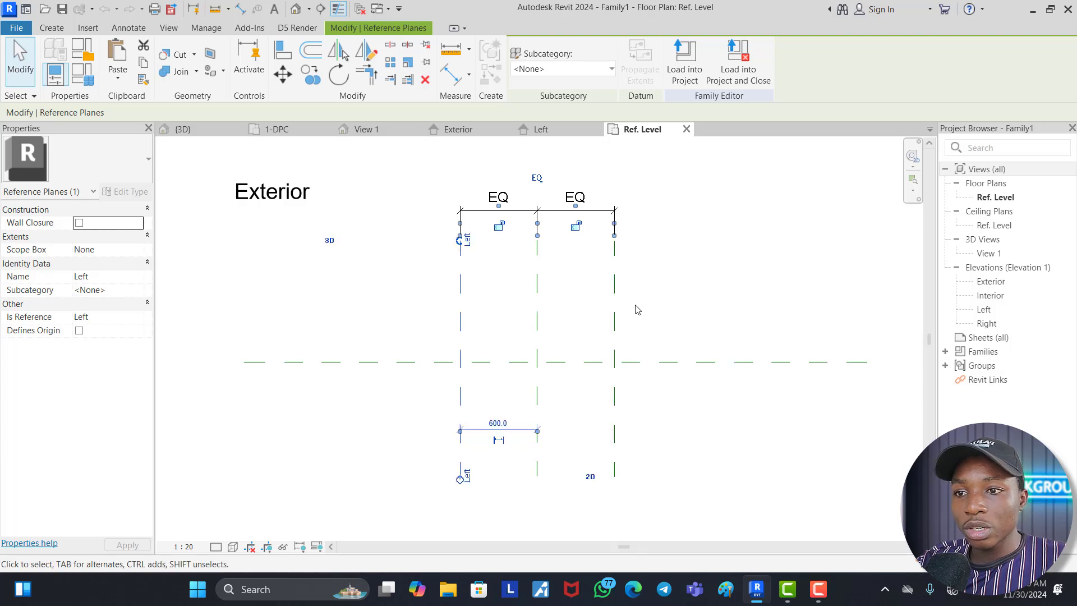
pyautogui.press('Escape')
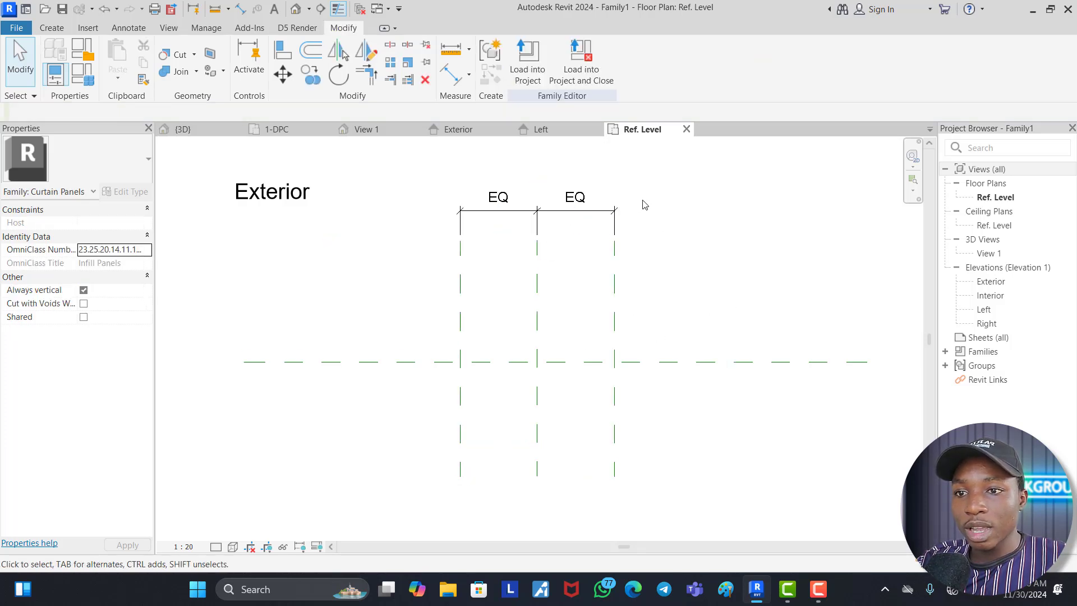
pyautogui.moveTo(458, 293); pyautogui.dragTo(371, 297, button='middle')
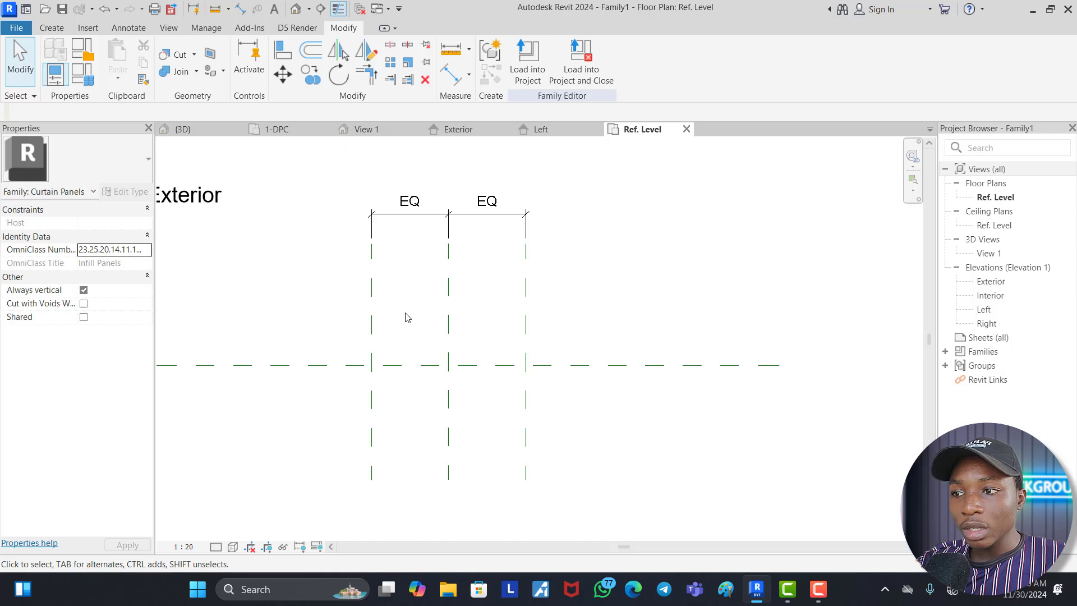
pyautogui.scroll(2, 359, 318)
pyautogui.scroll(-2, 447, 317)
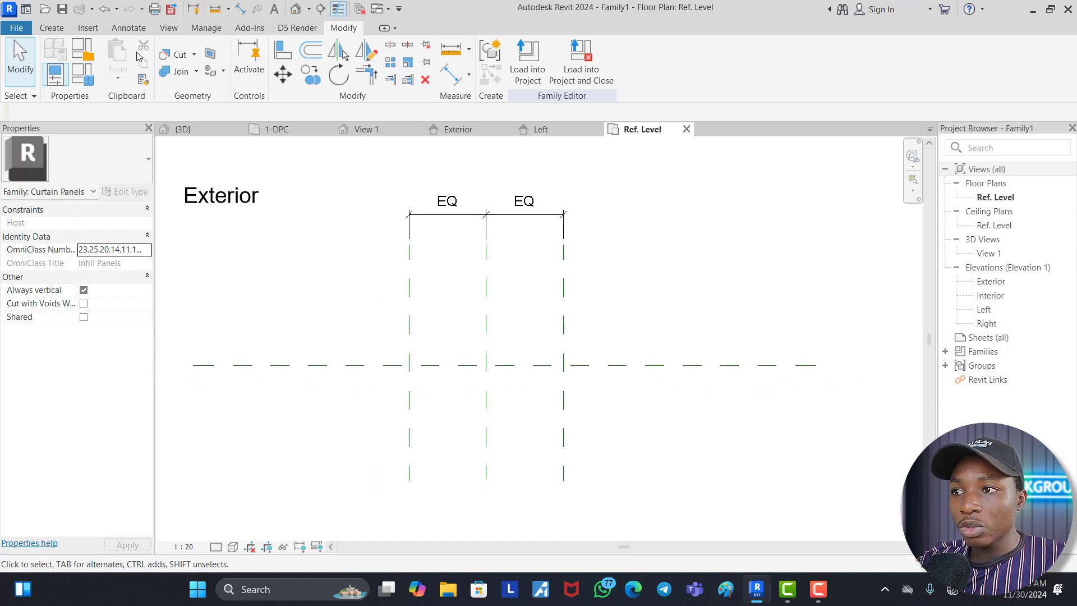
# Step: Sketch a Sweep path line along the centre plane from the plane intersection to the right reference plane
pyautogui.click(63, 28)
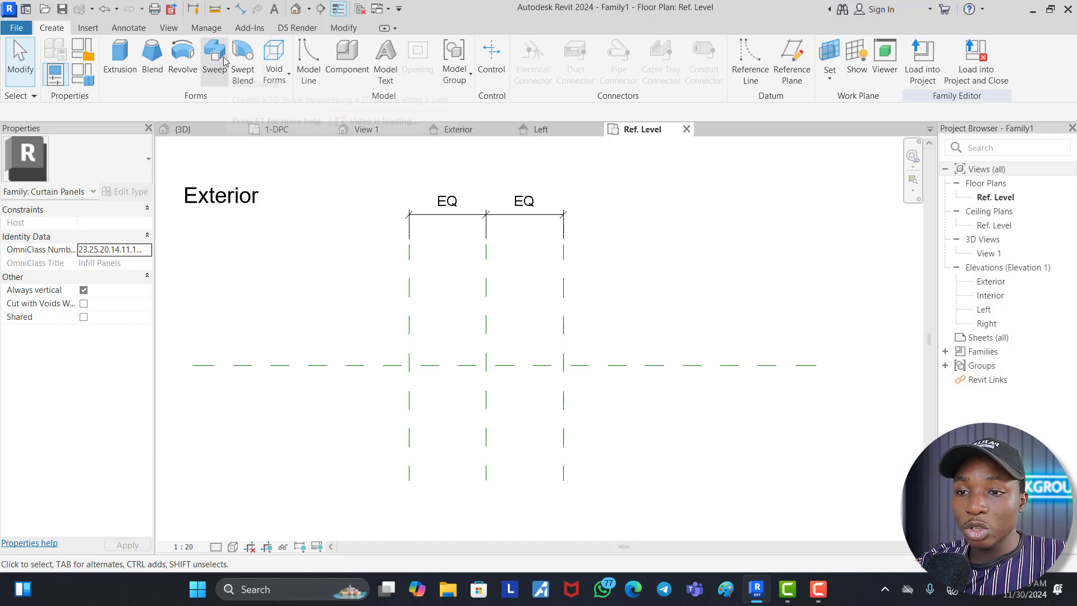
pyautogui.scroll(3, 550, 346)
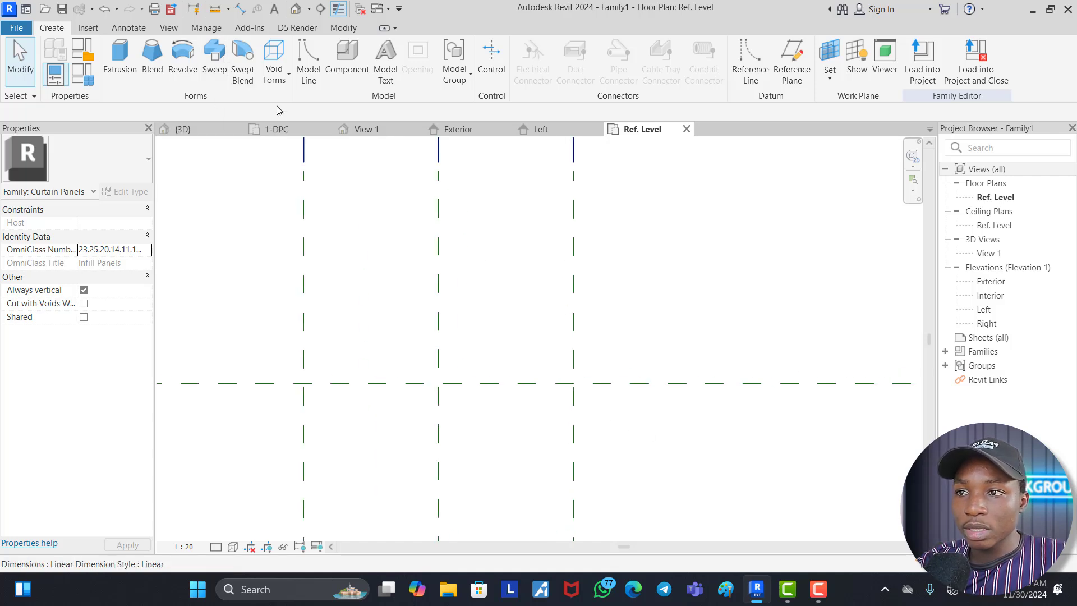
pyautogui.click(213, 53)
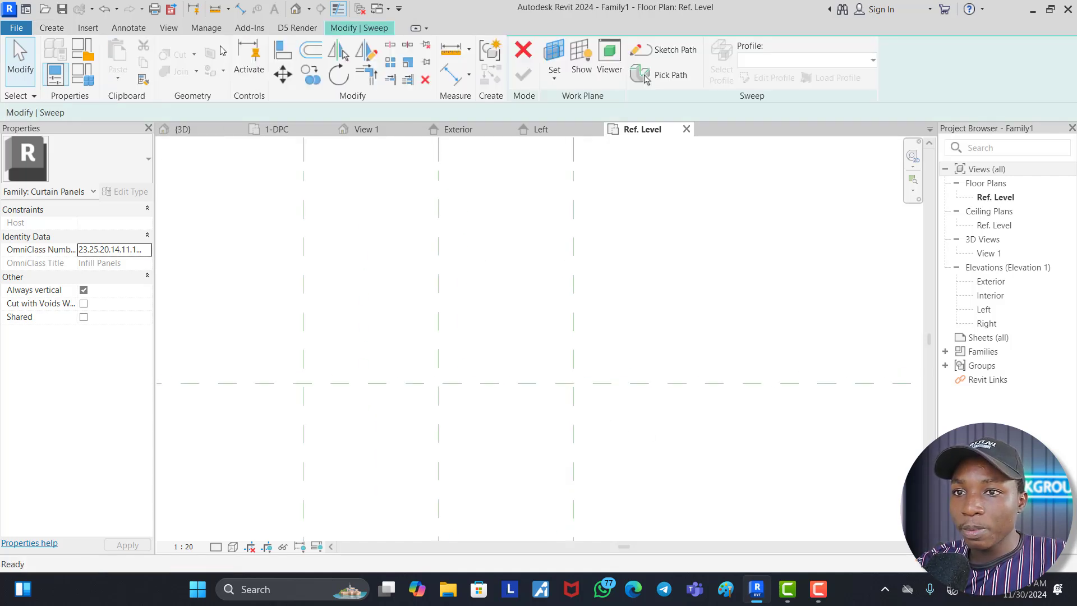
pyautogui.click(664, 50)
pyautogui.click(303, 384)
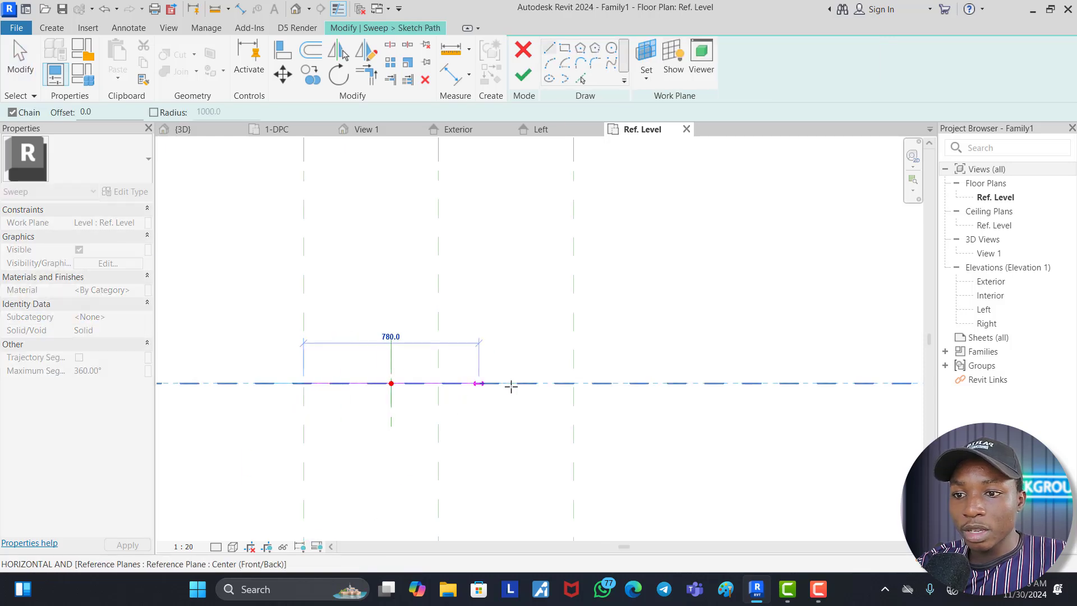
pyautogui.click(571, 384)
pyautogui.rightClick(514, 310)
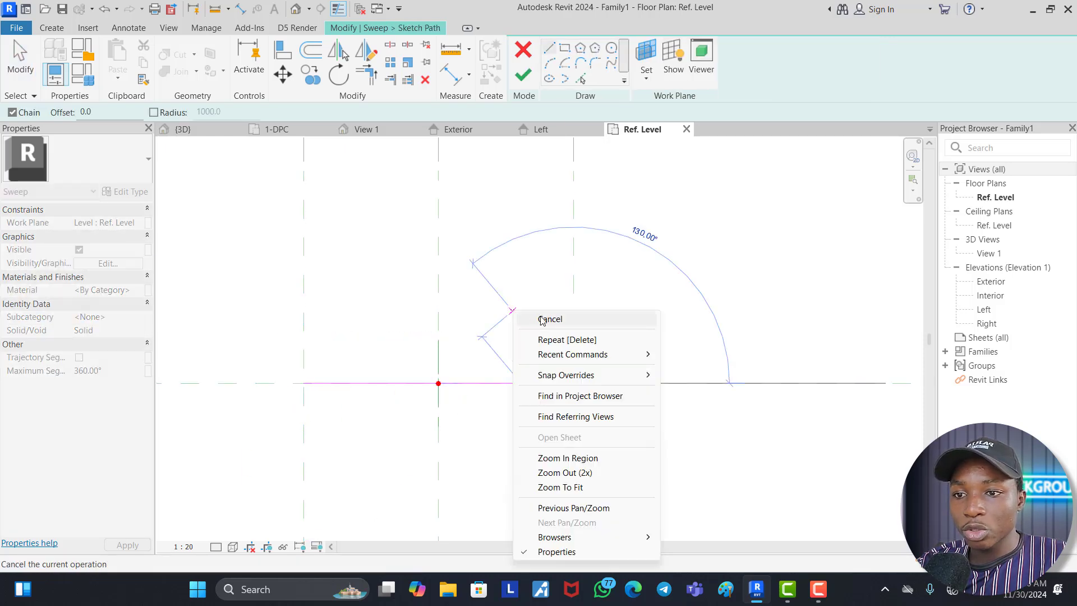
pyautogui.click(539, 317)
pyautogui.rightClick(519, 315)
pyautogui.click(555, 324)
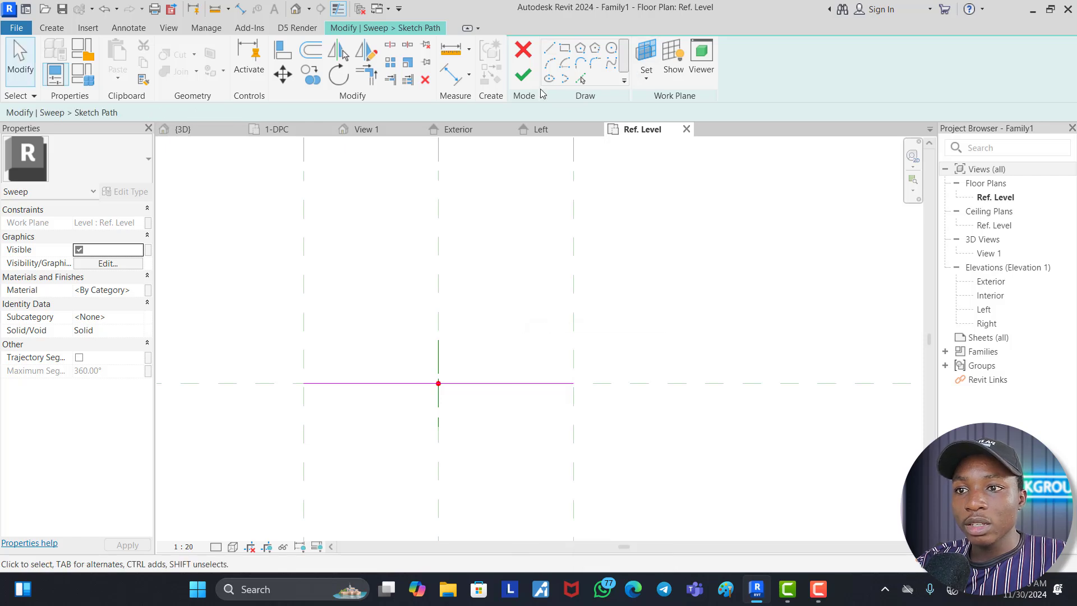
# Step: Finish the sweep path and begin editing the profile in the Left elevation
pyautogui.click(523, 75)
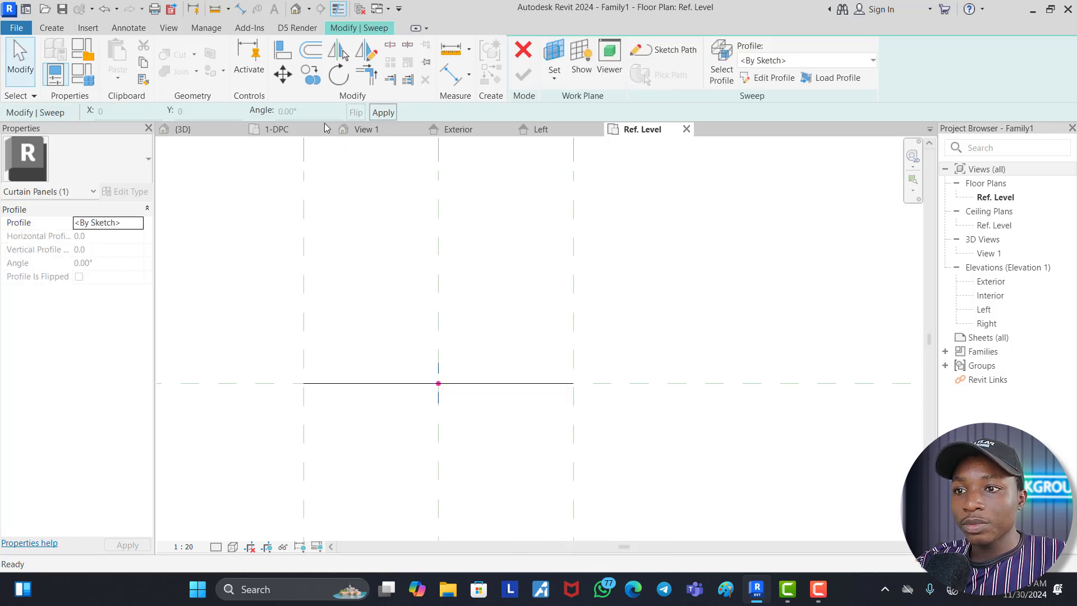
pyautogui.click(557, 133)
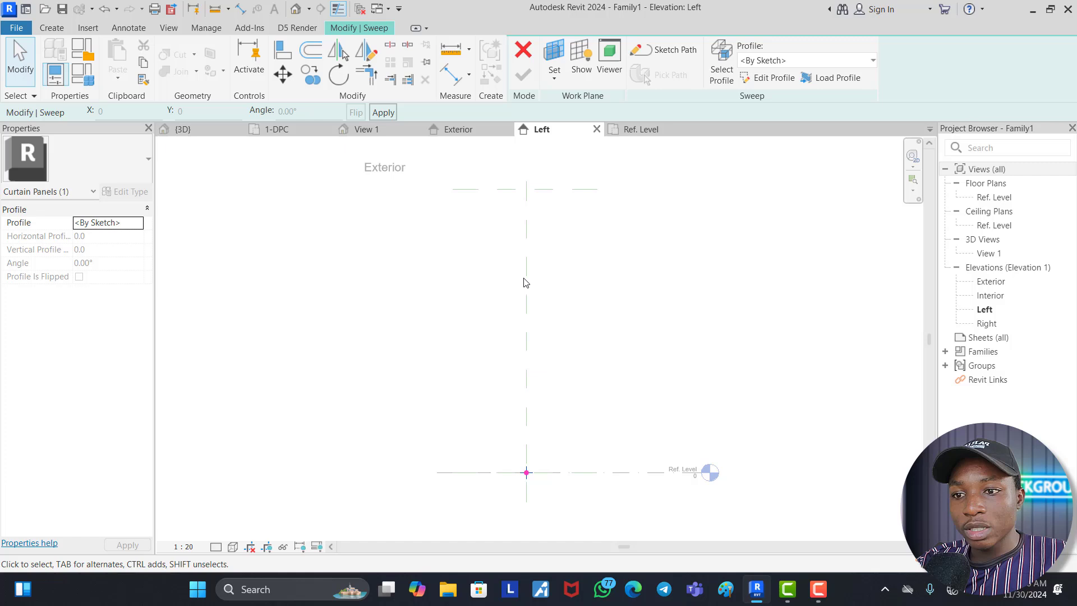
pyautogui.scroll(4, 532, 517)
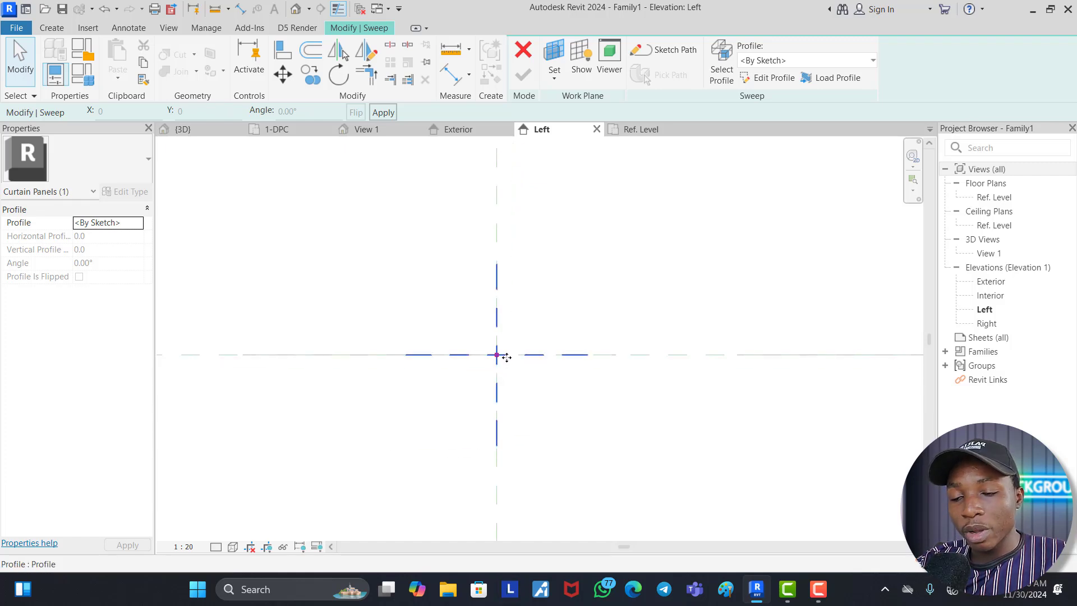
pyautogui.click(759, 80)
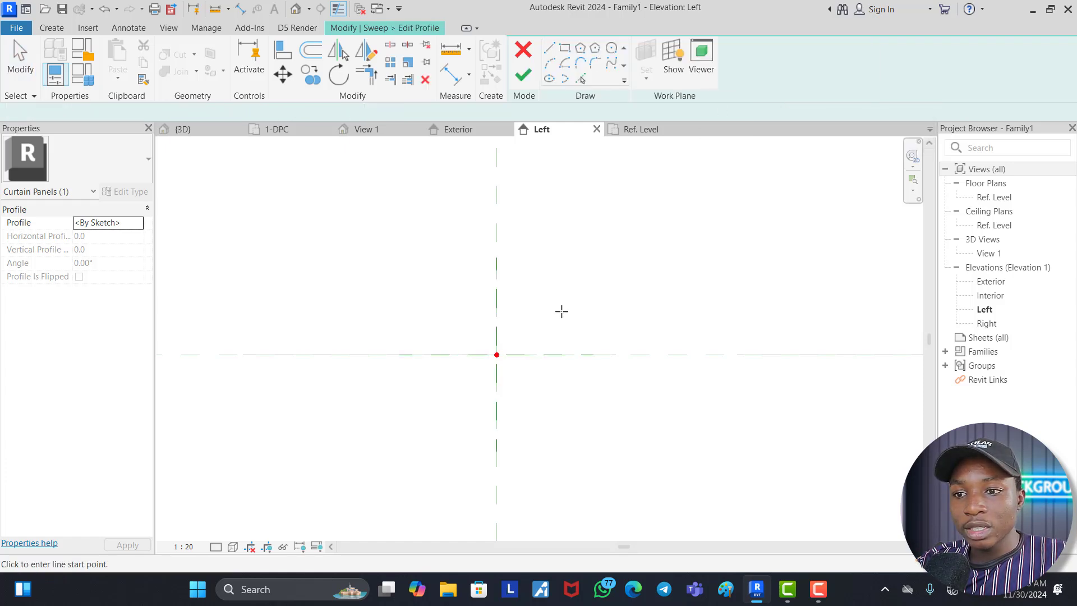
# Step: Sketch an 80 by 50 right triangle starting at the reference origin
pyautogui.click(495, 355)
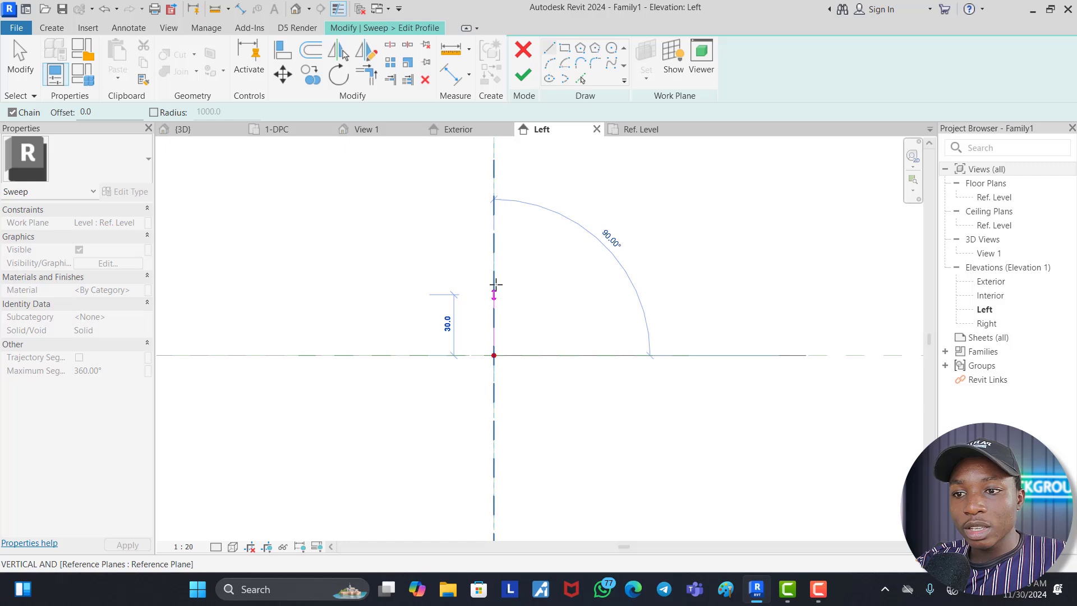
pyautogui.write('8')
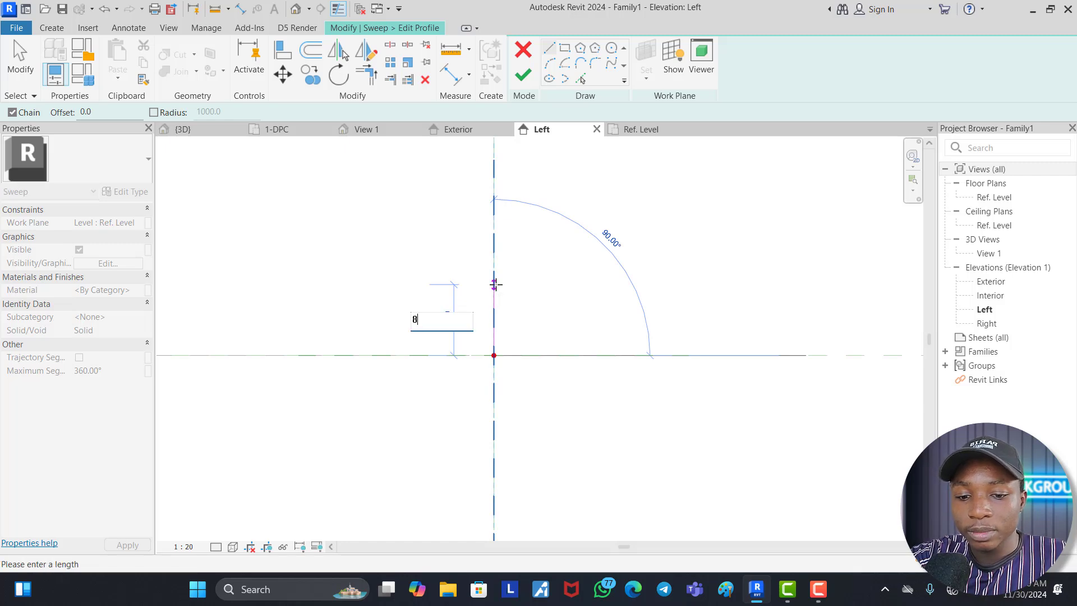
pyautogui.write('0')
pyautogui.press('Return')
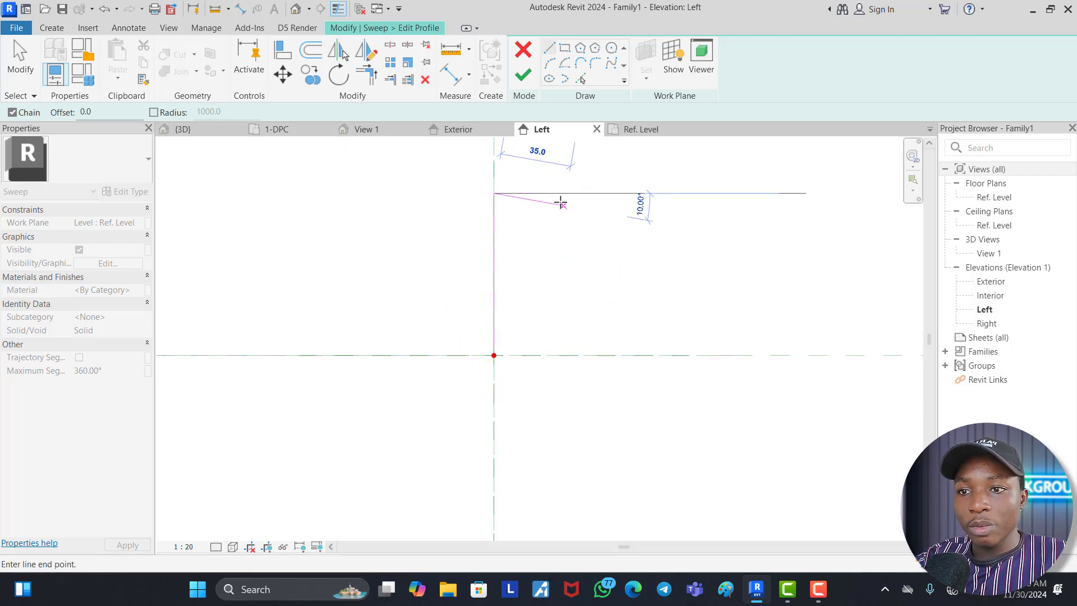
pyautogui.write('50')
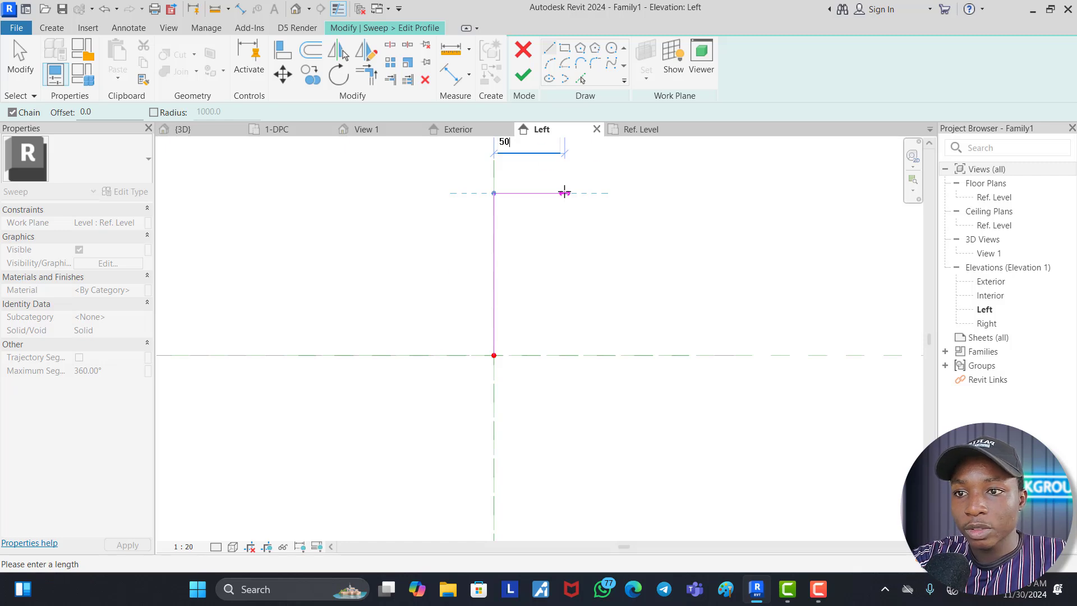
pyautogui.press('Return')
pyautogui.press('Escape')
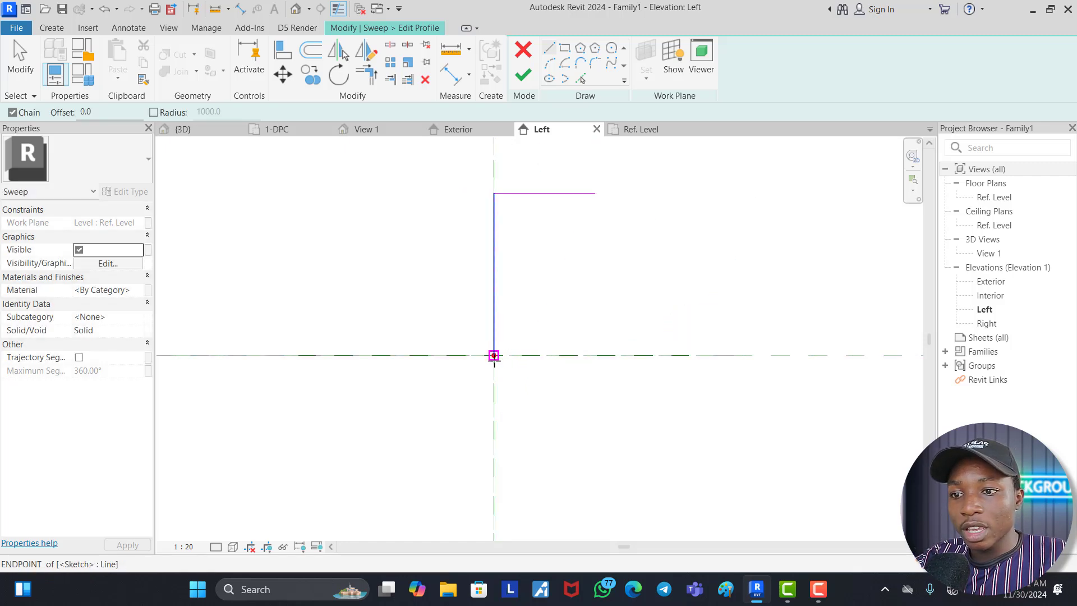
pyautogui.click(493, 355)
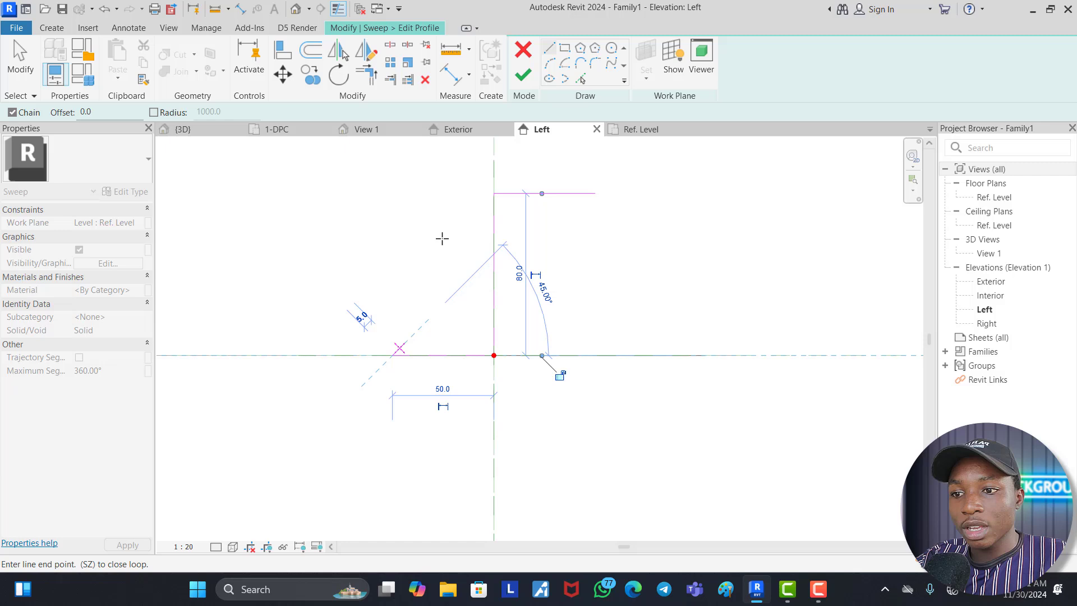
pyautogui.press('Escape')
pyautogui.click(594, 193)
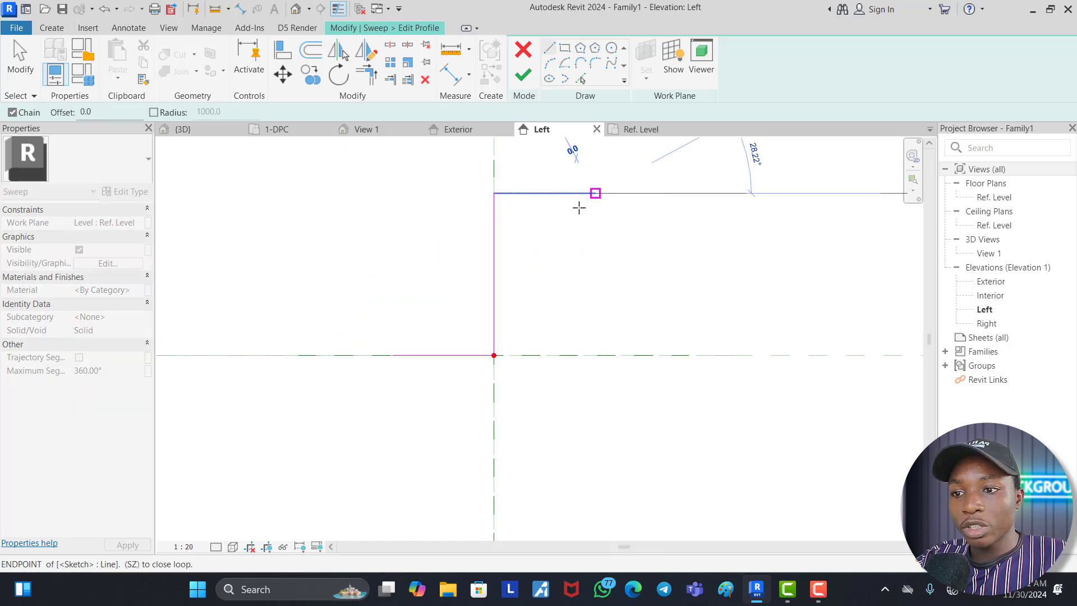
pyautogui.click(392, 355)
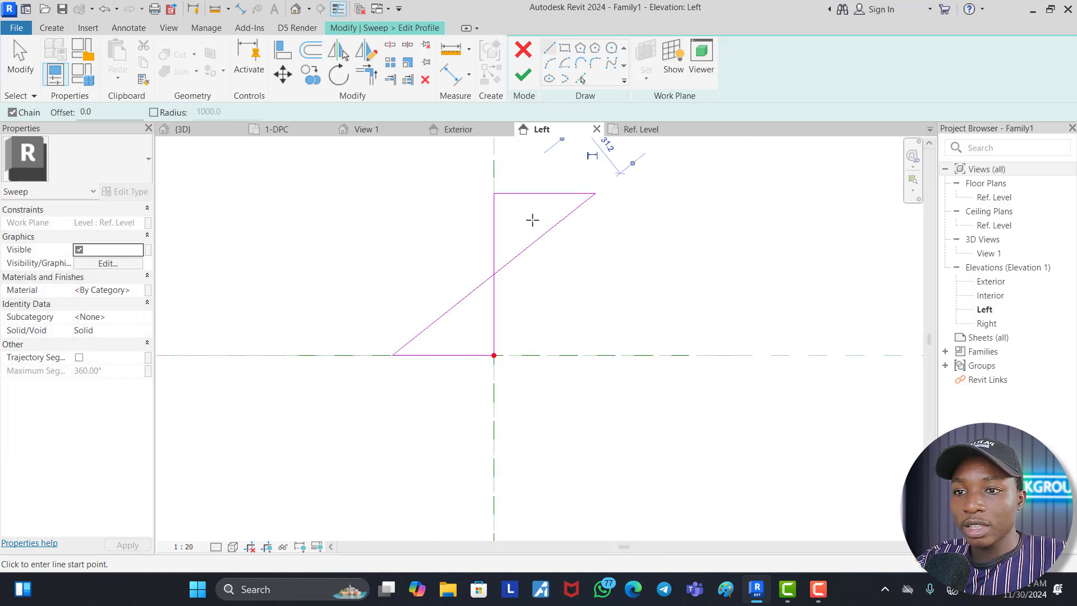
pyautogui.press('Escape')
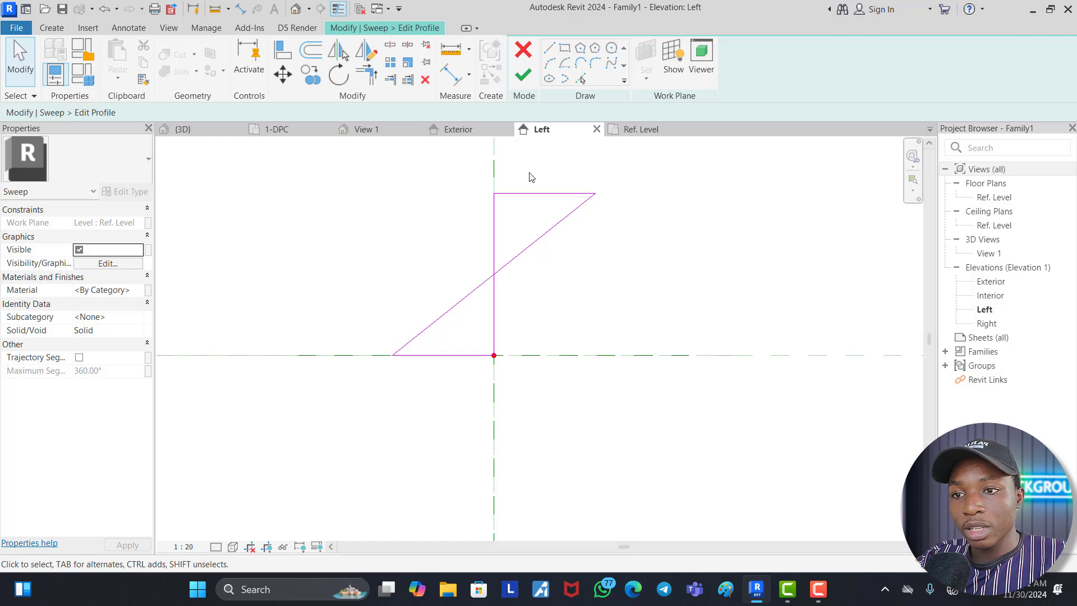
# Step: Delete the triangle's top, vertical and bottom lines, keeping only the 128.1-long diagonal
pyautogui.moveTo(529, 166); pyautogui.dragTo(480, 220)
pyautogui.press('Escape')
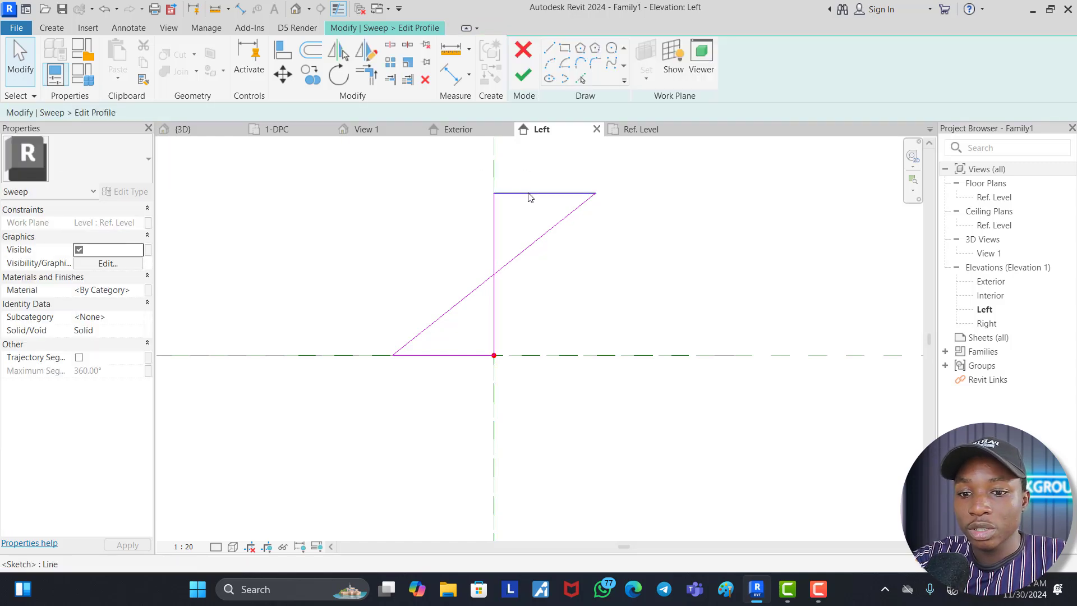
pyautogui.click(530, 194)
pyautogui.press('Delete')
pyautogui.click(494, 236)
pyautogui.press('Delete')
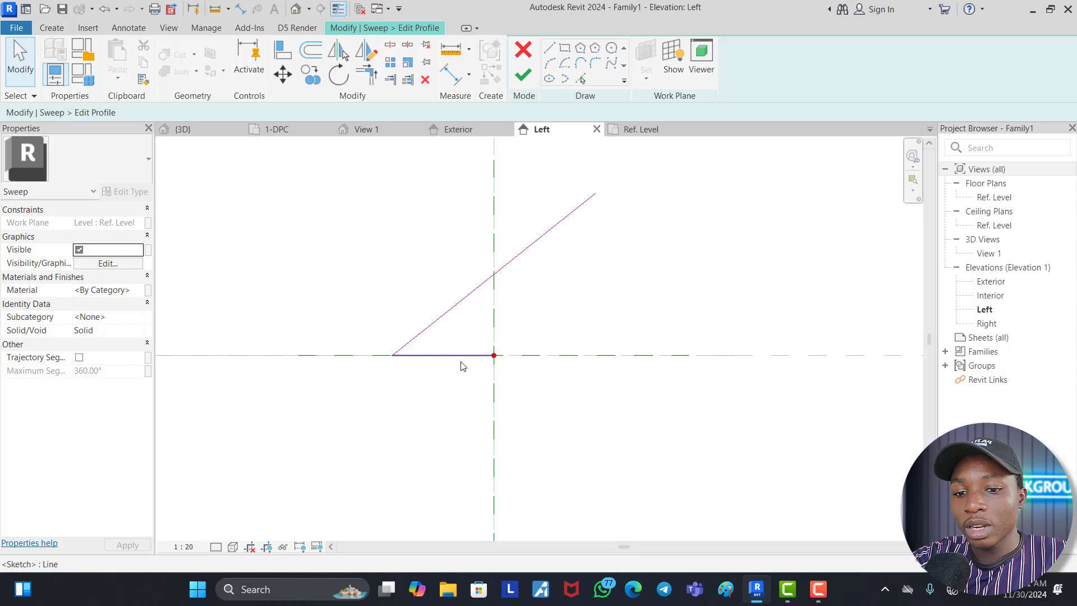
pyautogui.click(462, 365)
pyautogui.press('Delete')
pyautogui.click(557, 226)
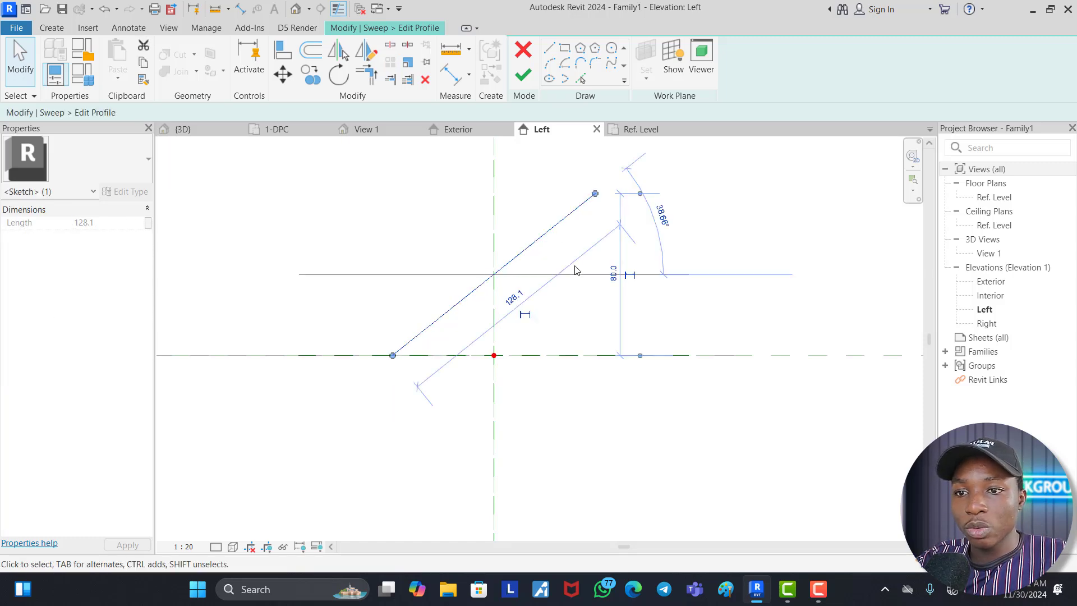
pyautogui.press('Escape')
# Step: Offset the diagonal 5.0 to both sides and remove the middle line
pyautogui.click(310, 50)
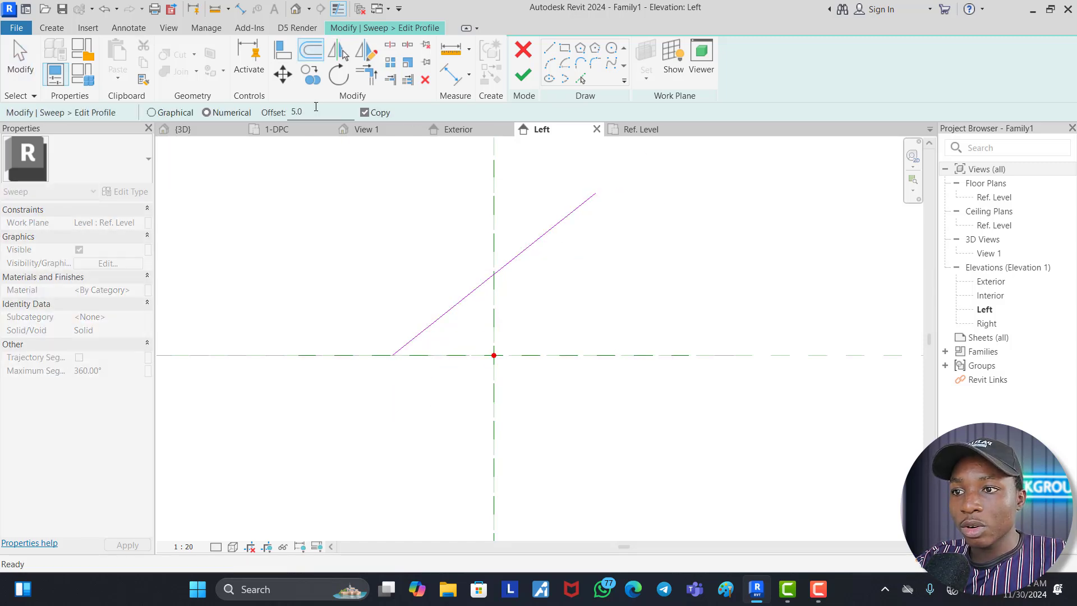
pyautogui.scroll(3, 464, 284)
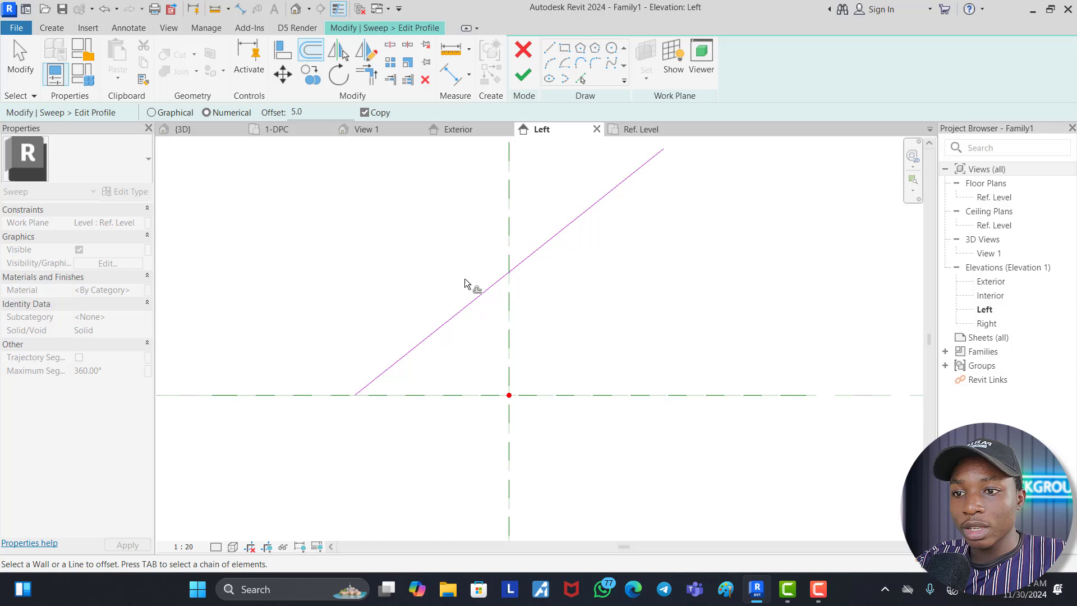
pyautogui.click(487, 297)
pyautogui.click(495, 300)
pyautogui.scroll(-3, 473, 368)
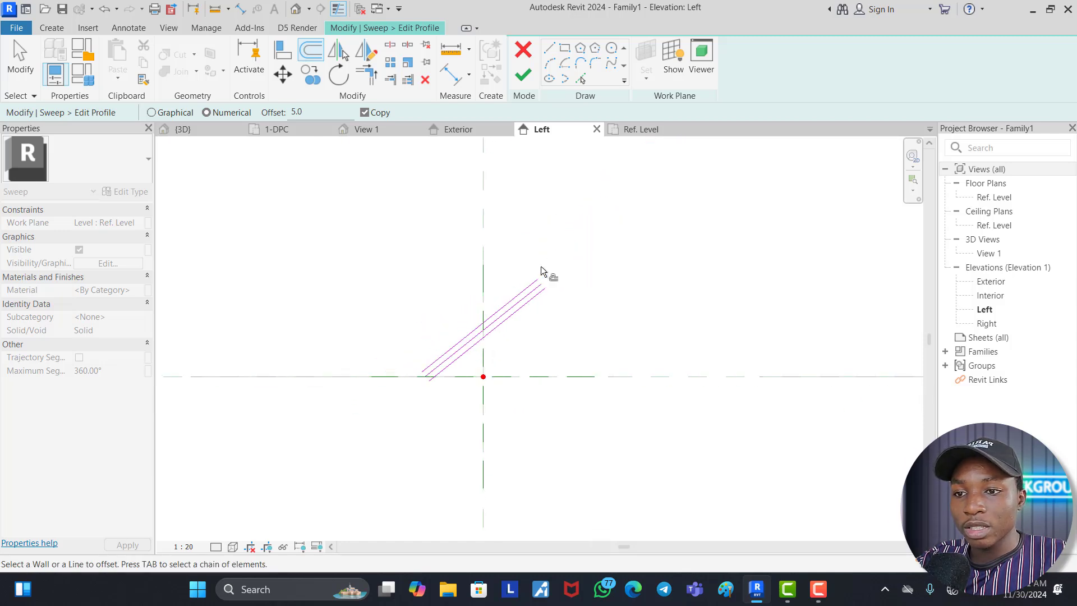
pyautogui.scroll(3, 542, 271)
pyautogui.press('Escape')
pyautogui.click(518, 318)
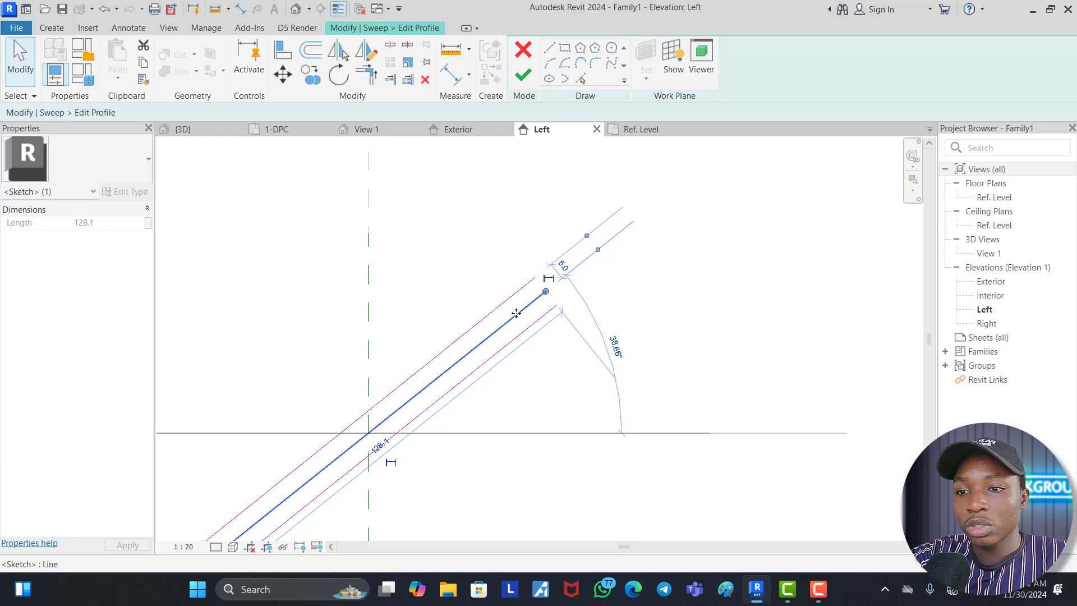
pyautogui.press('Escape')
pyautogui.scroll(-3, 516, 313)
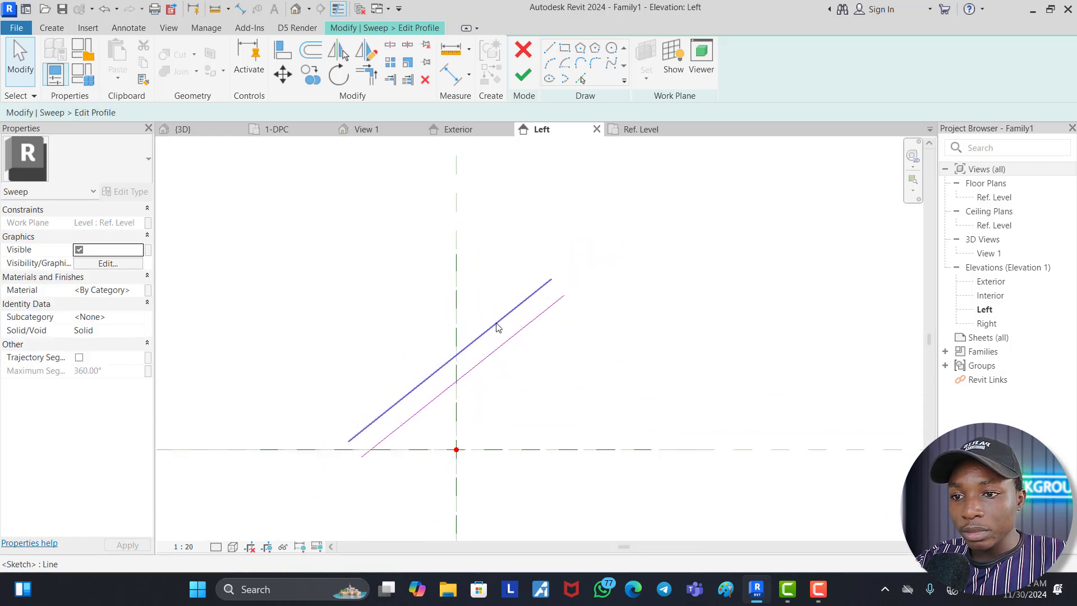
pyautogui.scroll(2, 498, 337)
pyautogui.scroll(-1, 505, 331)
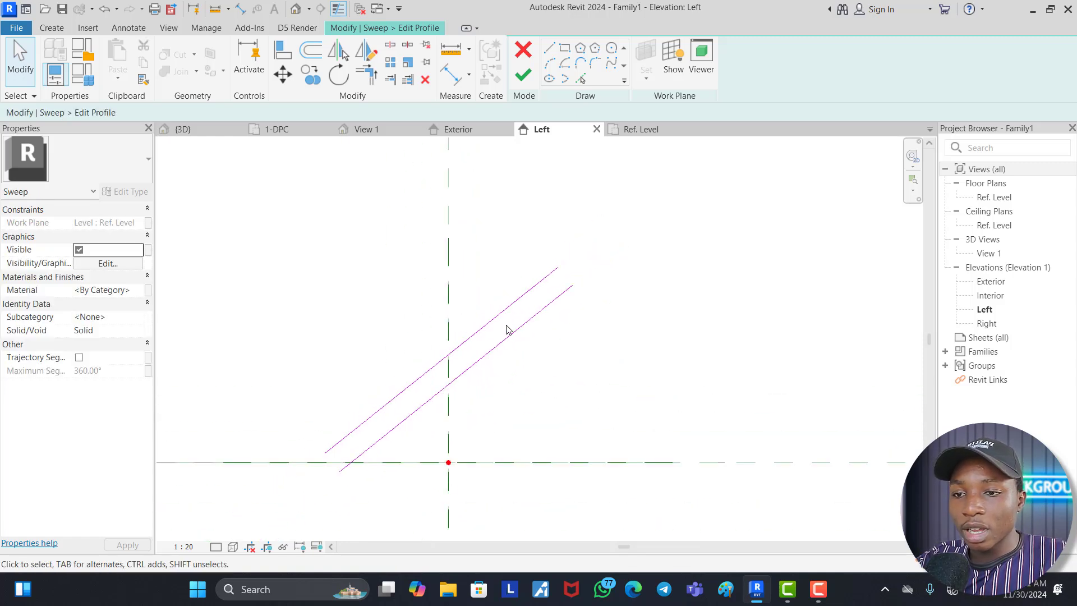
# Step: Join both ends of the parallel diagonals with straight lines to close the slanted rectangle
pyautogui.click(549, 48)
pyautogui.scroll(2, 561, 269)
pyautogui.click(558, 267)
pyautogui.scroll(3, 561, 275)
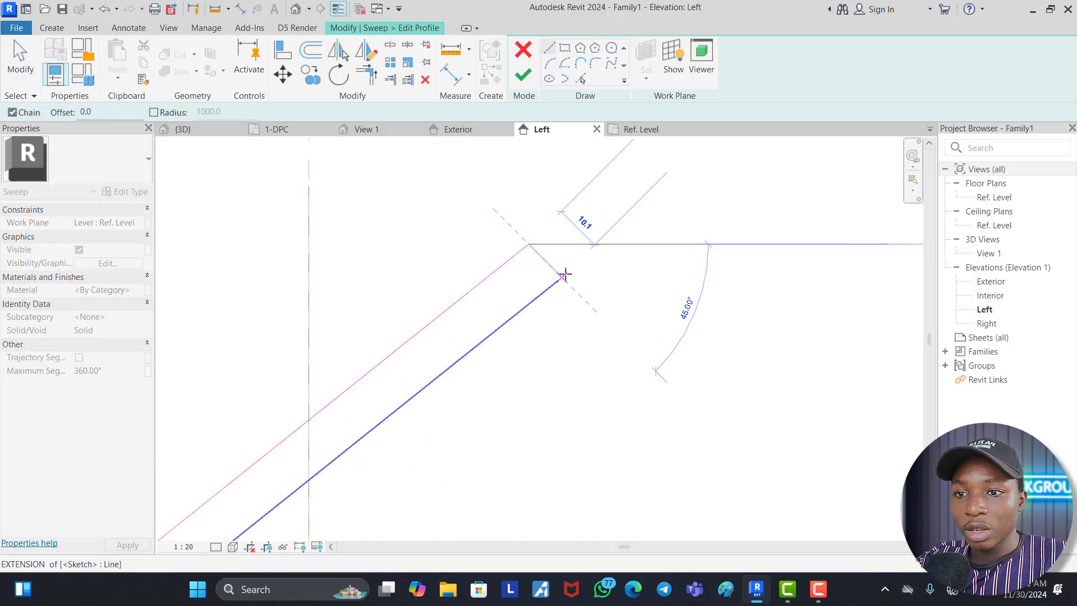
pyautogui.click(561, 279)
pyautogui.moveTo(558, 281); pyautogui.dragTo(484, 300, button='middle')
pyautogui.click(484, 300)
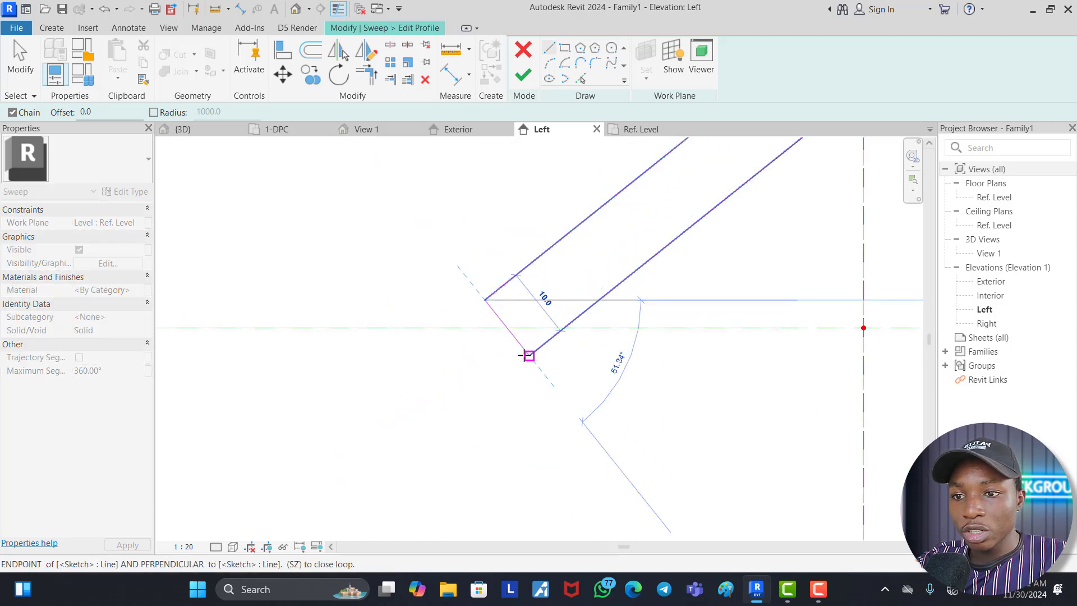
pyautogui.click(527, 354)
pyautogui.scroll(-3, 509, 344)
pyautogui.press('Escape')
pyautogui.press('Escape')
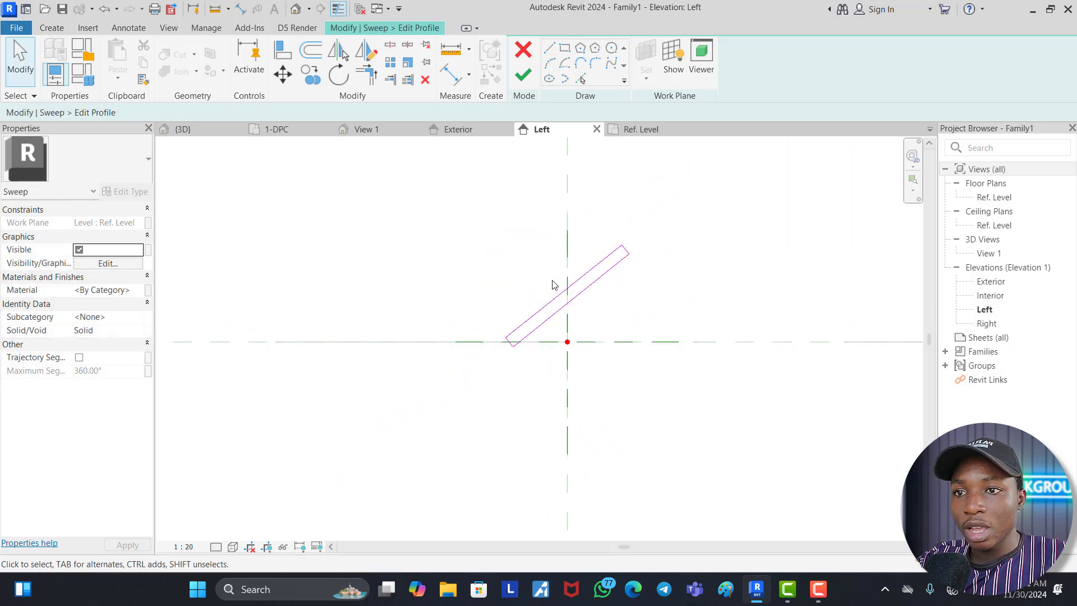
pyautogui.scroll(8, 617, 250)
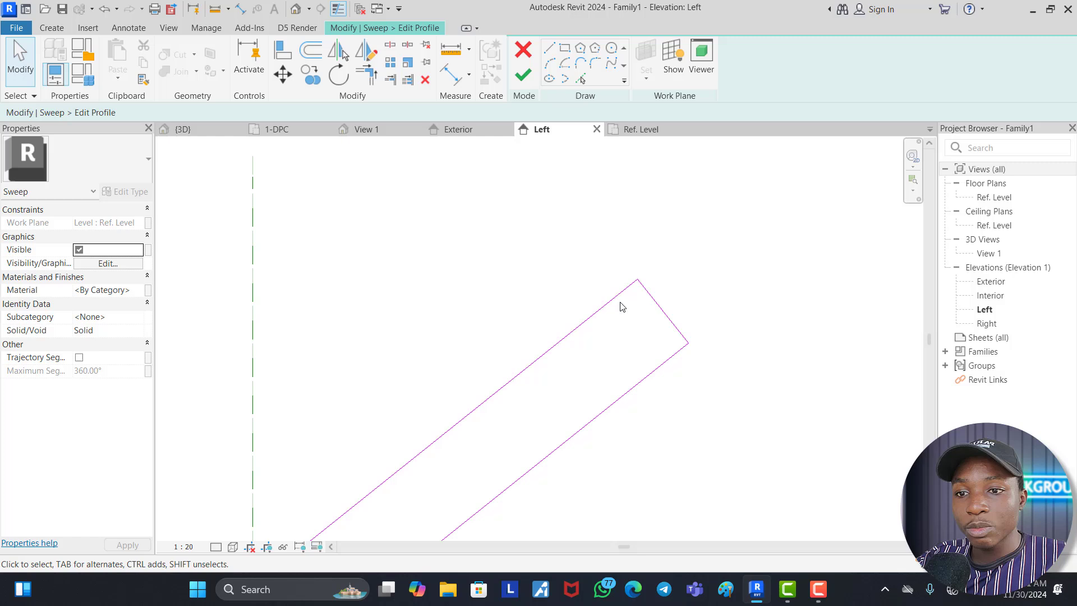
pyautogui.scroll(3, 635, 286)
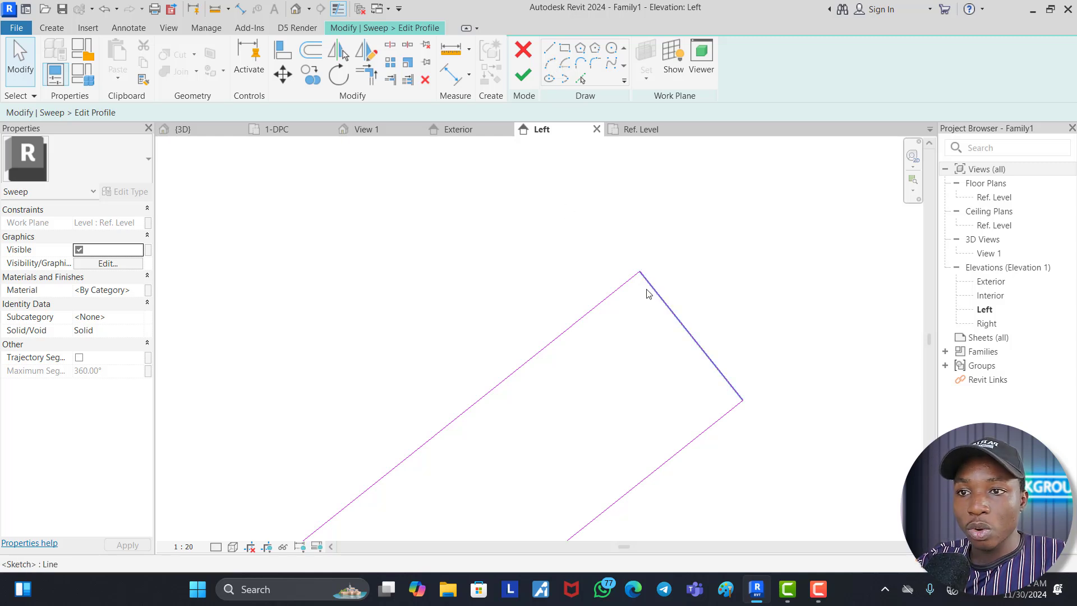
pyautogui.click(549, 63)
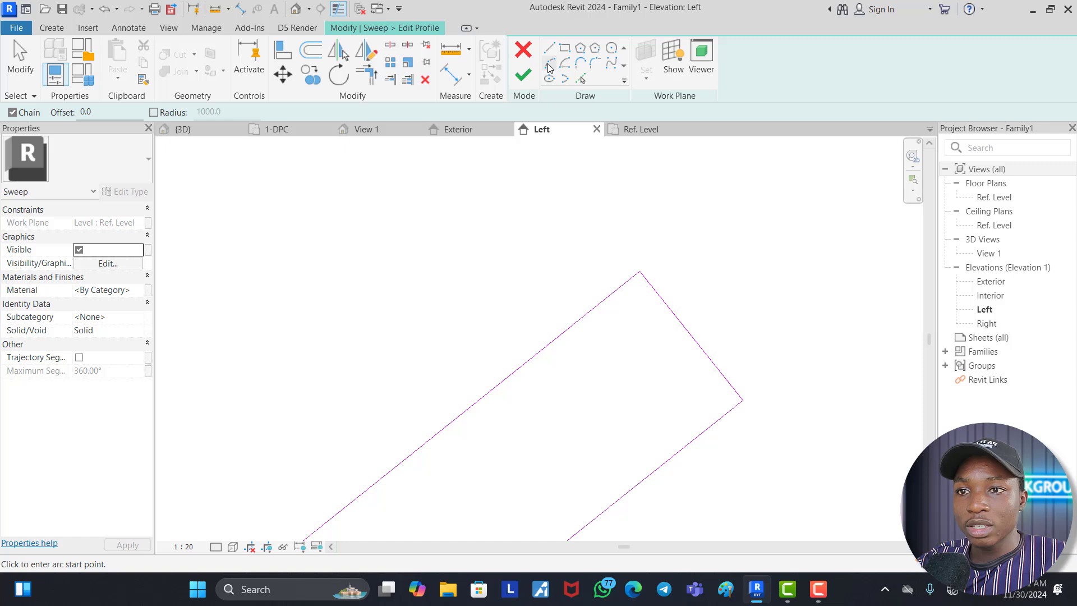
# Step: Round the profile's top corner with a fillet arc
pyautogui.scroll(2, 644, 259)
pyautogui.click(649, 297)
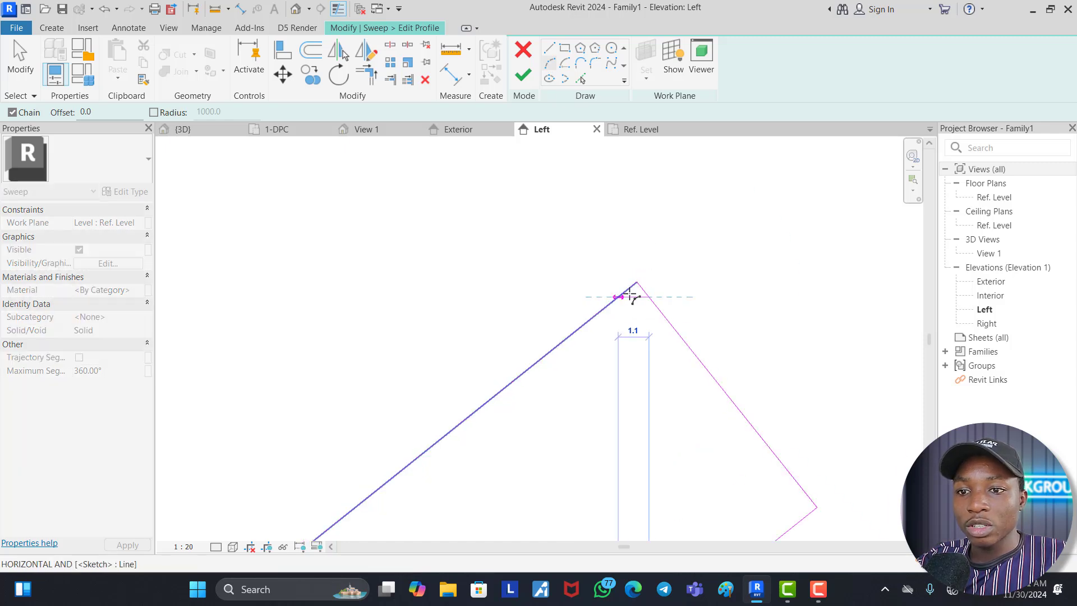
pyautogui.press('Escape')
pyautogui.press('Escape')
pyautogui.click(581, 63)
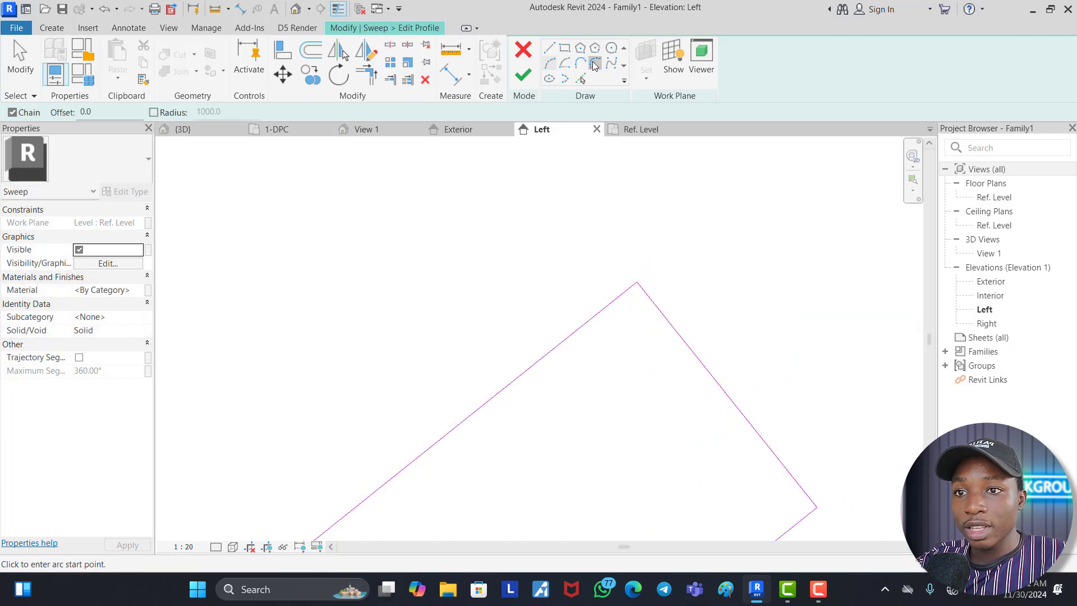
pyautogui.click(596, 62)
pyautogui.click(652, 297)
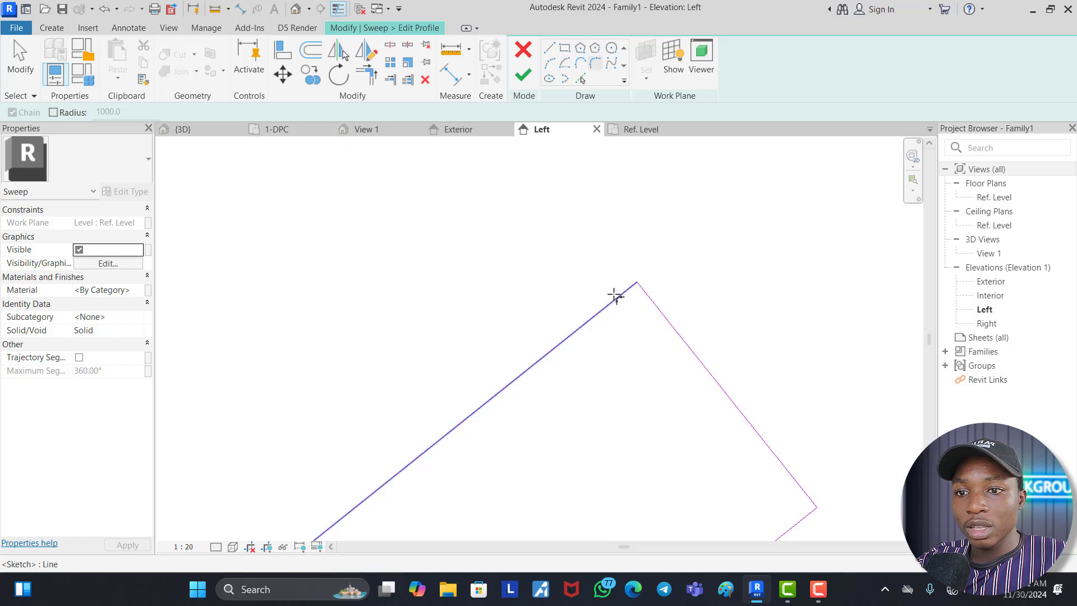
pyautogui.click(618, 297)
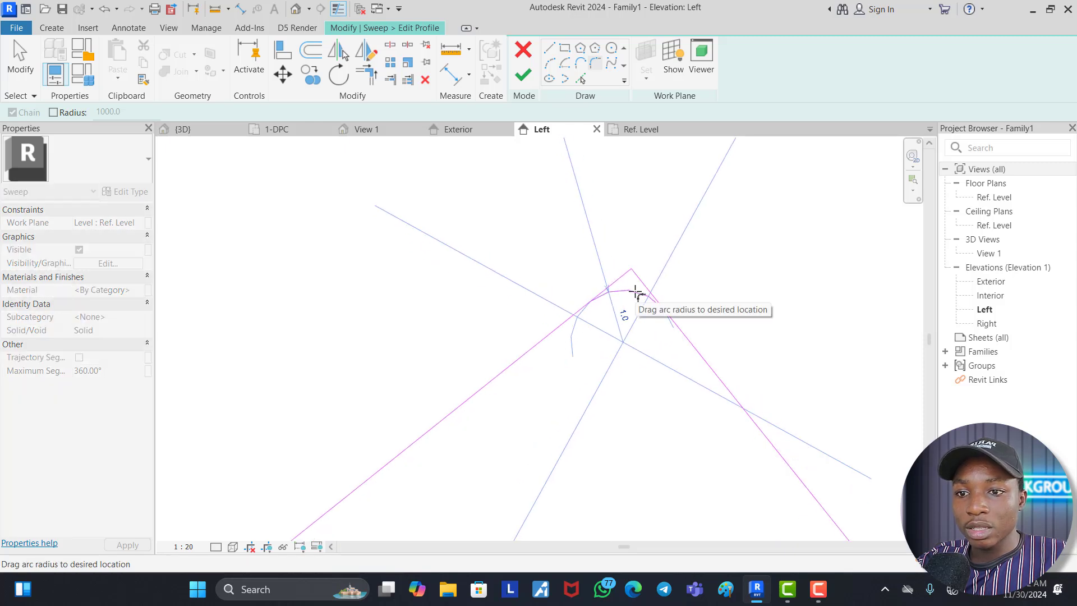
pyautogui.click(622, 292)
pyautogui.scroll(-3, 562, 267)
pyautogui.scroll(2, 649, 413)
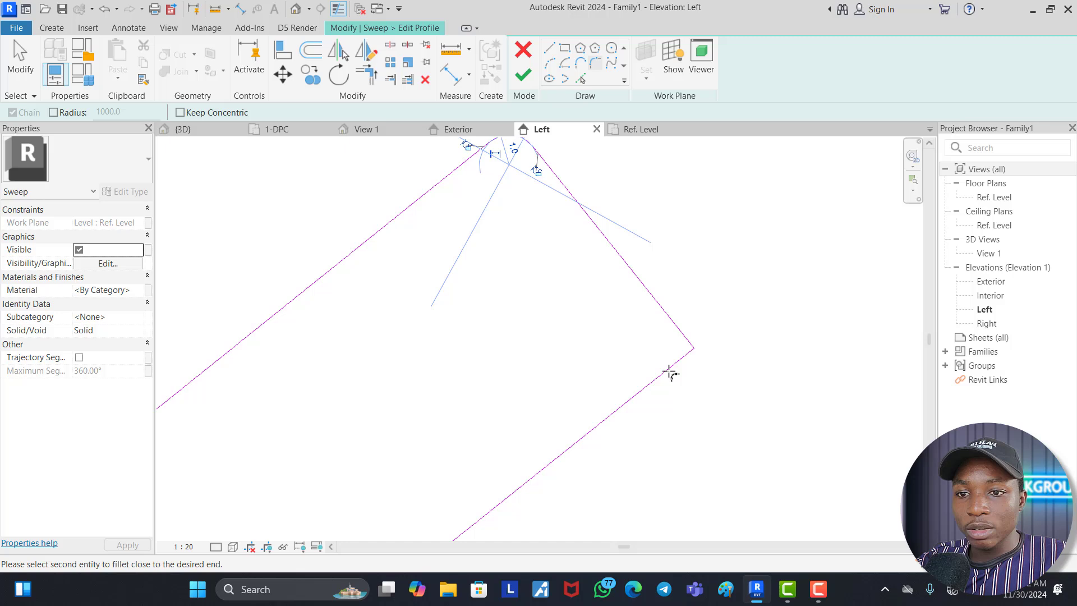
# Step: Fillet the lower-right corner of the slat profile and confirm its radius
pyautogui.click(682, 339)
pyautogui.click(686, 347)
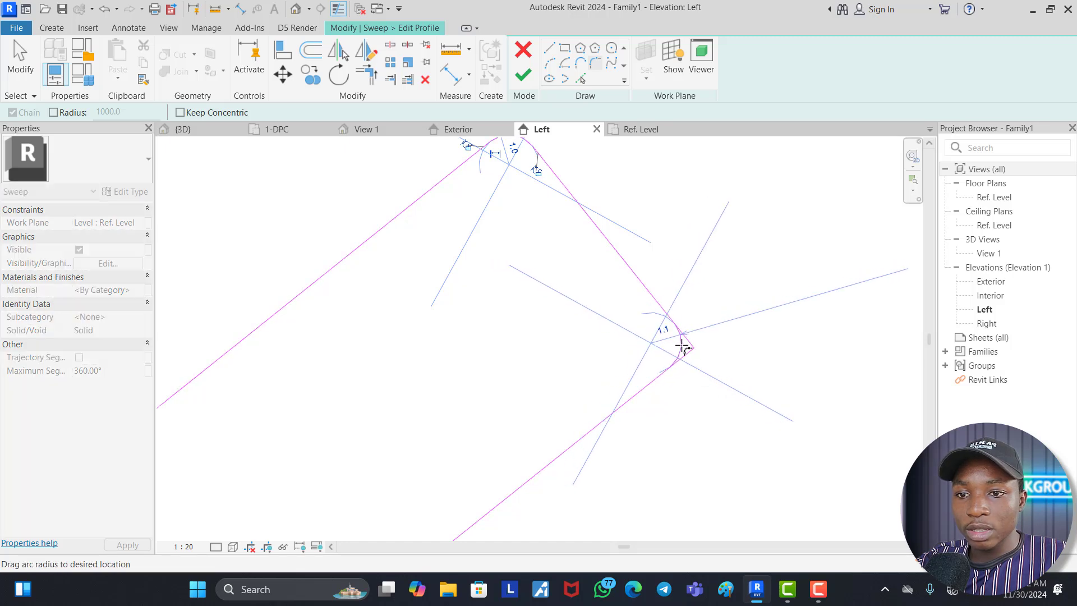
pyautogui.click(682, 347)
pyautogui.click(667, 333)
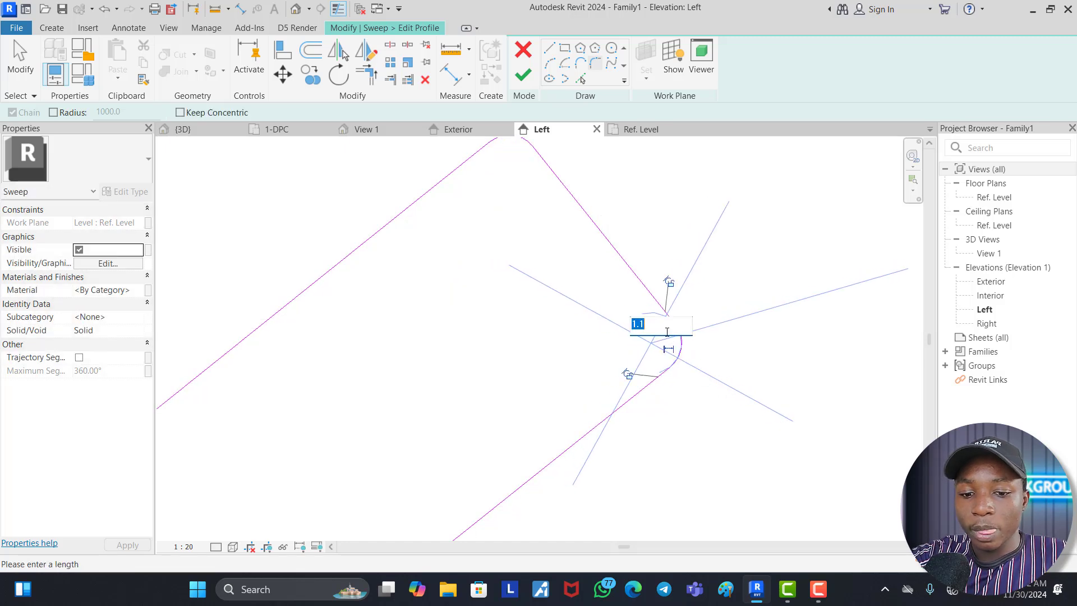
pyautogui.press('Return')
pyautogui.scroll(-6, 690, 314)
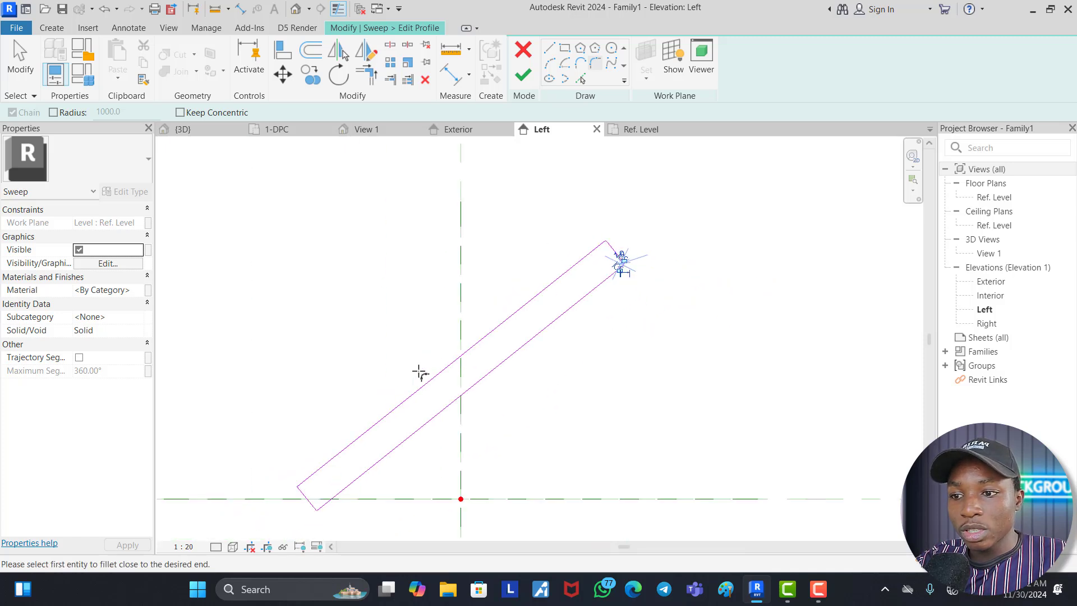
pyautogui.scroll(5, 272, 500)
# Step: Fillet the two lower-left corners of the slat profile, then exit the fillet command
pyautogui.click(392, 440)
pyautogui.click(392, 446)
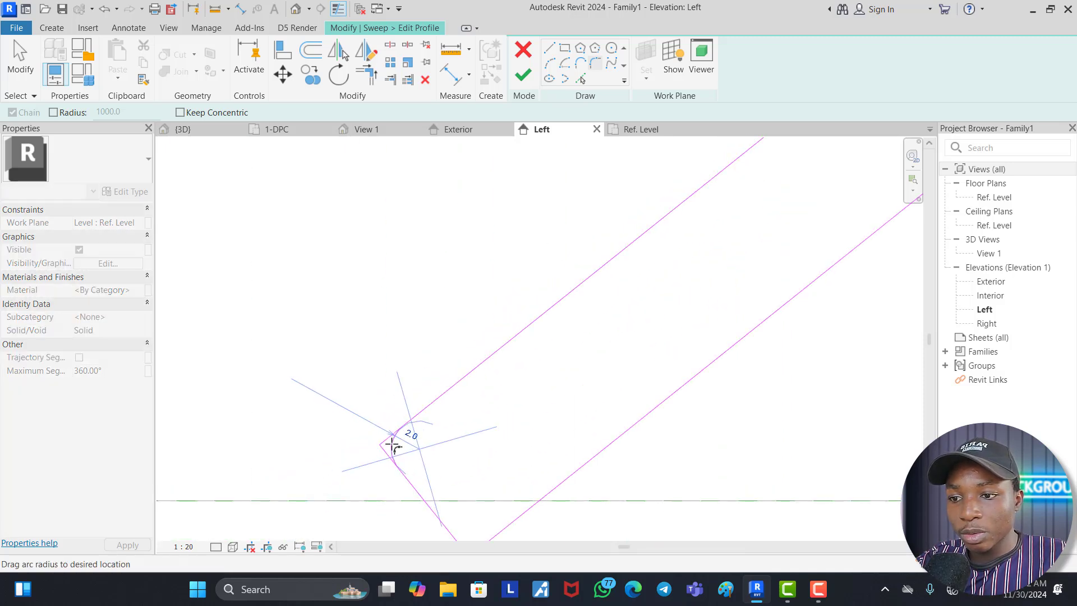
pyautogui.scroll(2, 390, 446)
pyautogui.click(386, 445)
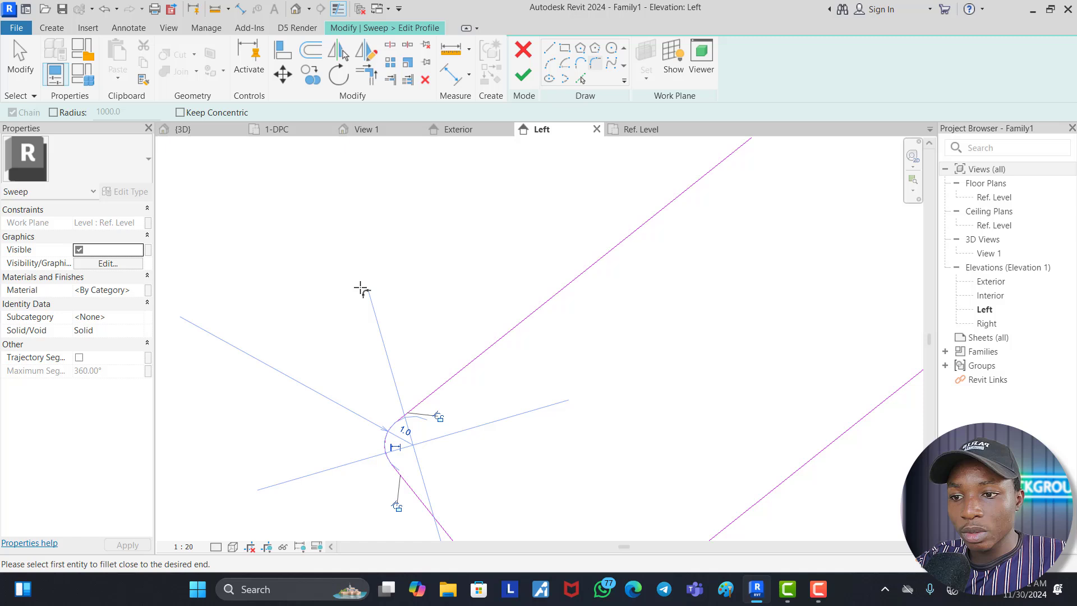
pyautogui.scroll(-3, 361, 289)
pyautogui.scroll(3, 428, 420)
pyautogui.click(445, 462)
pyautogui.click(469, 474)
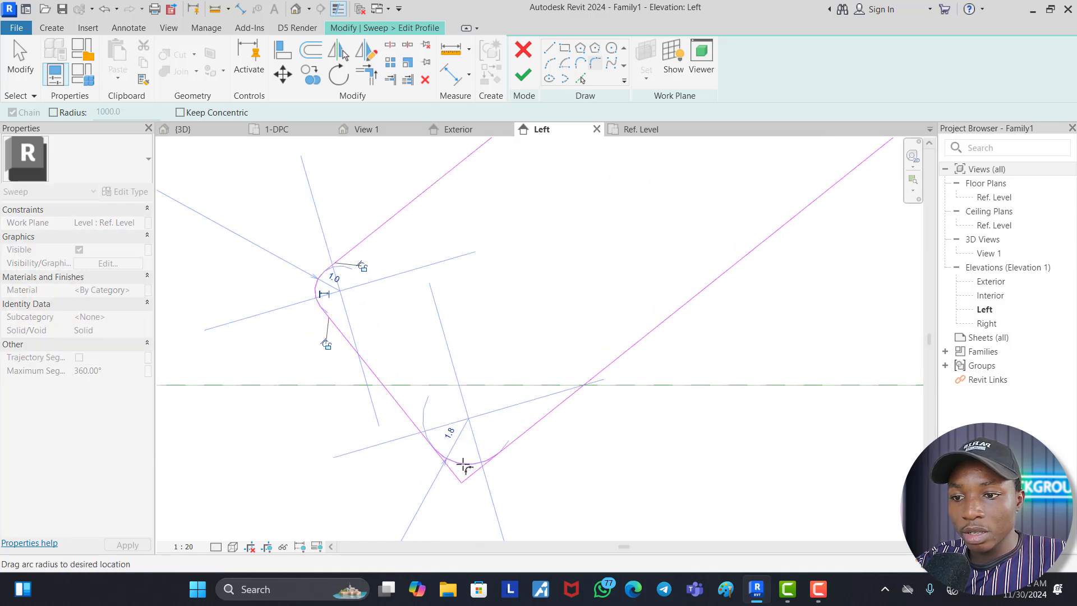
pyautogui.scroll(1, 463, 465)
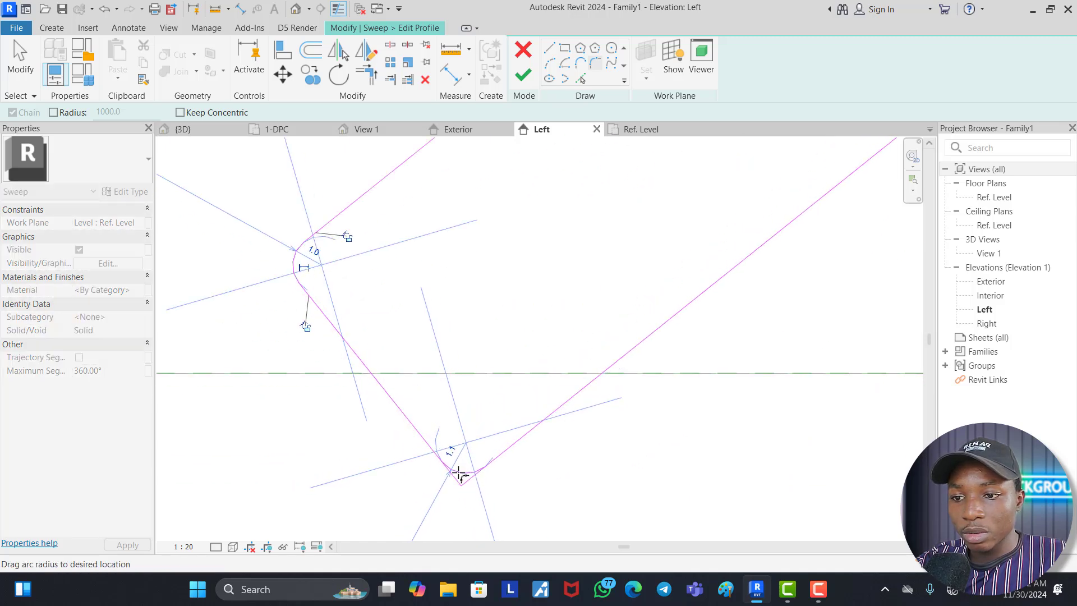
pyautogui.click(454, 460)
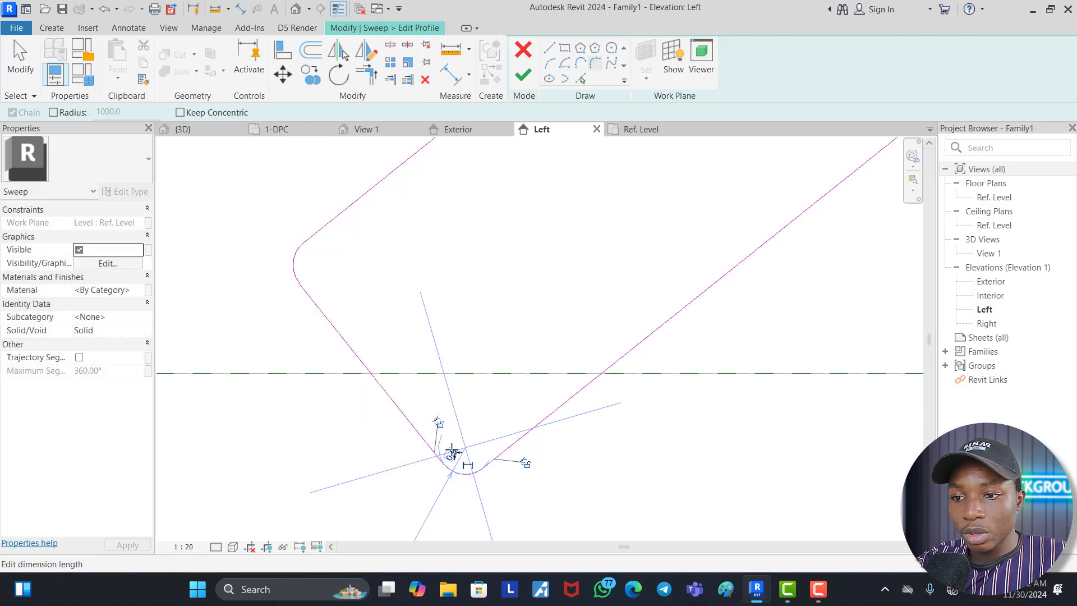
pyautogui.click(452, 452)
pyautogui.press('Escape')
pyautogui.scroll(-4, 447, 359)
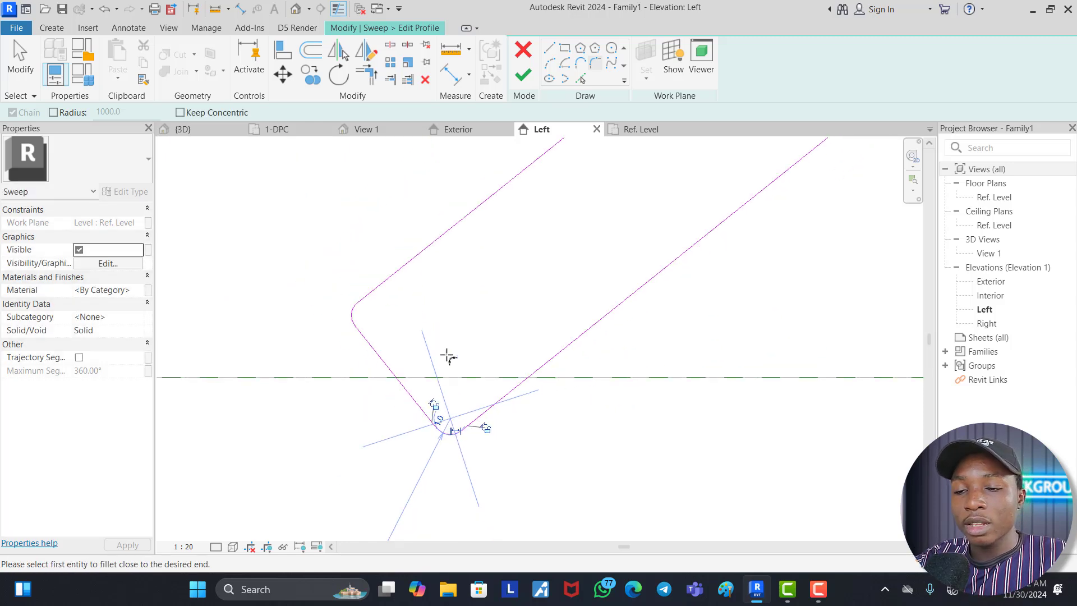
pyautogui.press('Escape')
# Step: Finish editing the louver sweep profile and then the sweep itself
pyautogui.scroll(-3, 464, 387)
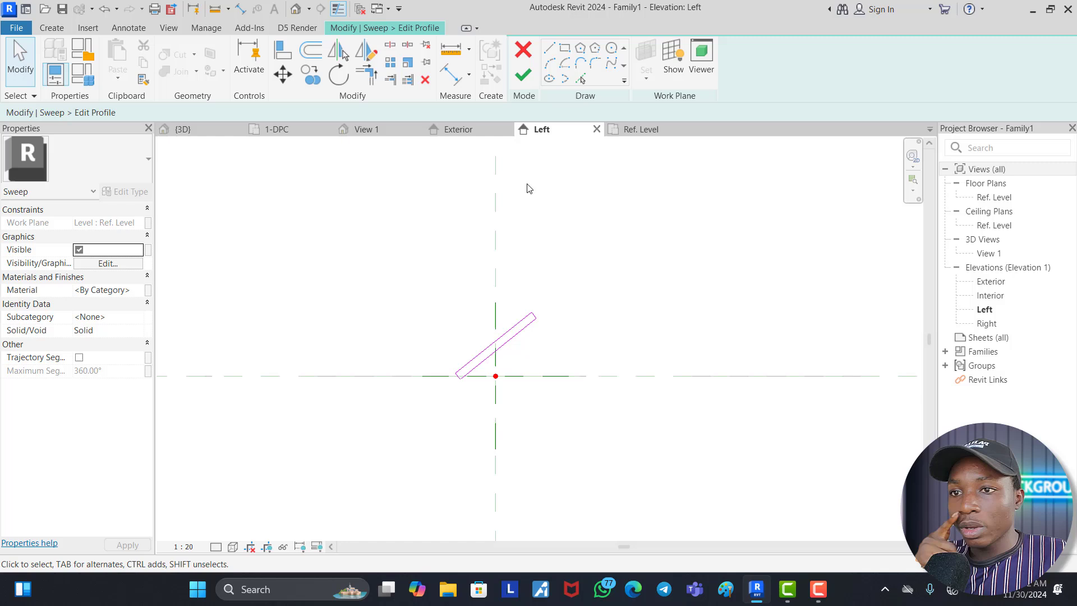
pyautogui.click(523, 75)
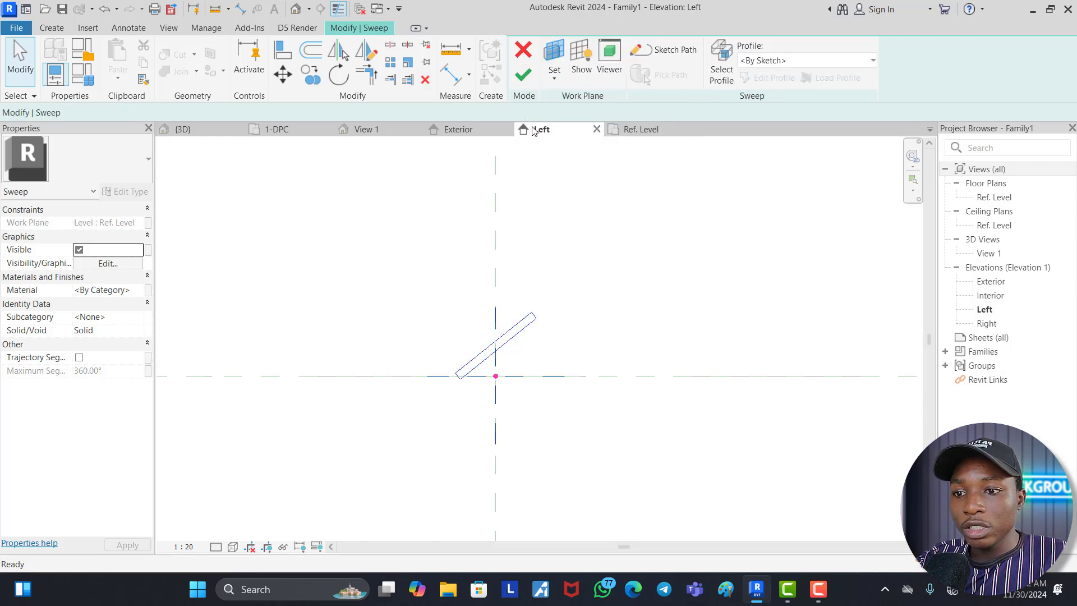
pyautogui.click(587, 249)
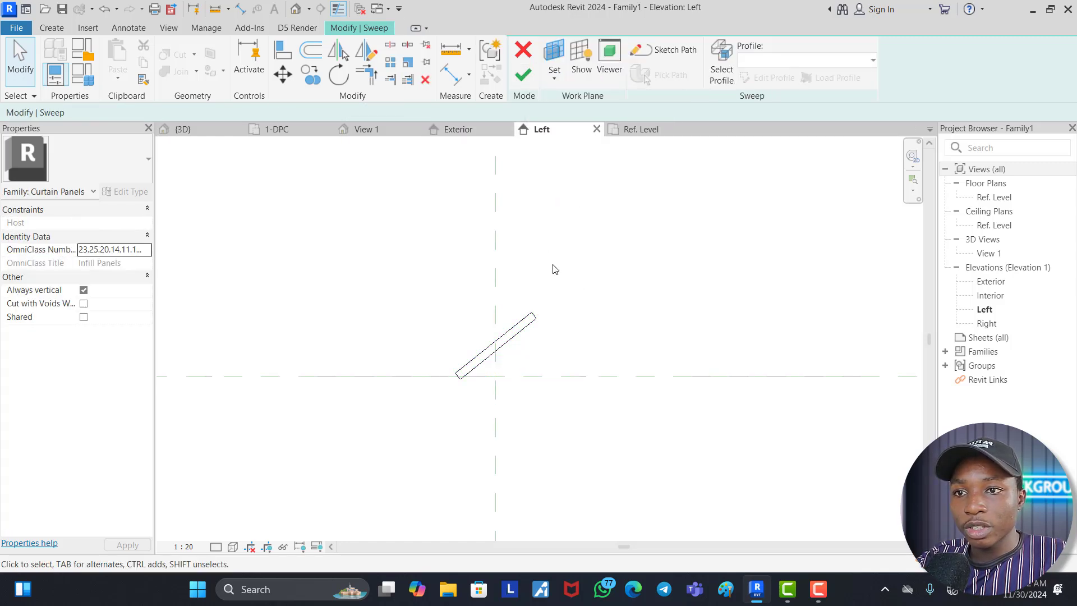
pyautogui.click(526, 75)
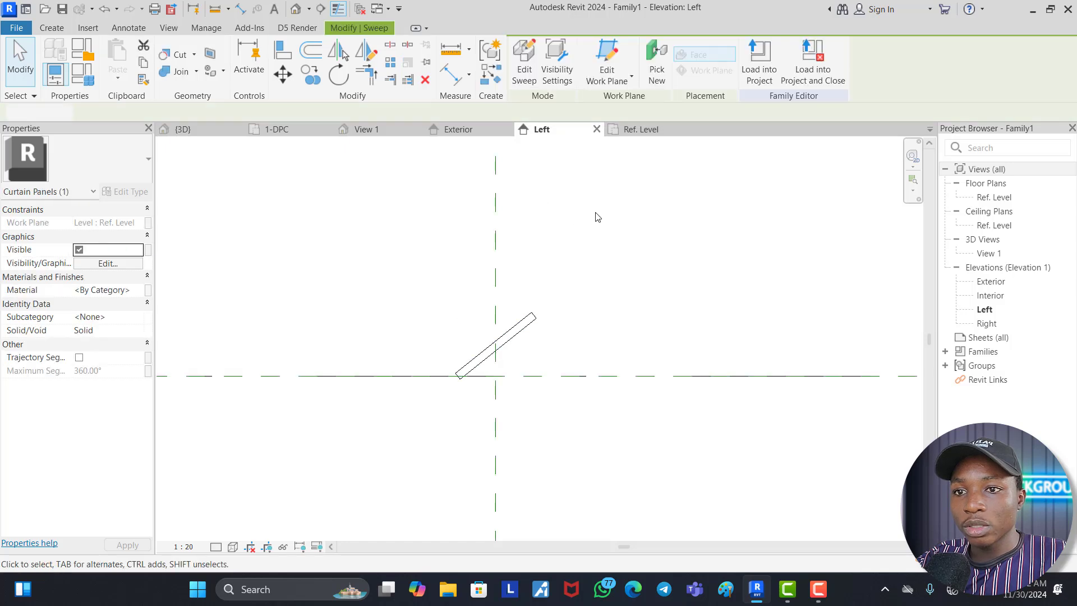
# Step: In the Ref. Level plan, align and lock the sweep's left end to the left reference plane
pyautogui.click(642, 132)
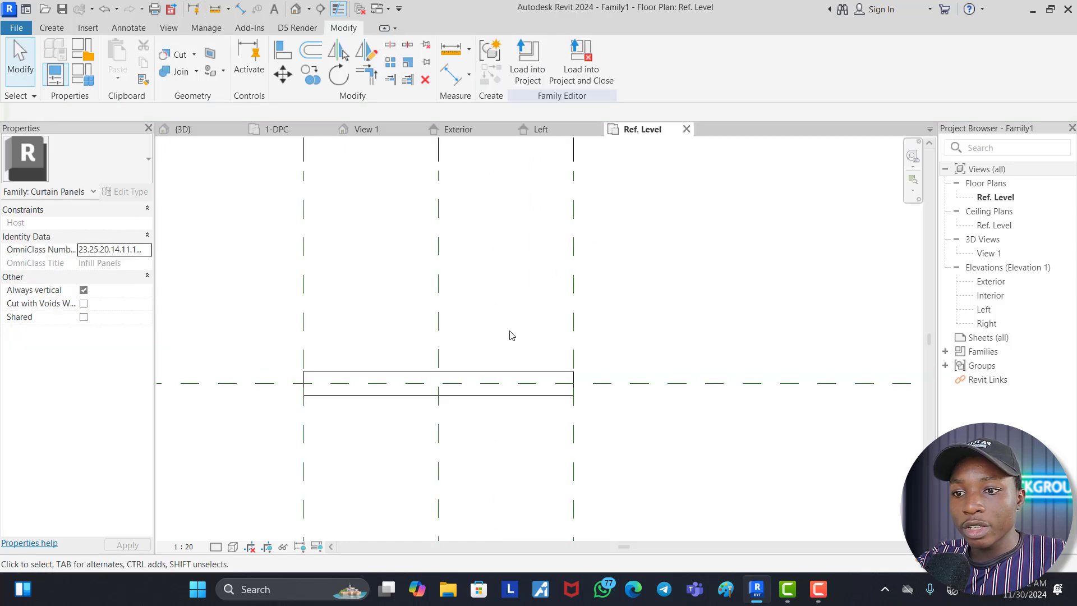
pyautogui.click(502, 378)
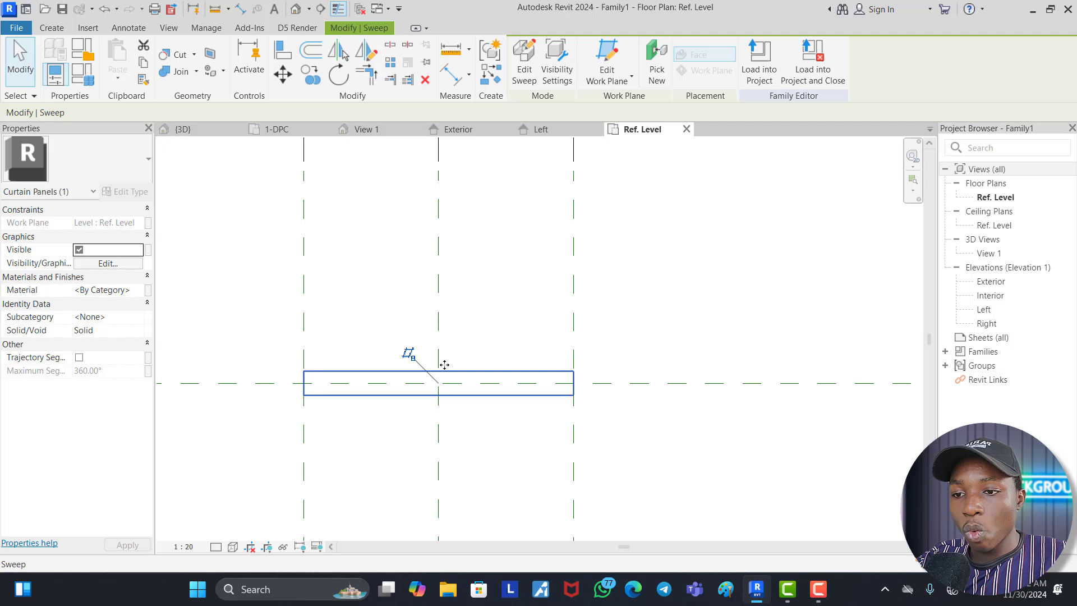
pyautogui.click(527, 304)
pyautogui.scroll(-2, 524, 309)
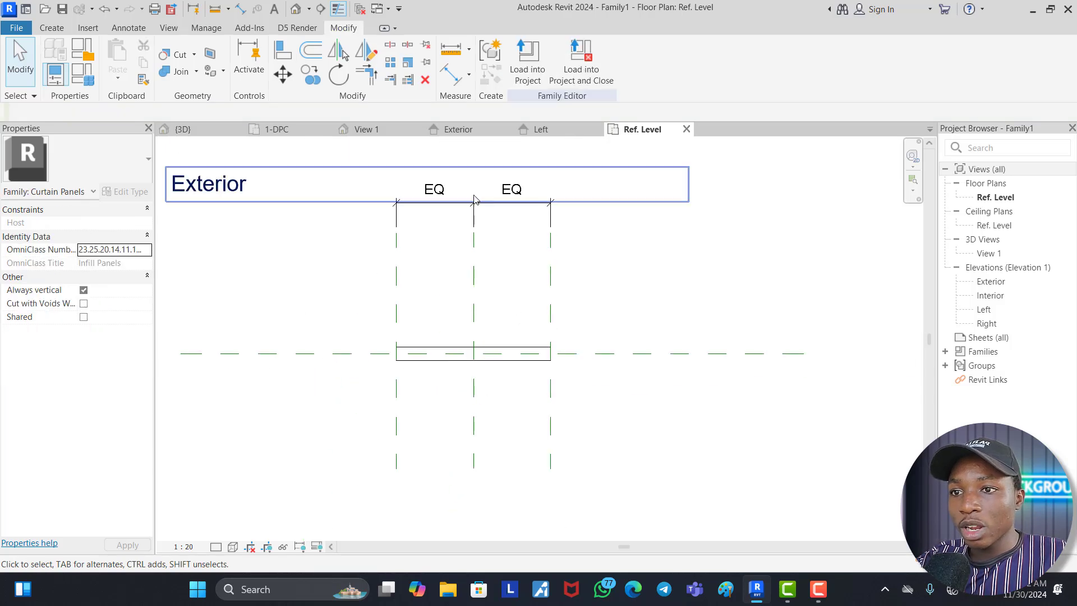
pyautogui.click(284, 50)
pyautogui.scroll(3, 394, 357)
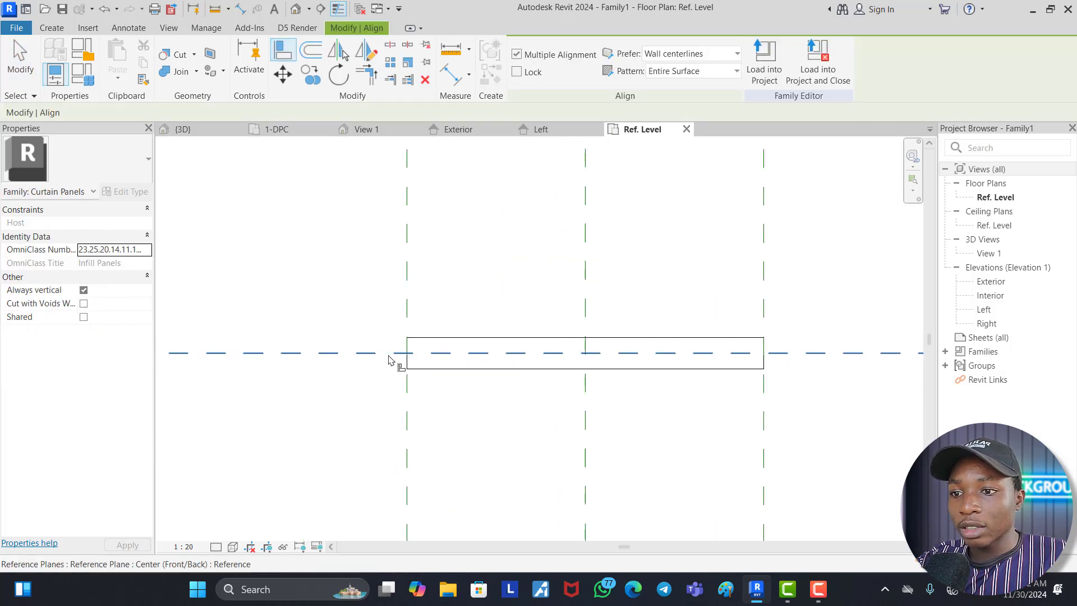
pyautogui.click(408, 422)
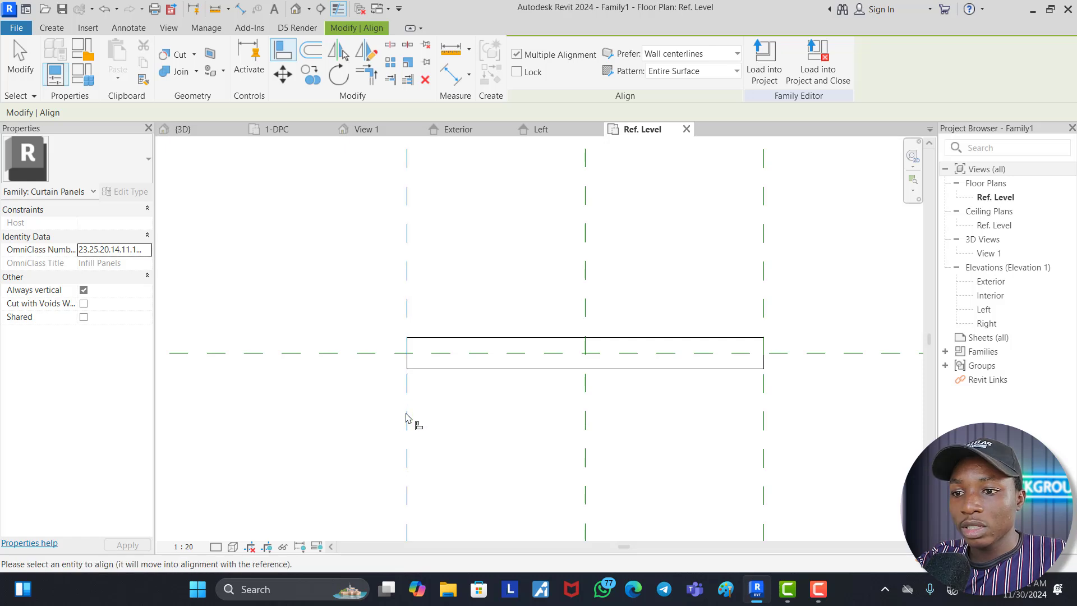
pyautogui.click(413, 364)
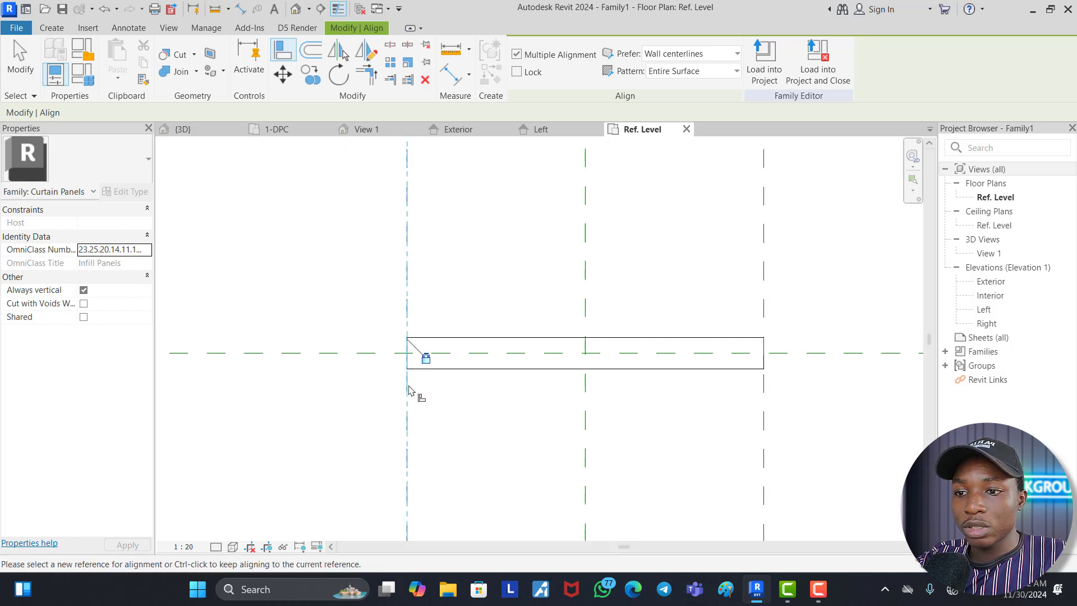
# Step: Align and lock the sweep's right end to the right reference plane
pyautogui.scroll(-2, 345, 383)
pyautogui.scroll(2, 595, 410)
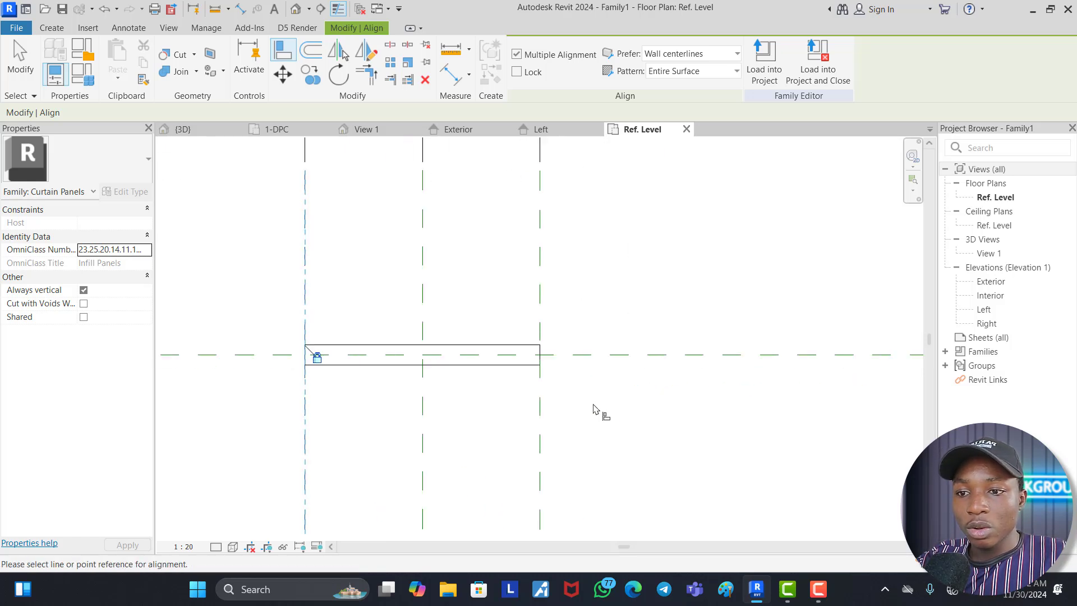
pyautogui.click(539, 367)
pyautogui.scroll(2, 552, 364)
pyautogui.click(560, 361)
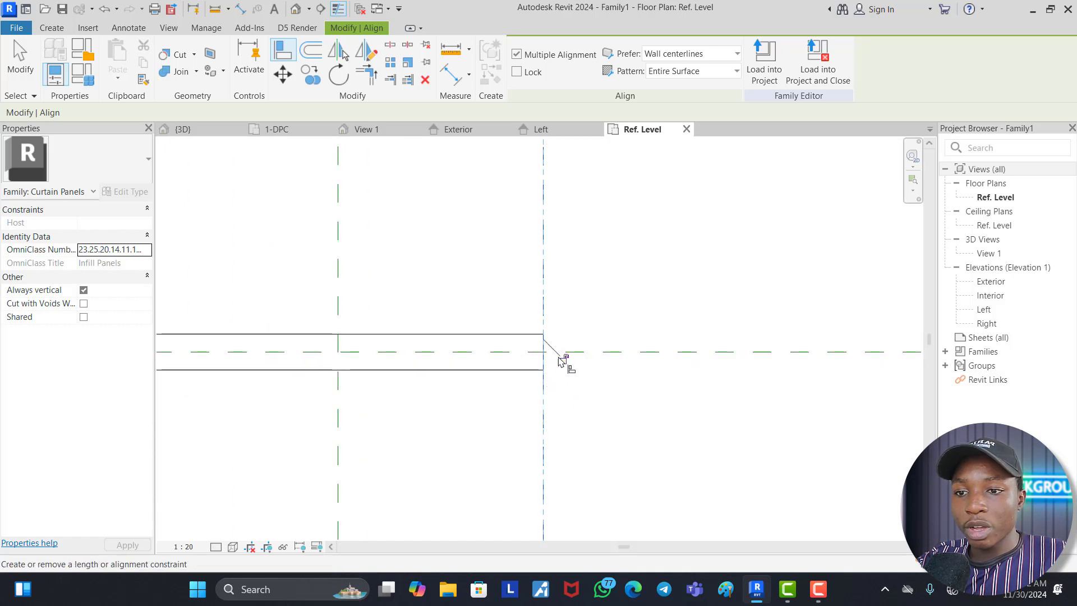
pyautogui.scroll(-4, 548, 337)
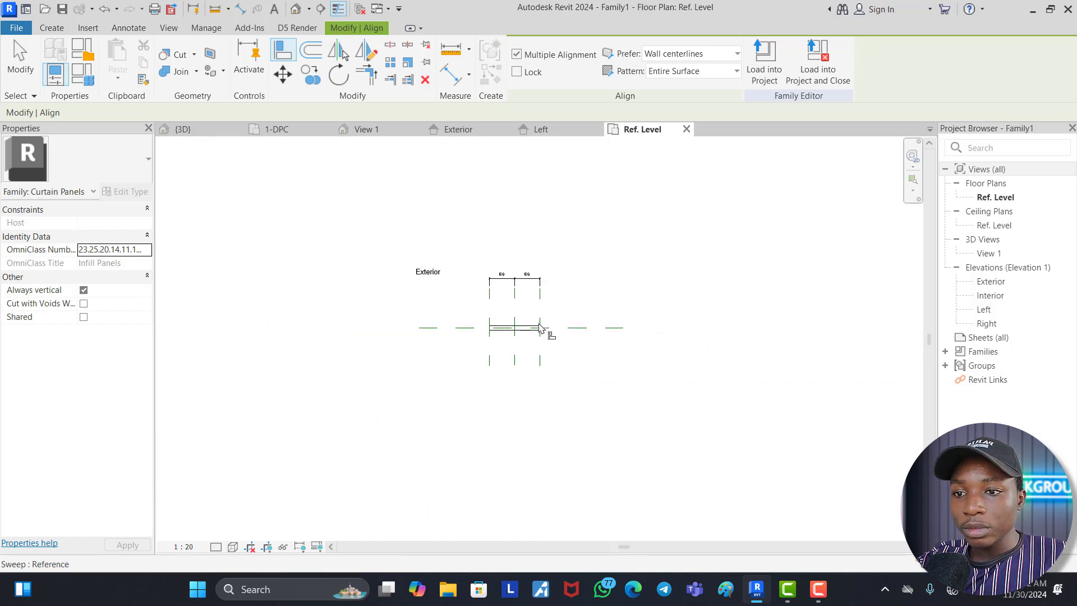
pyautogui.press('Escape')
pyautogui.scroll(3, 539, 327)
pyautogui.press('Escape')
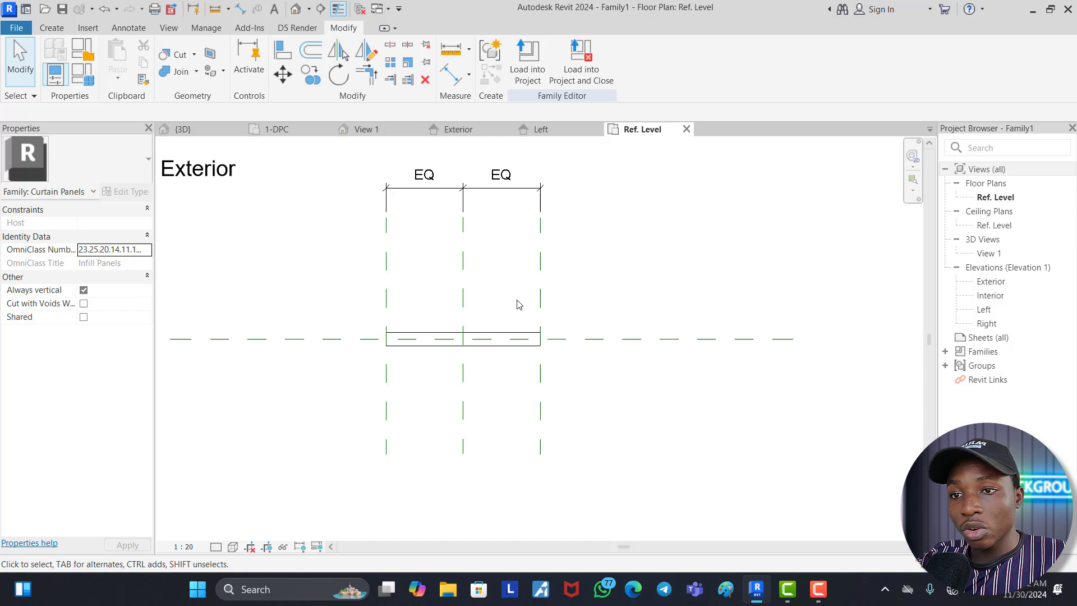
pyautogui.scroll(-2, 564, 313)
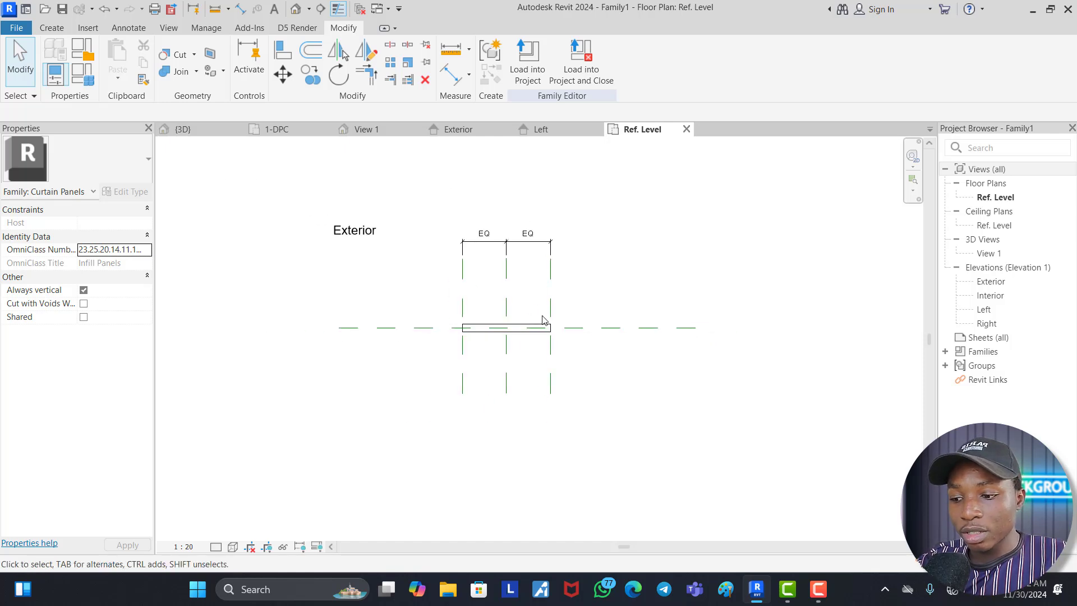
# Step: Save the grill panel family on the Desktop with the file name 'Archi quest grill'
pyautogui.hotkey('ctrl', 's')
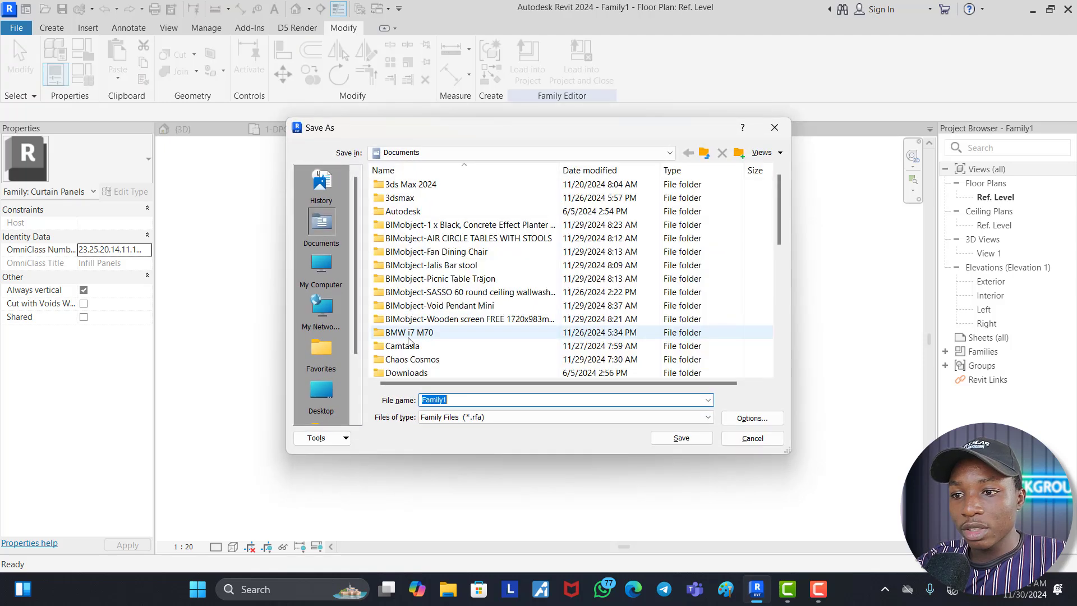
pyautogui.click(329, 399)
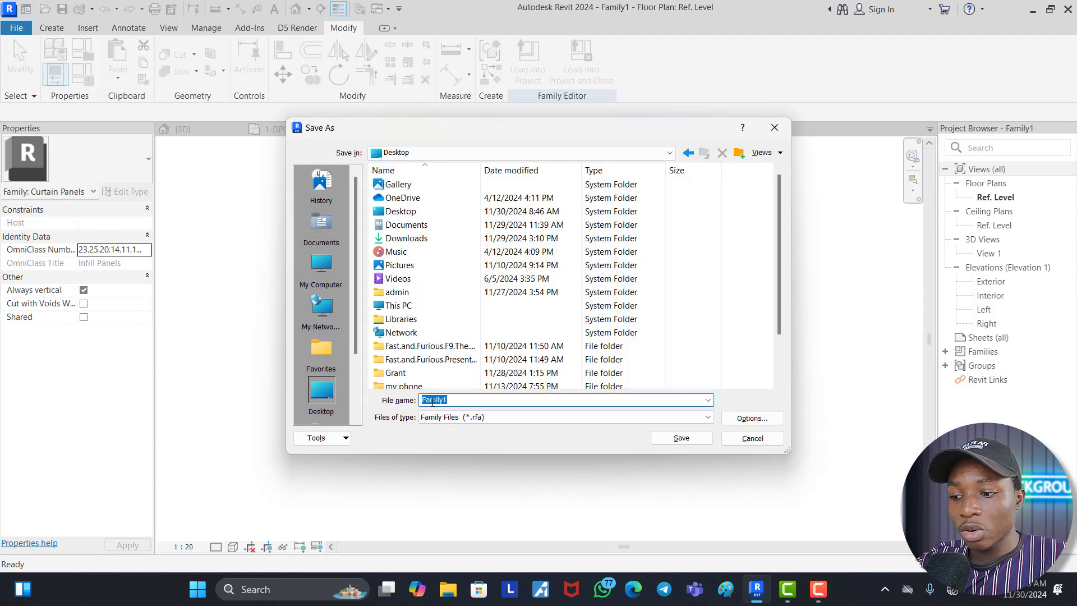
pyautogui.write('Ar')
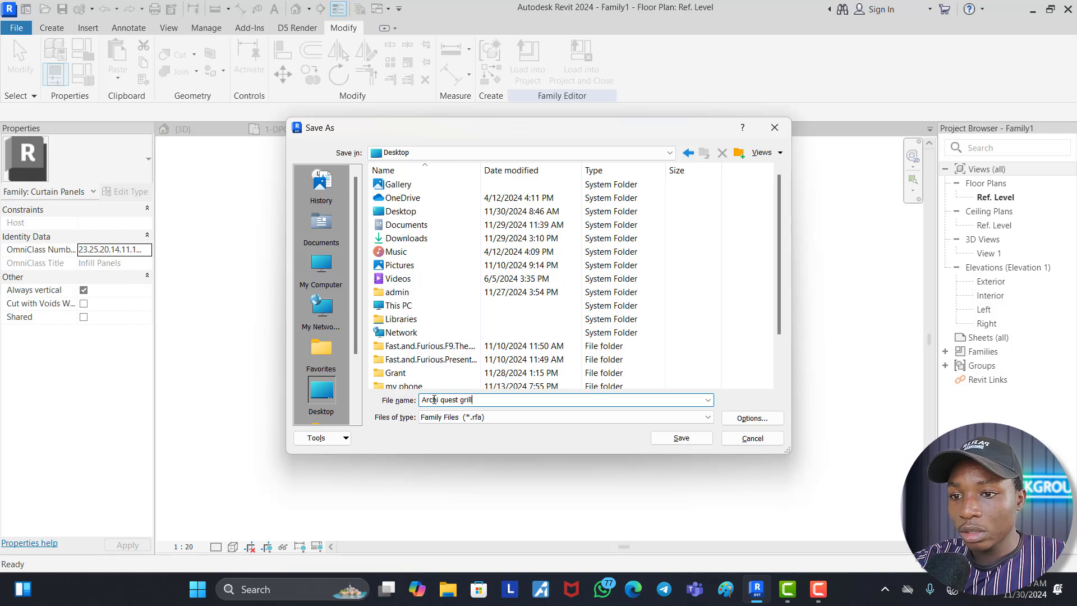
pyautogui.write('chi quest grill')
pyautogui.press('Return')
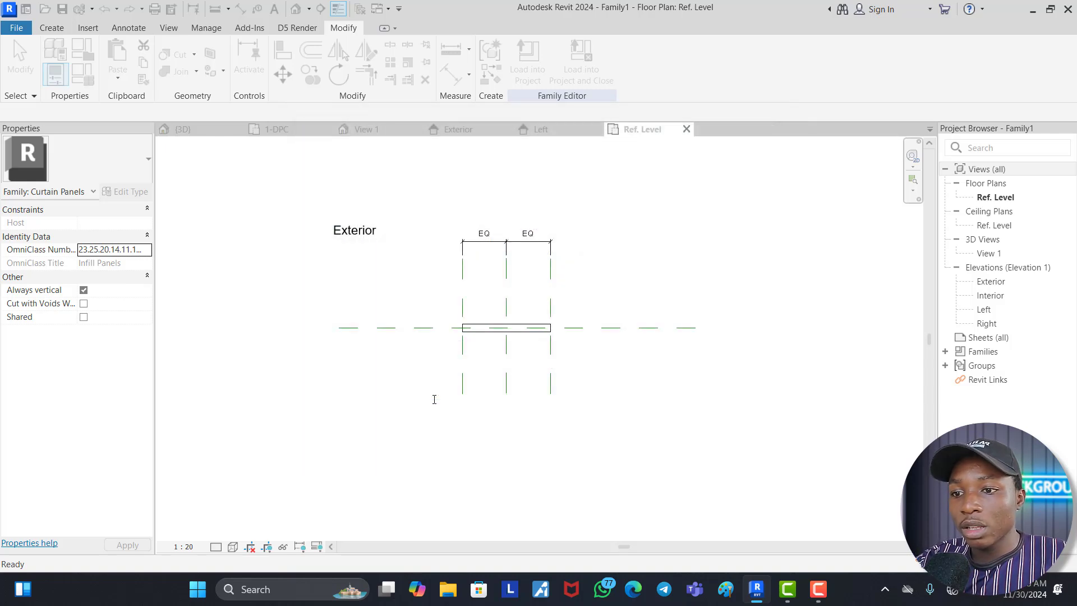
pyautogui.scroll(2, 507, 298)
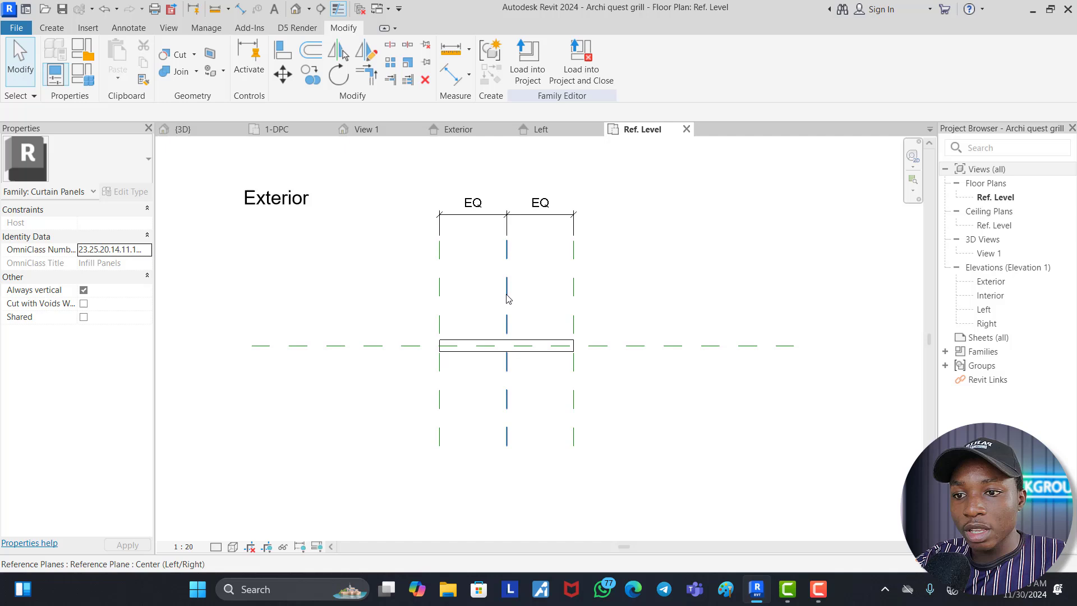
pyautogui.scroll(-1, 516, 269)
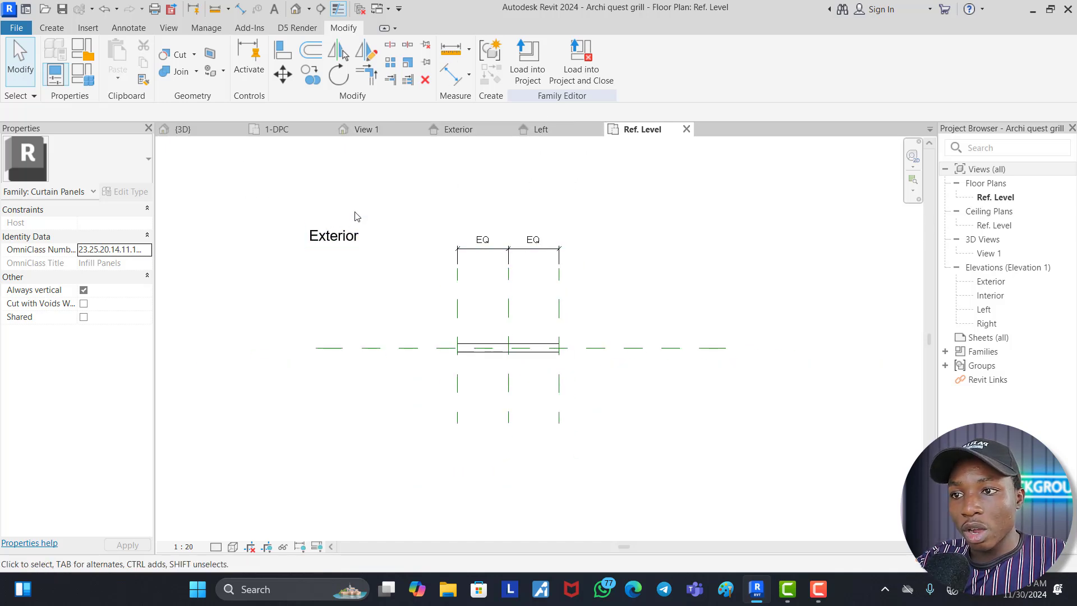
# Step: Load the grill panel family into the duplex project
pyautogui.click(527, 63)
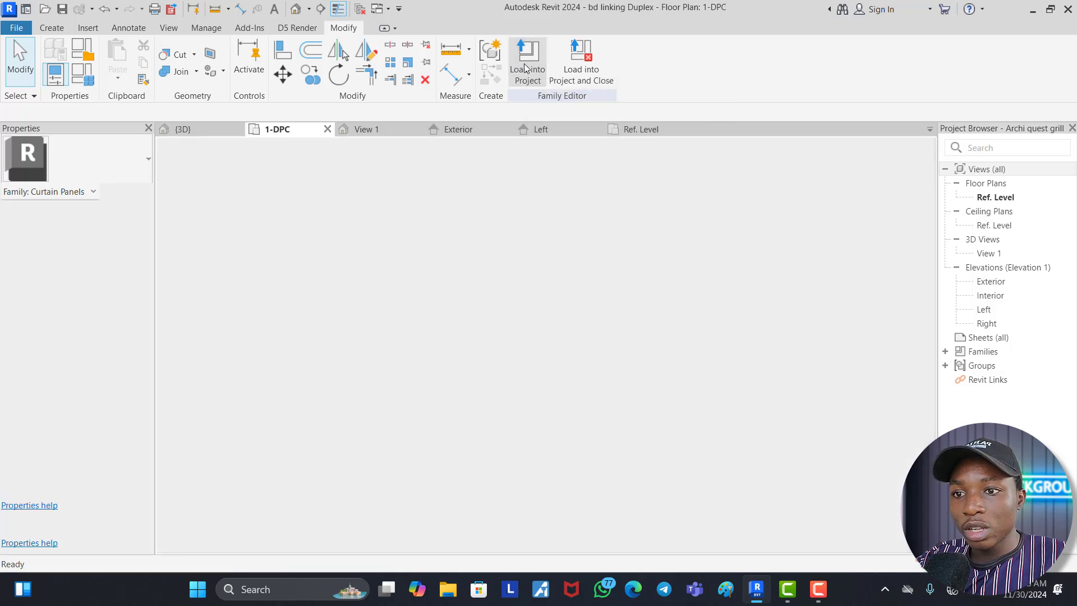
pyautogui.scroll(10, 499, 288)
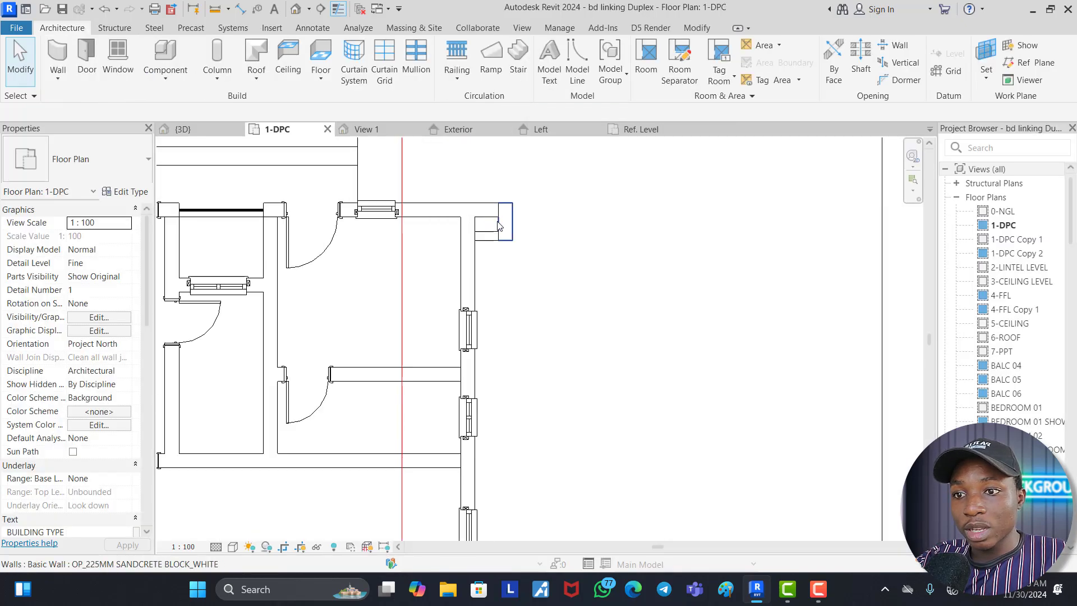
pyautogui.scroll(-5, 483, 258)
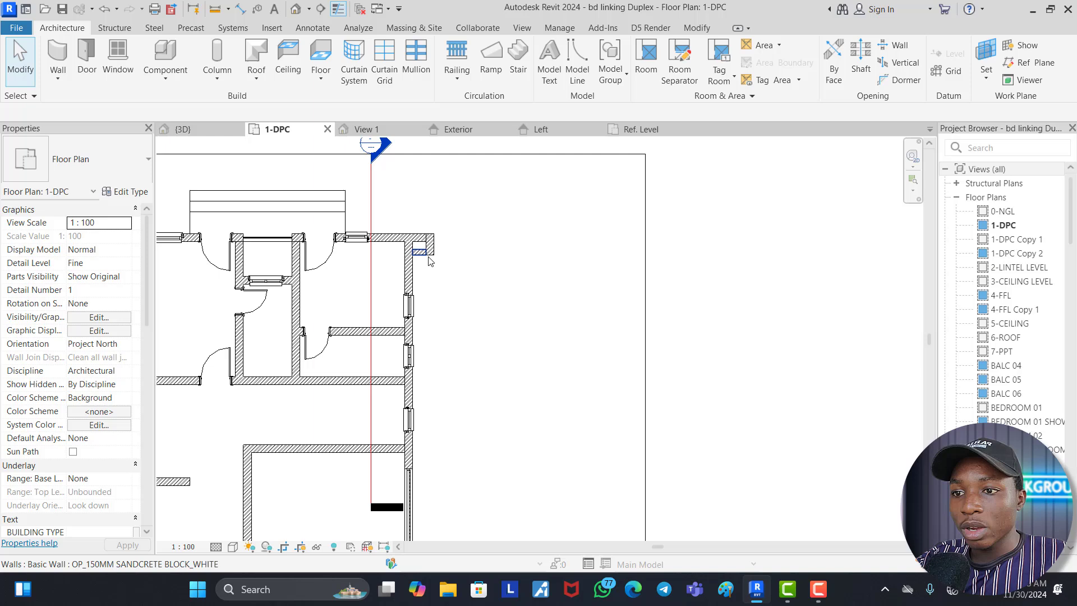
pyautogui.scroll(4, 420, 263)
pyautogui.scroll(-3, 421, 263)
pyautogui.click(421, 253)
pyautogui.click(415, 314)
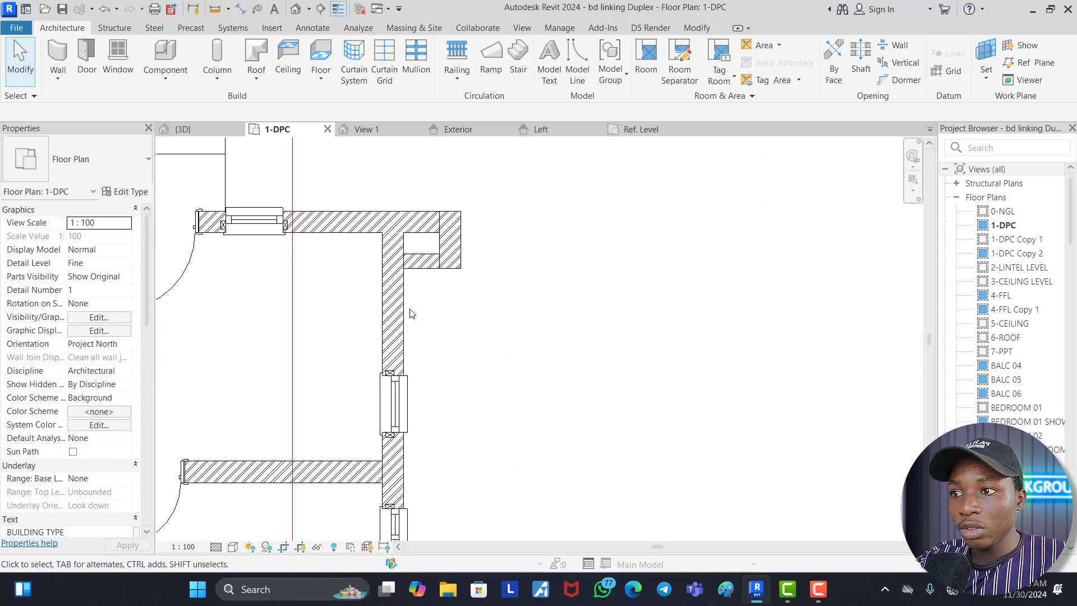
# Step: Start a new wall using the Curtain_Wall-Empty curtain wall type
pyautogui.click(58, 53)
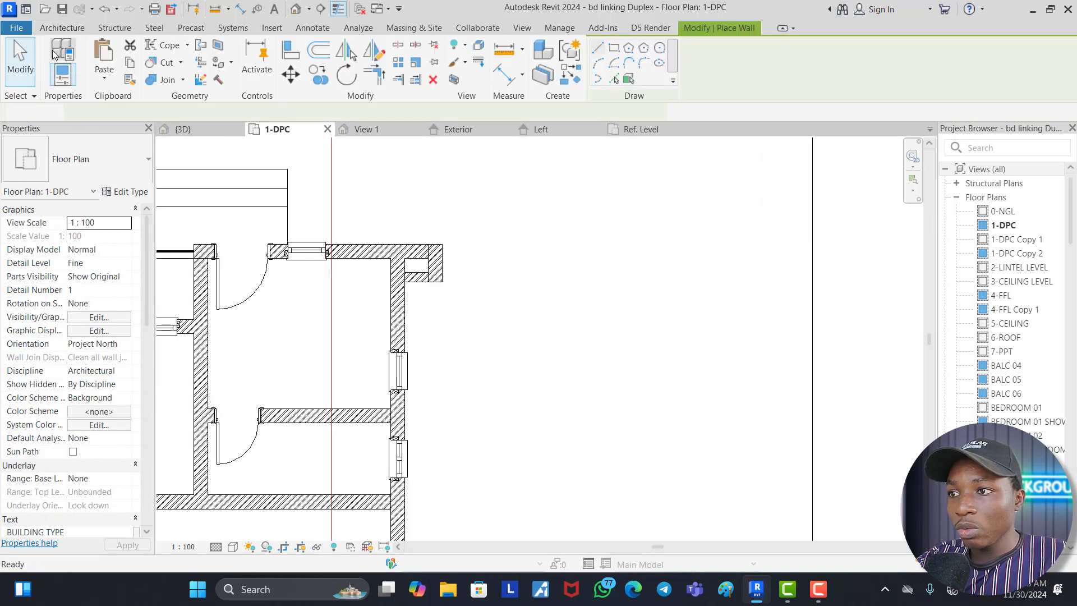
pyautogui.click(101, 161)
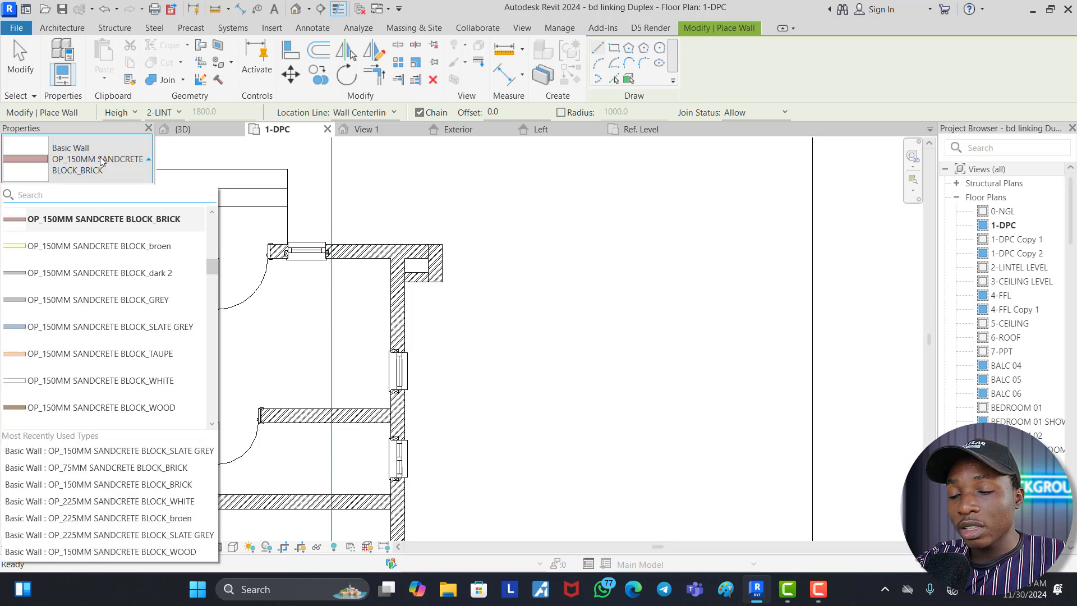
pyautogui.scroll(-10, 111, 275)
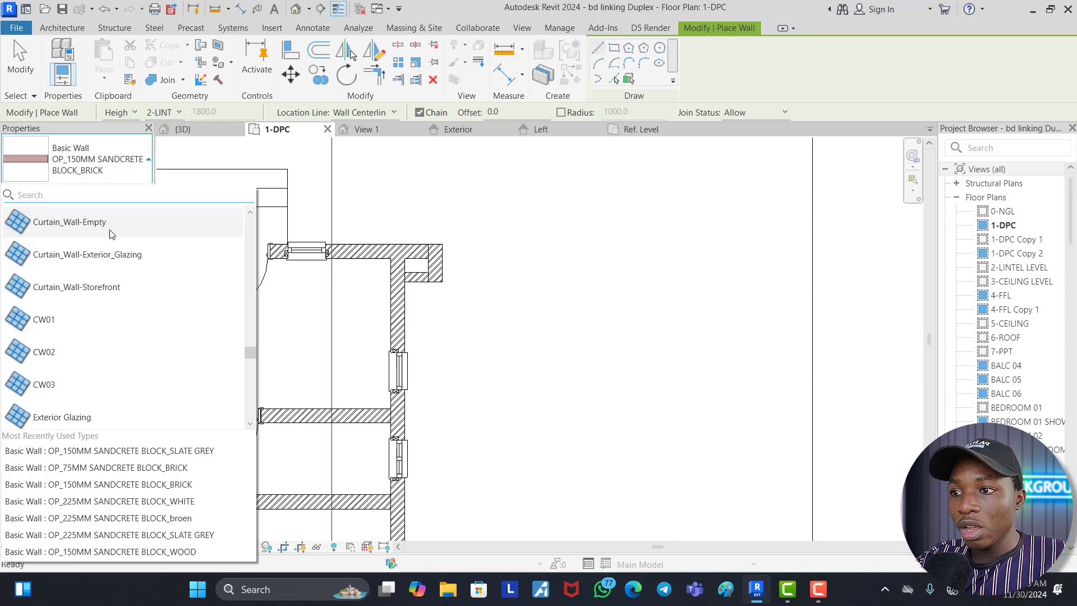
pyautogui.click(113, 221)
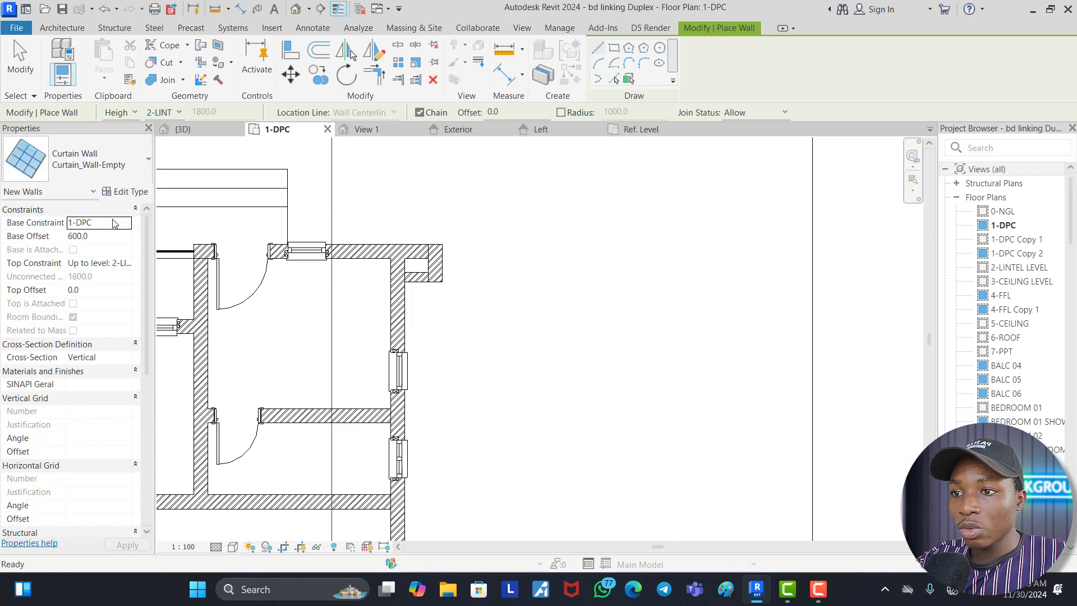
# Step: Duplicate the Curtain_Wall-Empty type as a new type named 'Archi quest grill'
pyautogui.click(126, 192)
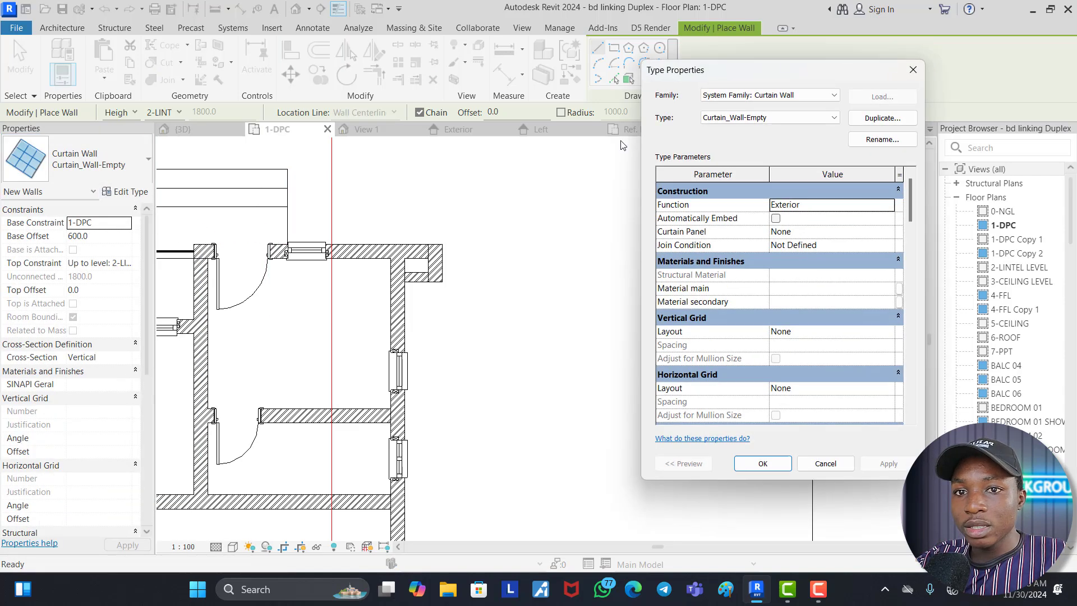
pyautogui.click(875, 118)
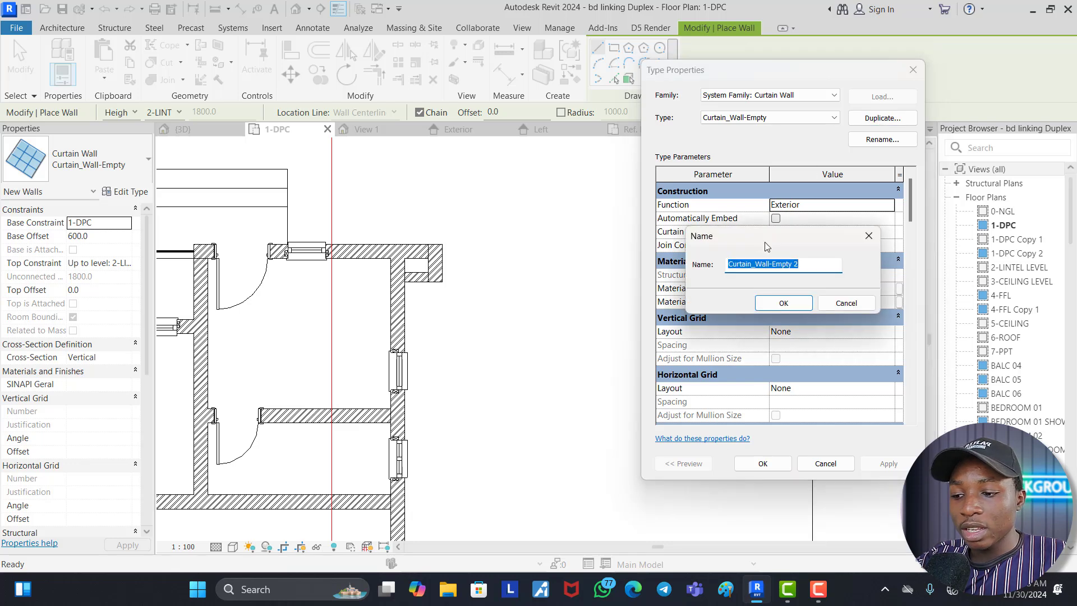
pyautogui.write('A')
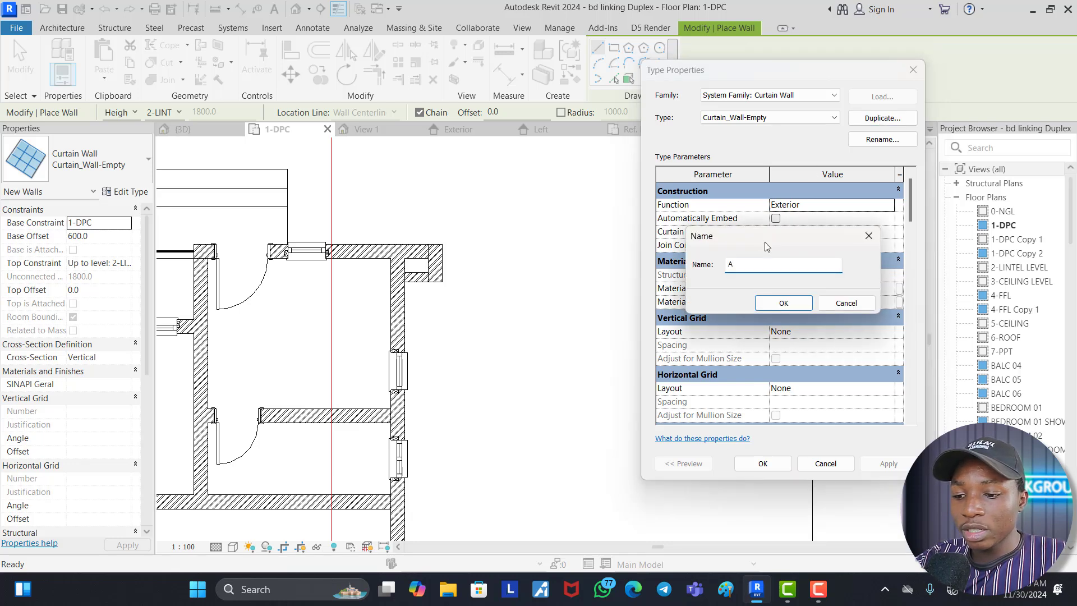
pyautogui.write('r')
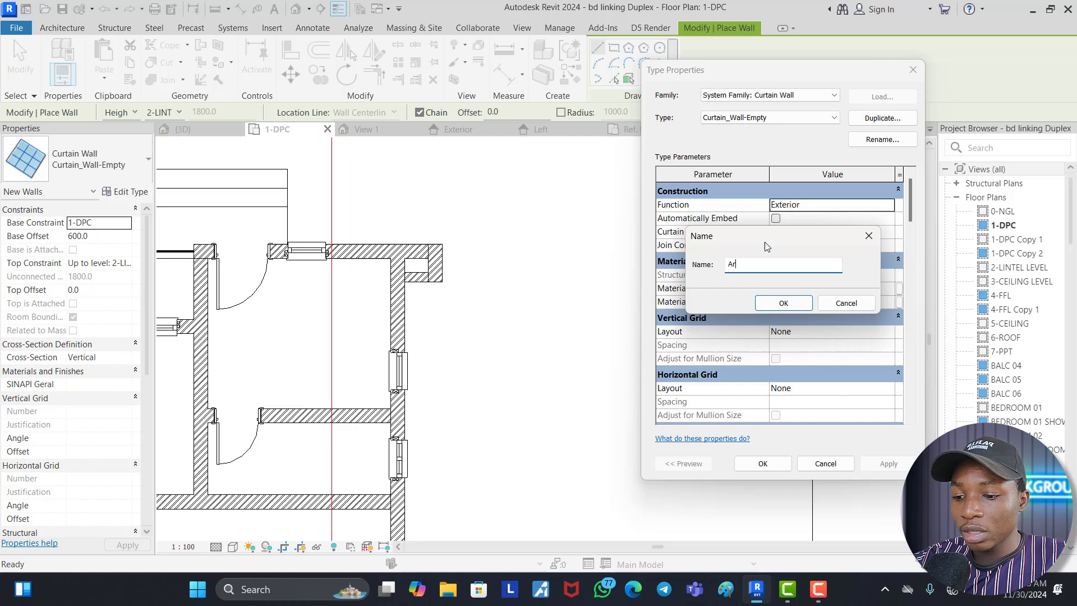
pyautogui.write('chi quest')
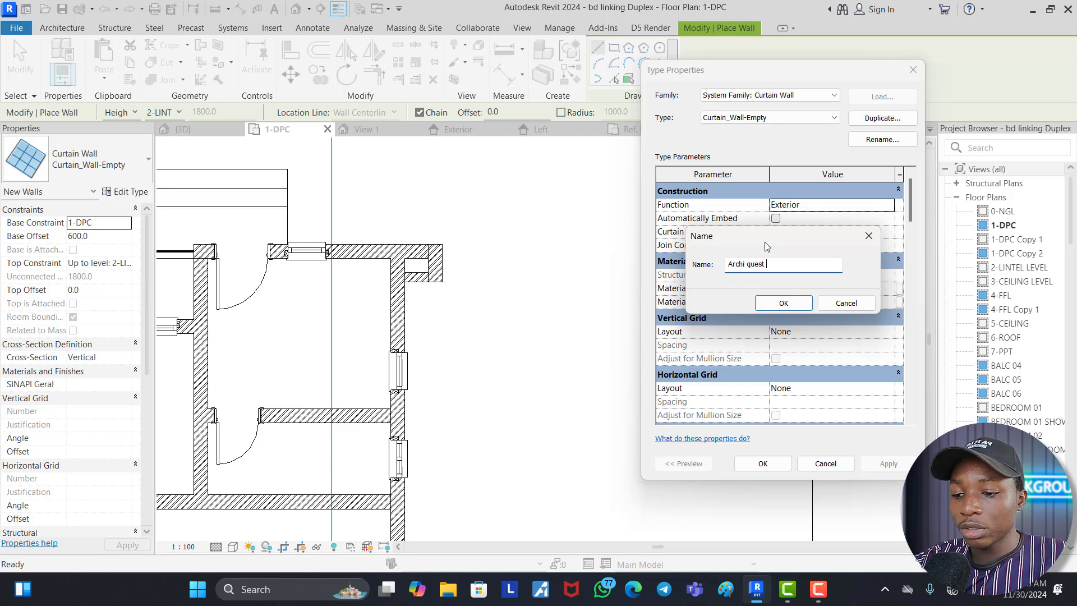
pyautogui.write(' grill')
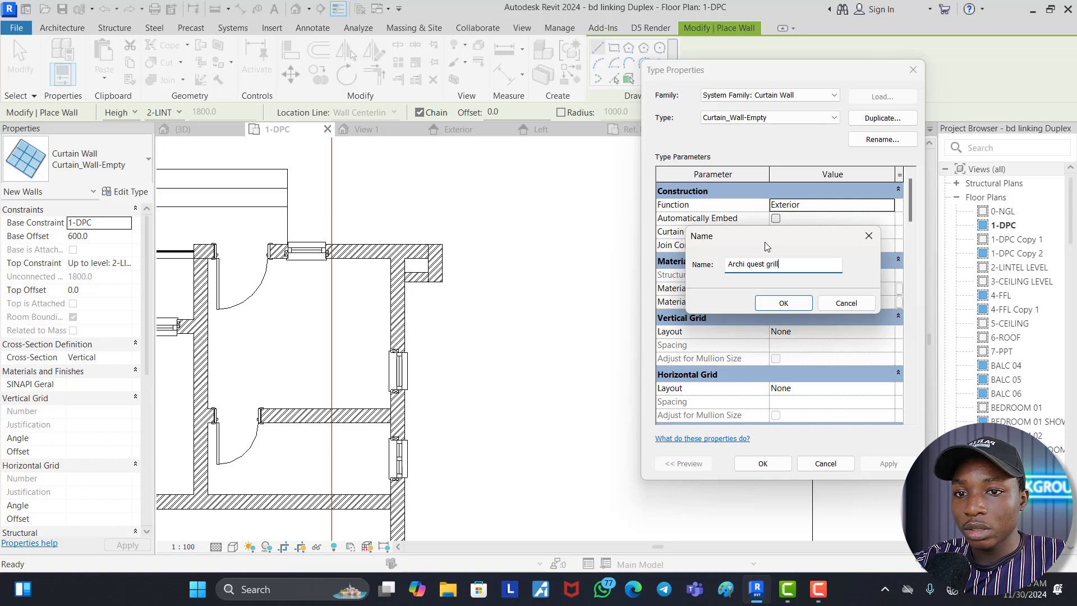
pyautogui.click(784, 303)
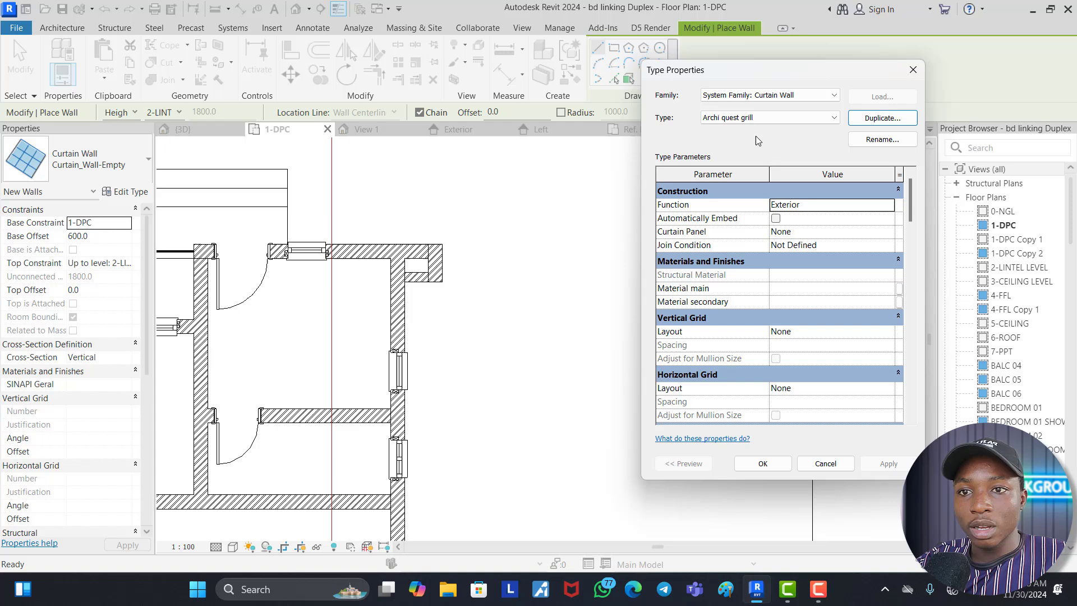
# Step: Turn on Automatically Embed and set Vertical and Horizontal Grid layouts to Fixed Distance
pyautogui.scroll(-2, 786, 231)
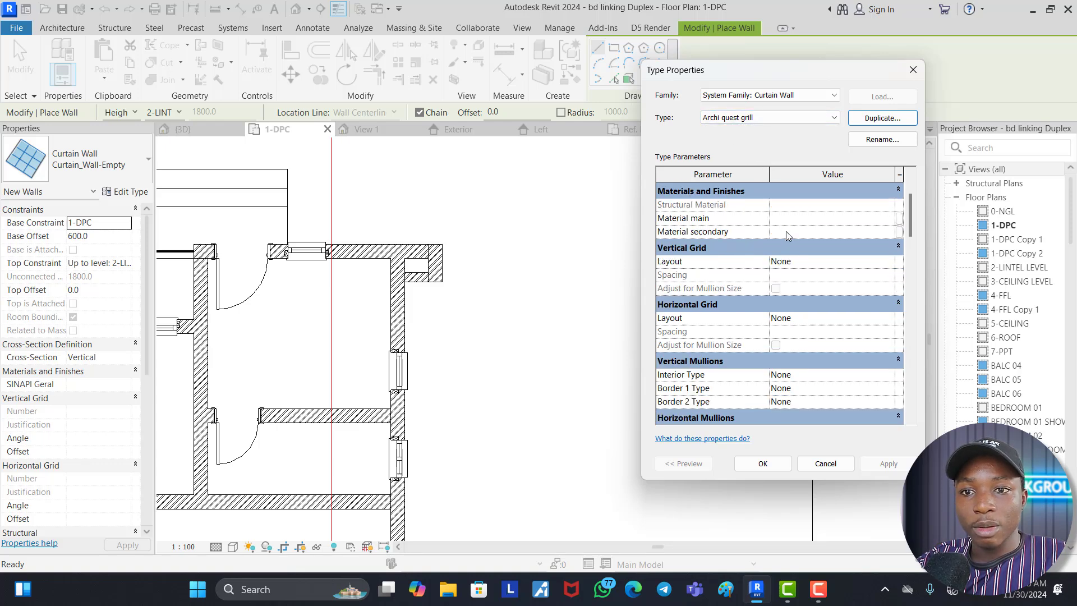
pyautogui.scroll(2, 797, 229)
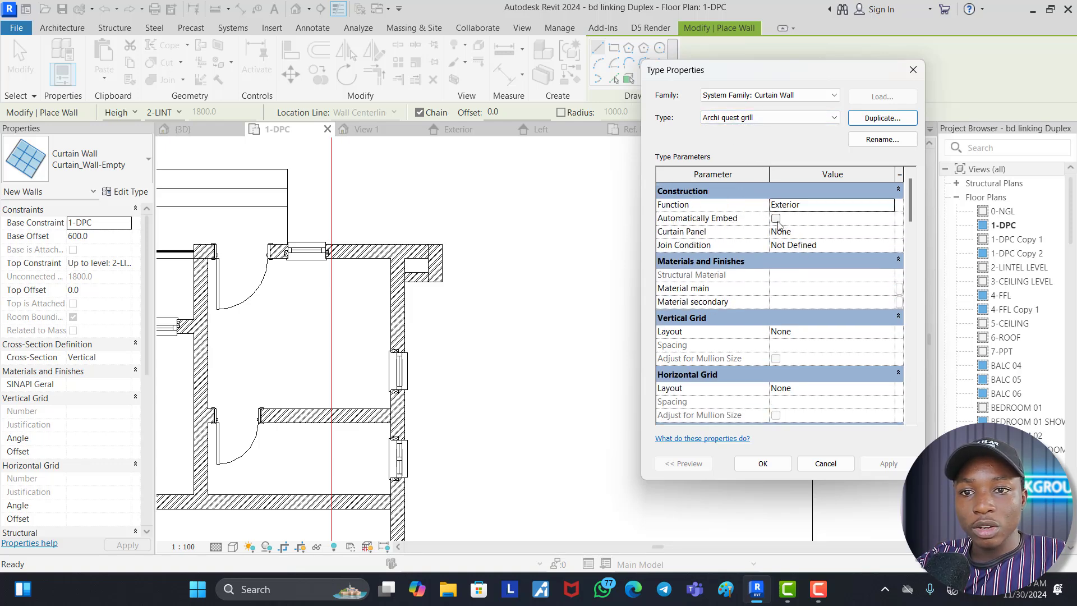
pyautogui.click(776, 218)
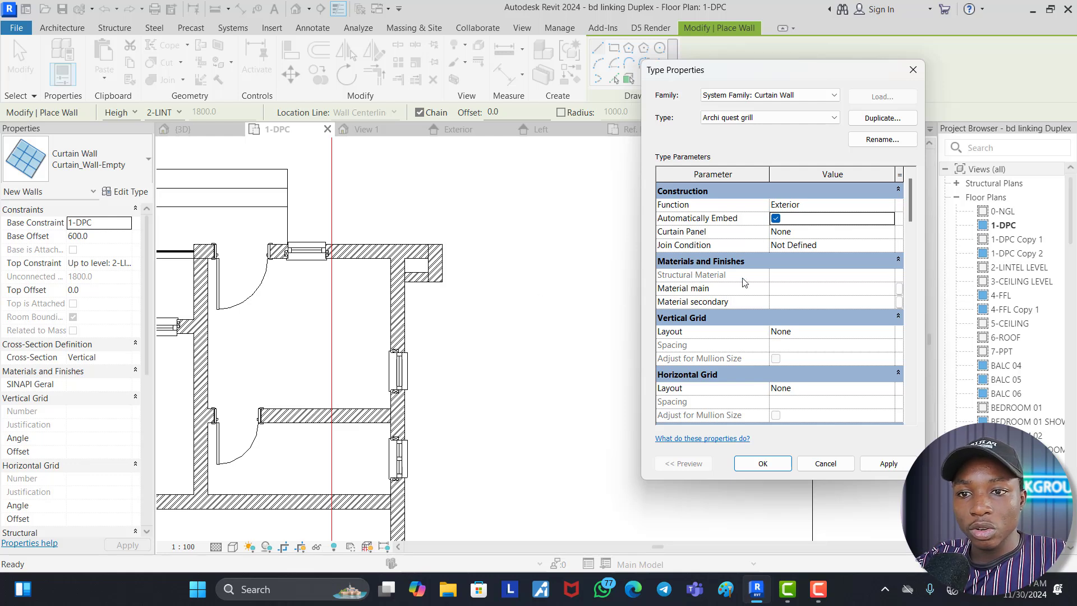
pyautogui.click(878, 332)
pyautogui.click(889, 331)
pyautogui.click(798, 358)
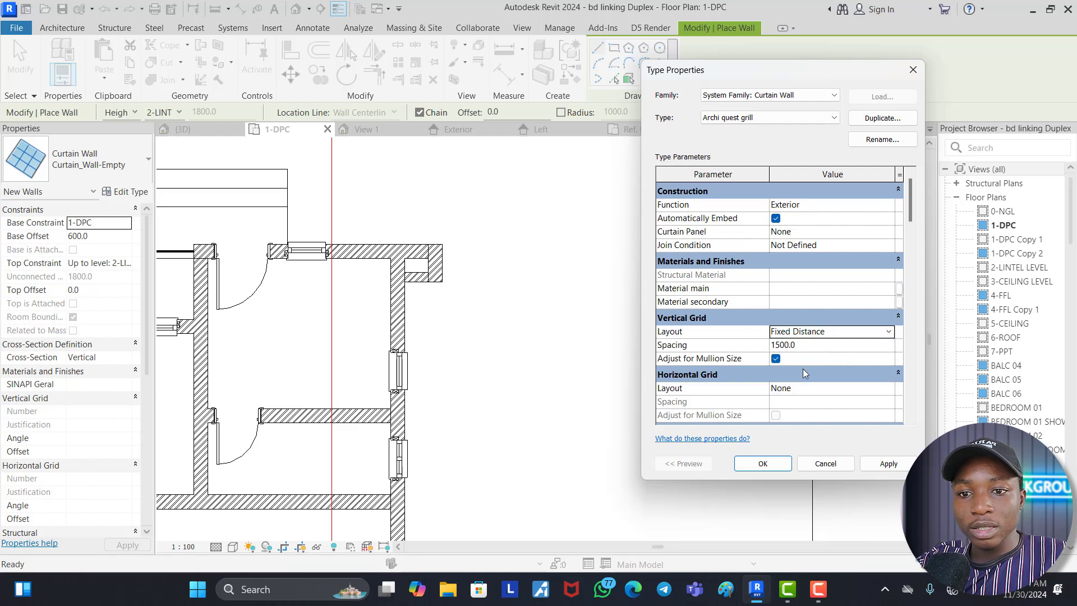
pyautogui.click(892, 389)
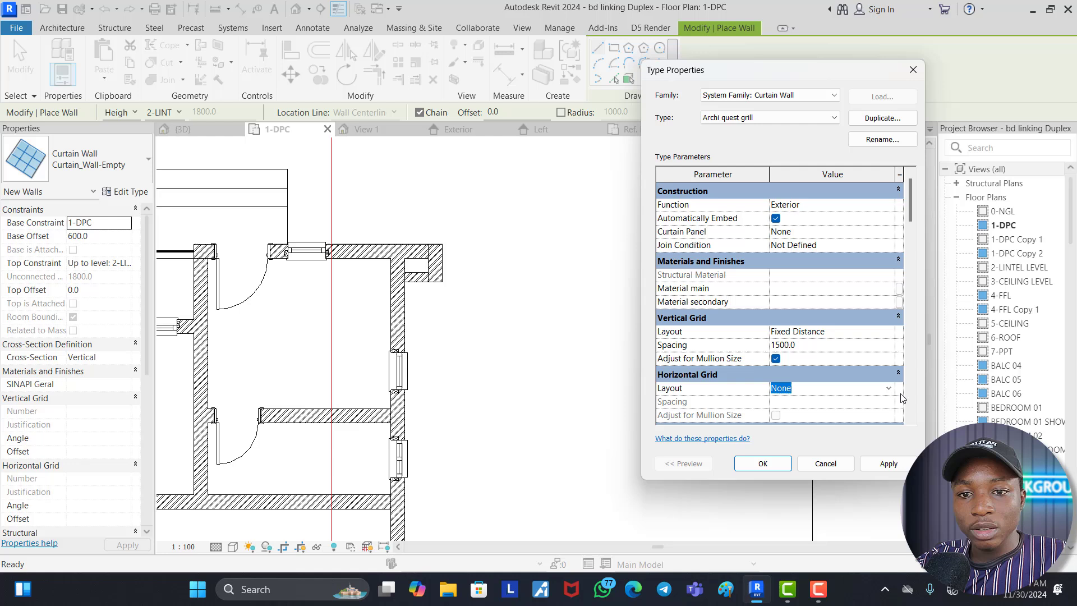
pyautogui.click(889, 388)
pyautogui.click(797, 413)
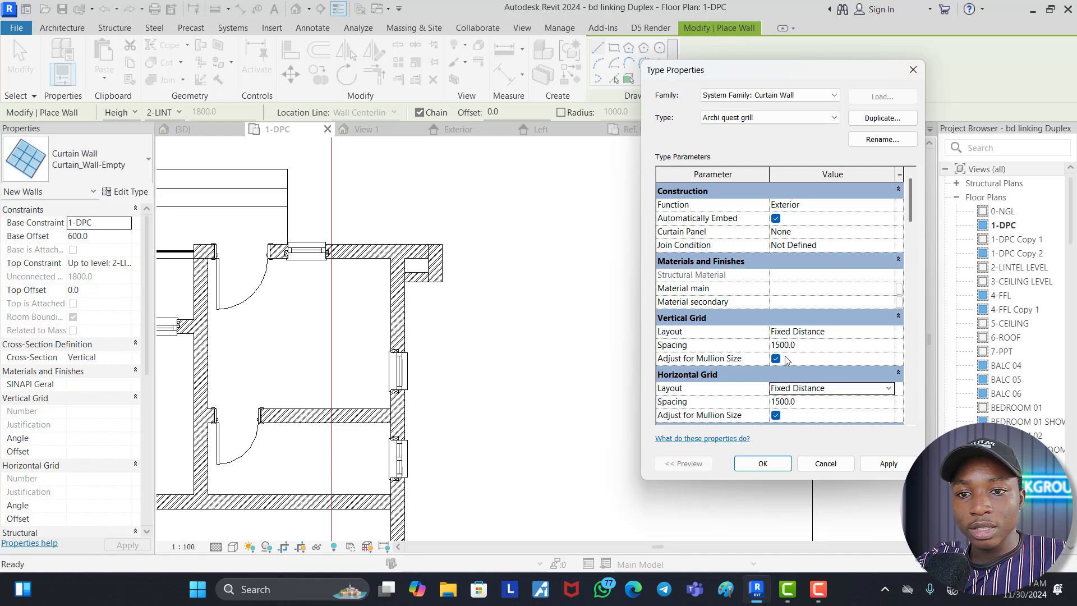
pyautogui.click(808, 349)
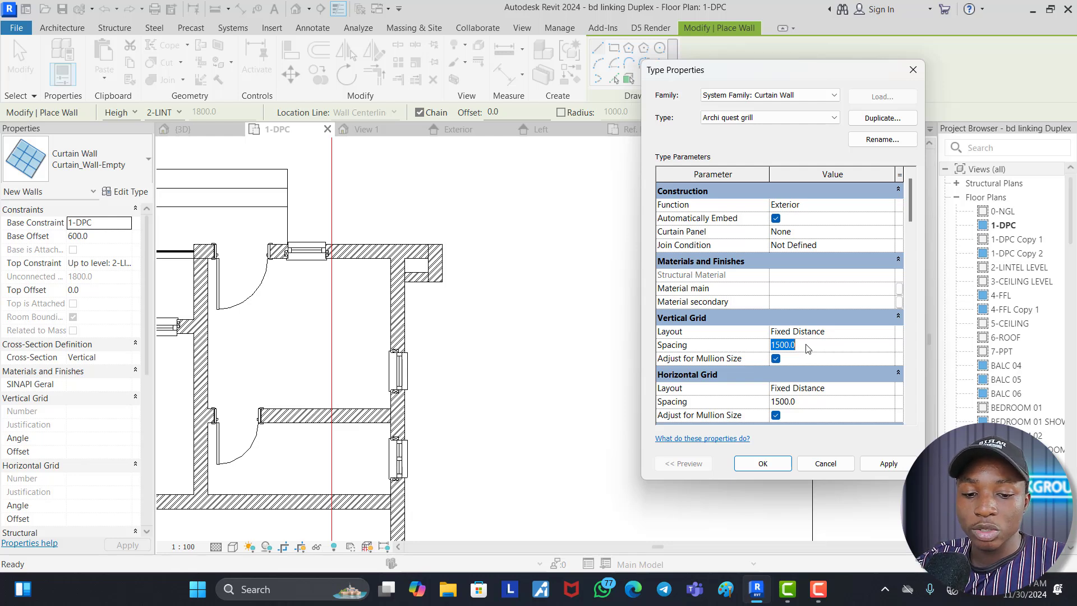
# Step: Enter 1200 for Vertical Grid Spacing and 150 for Horizontal Grid Spacing
pyautogui.write('1200')
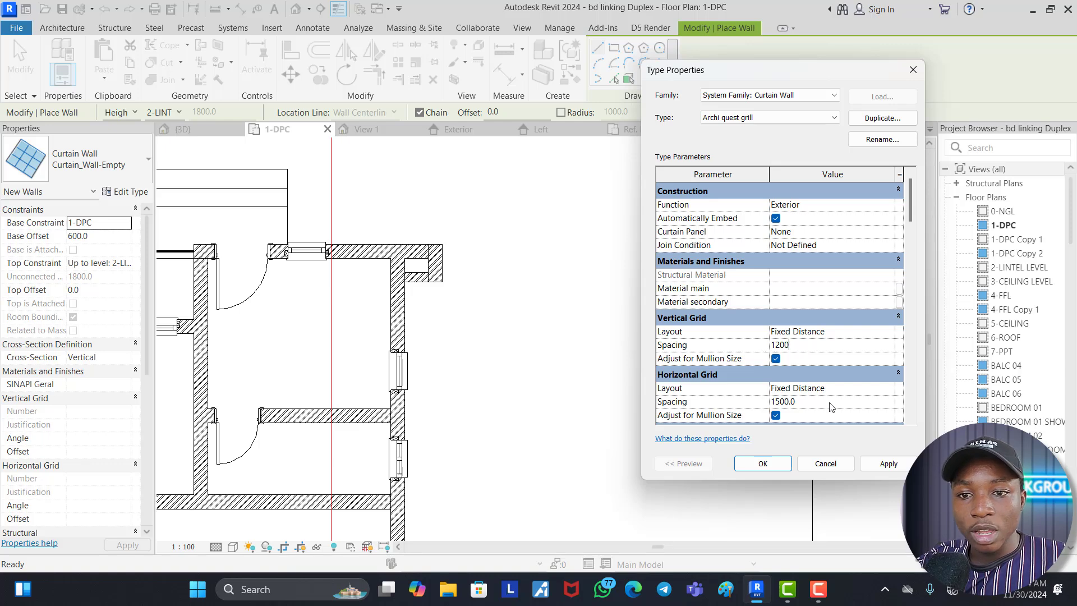
pyautogui.click(833, 404)
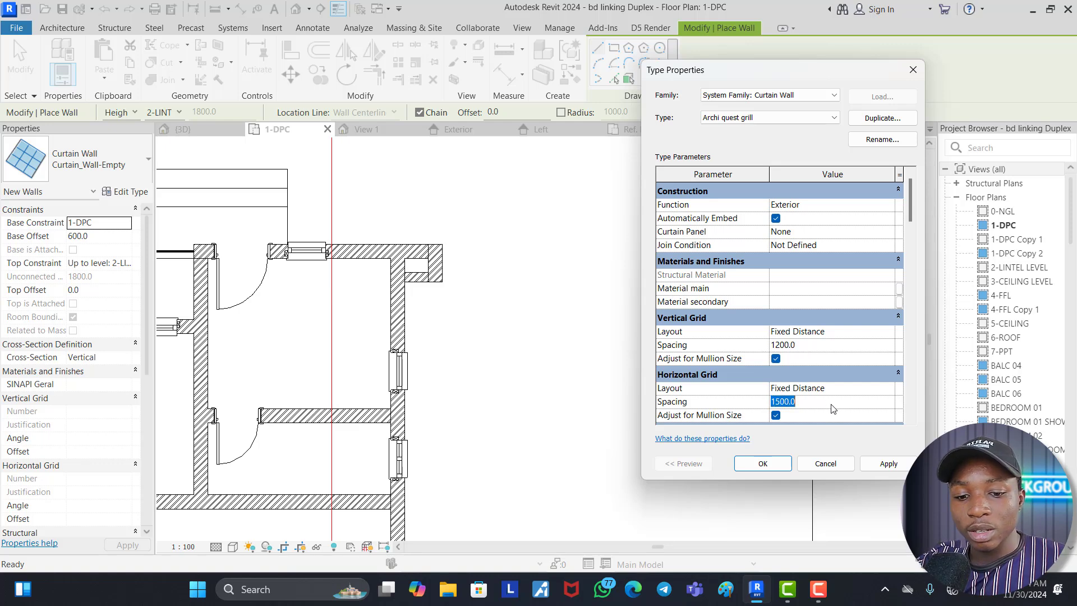
pyautogui.write('125')
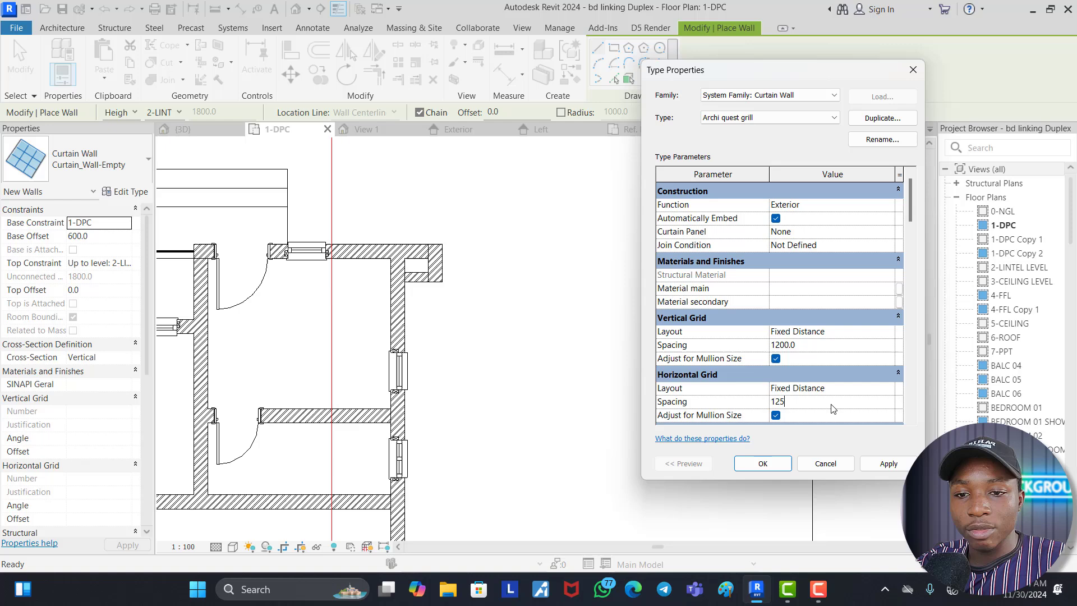
pyautogui.scroll(-1, 810, 399)
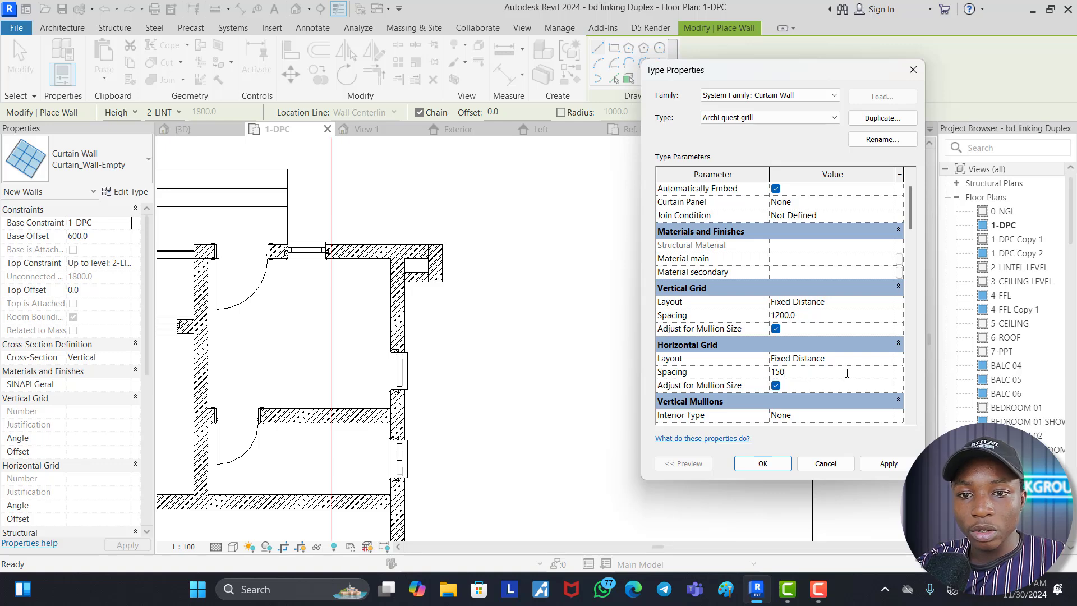
pyautogui.click(862, 362)
pyautogui.scroll(-4, 830, 299)
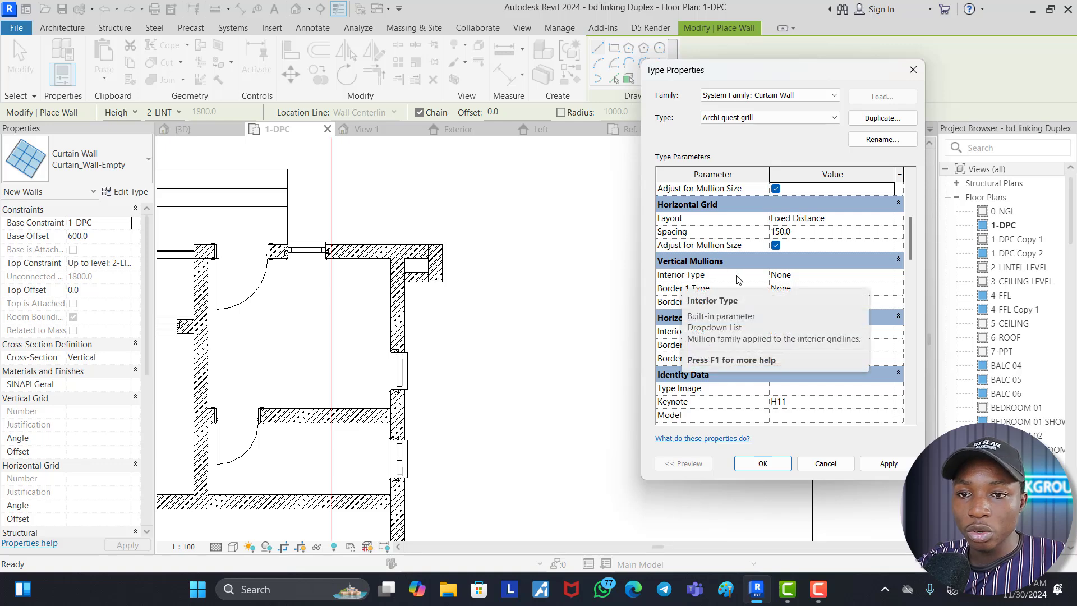
# Step: Give both vertical borders the Rectangular Mullion 50 x 150mm type
pyautogui.click(889, 291)
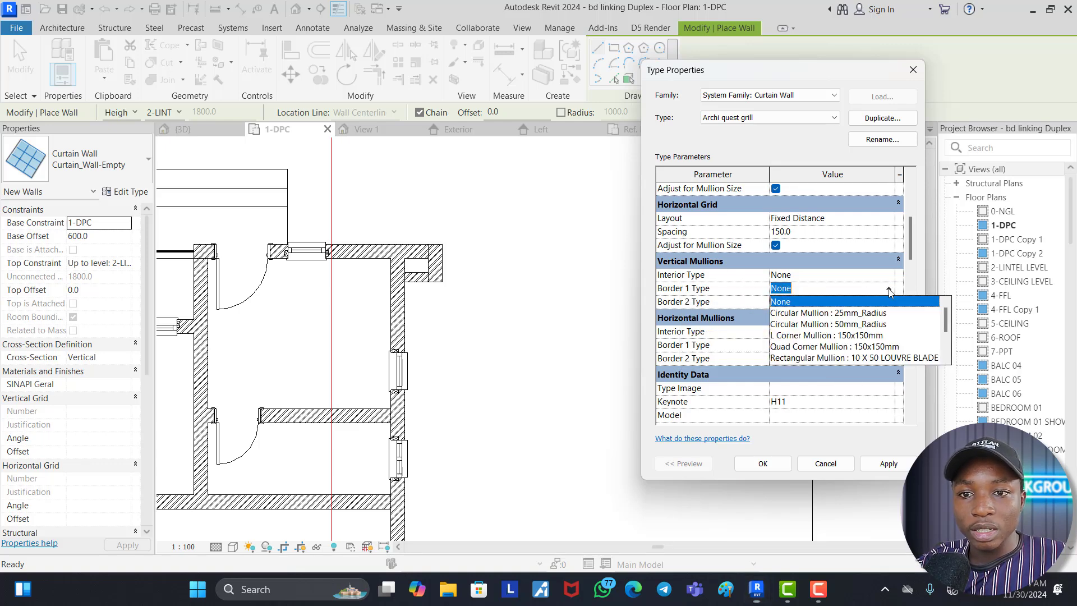
pyautogui.scroll(-2, 825, 350)
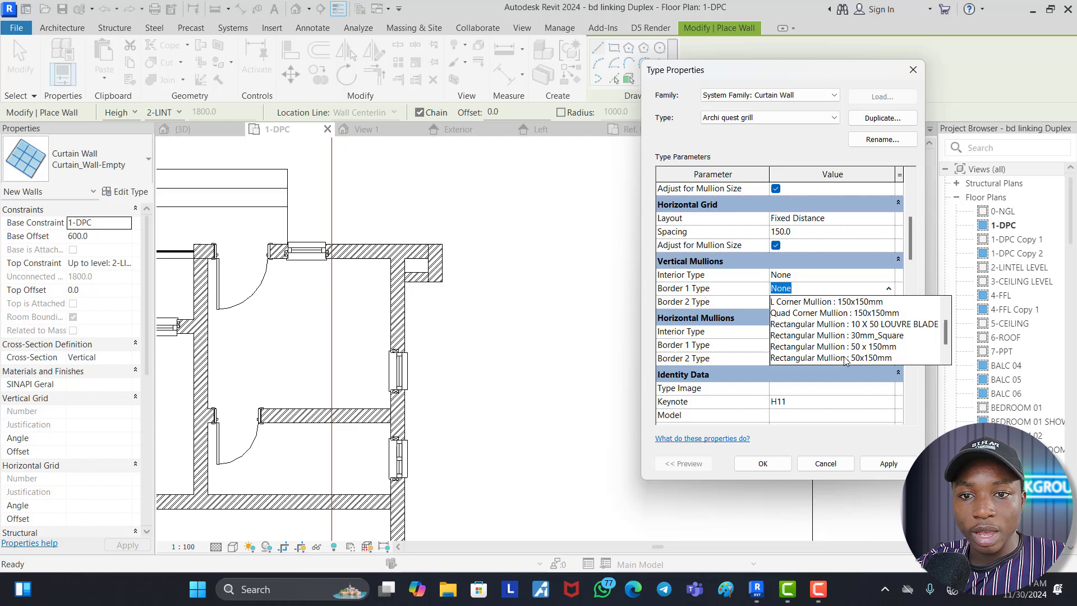
pyautogui.click(846, 355)
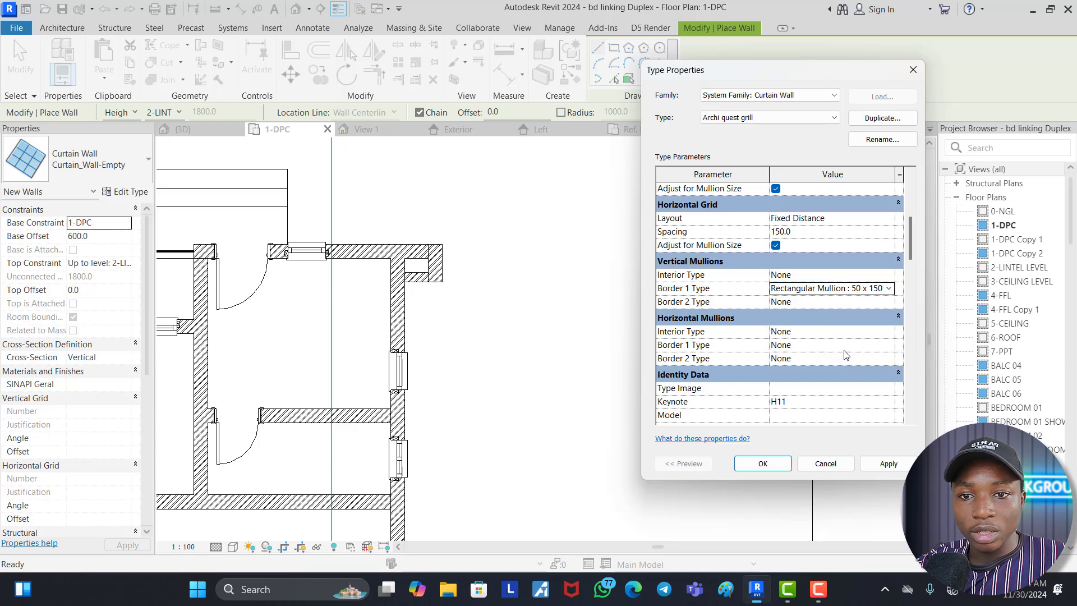
pyautogui.click(889, 303)
pyautogui.scroll(-1, 842, 370)
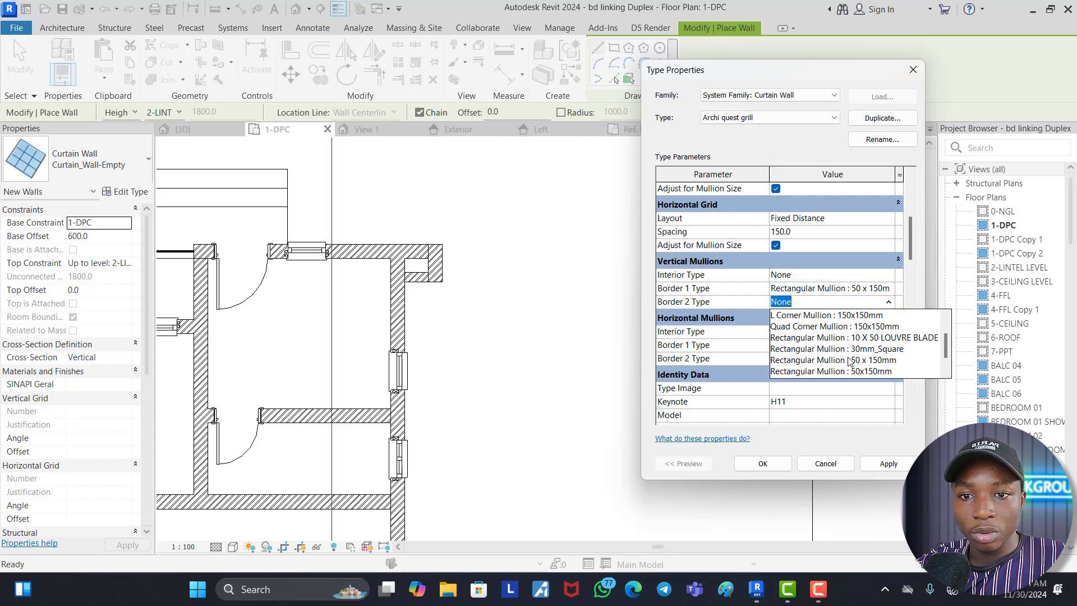
pyautogui.scroll(-1, 852, 344)
pyautogui.click(852, 343)
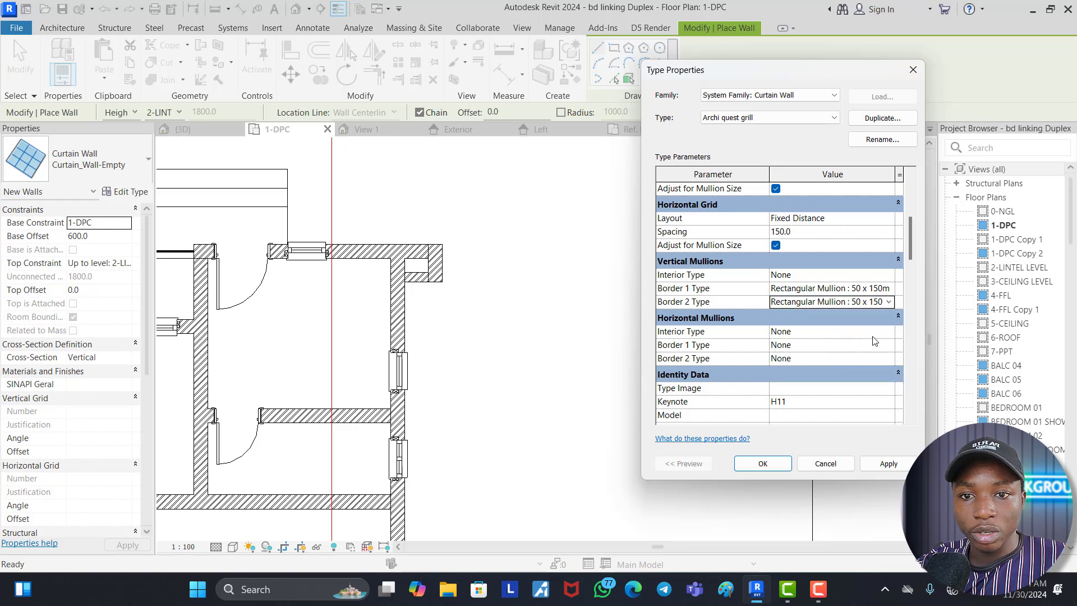
# Step: Give both horizontal borders the Rectangular Mullion 50 x 150mm type
pyautogui.click(893, 346)
pyautogui.scroll(-1, 797, 395)
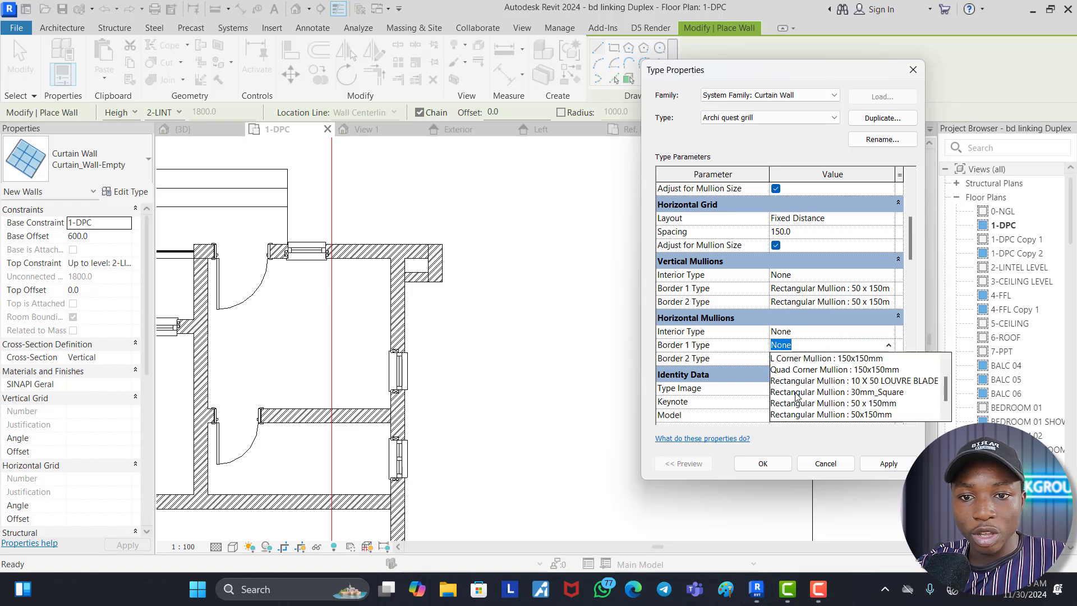
pyautogui.click(870, 404)
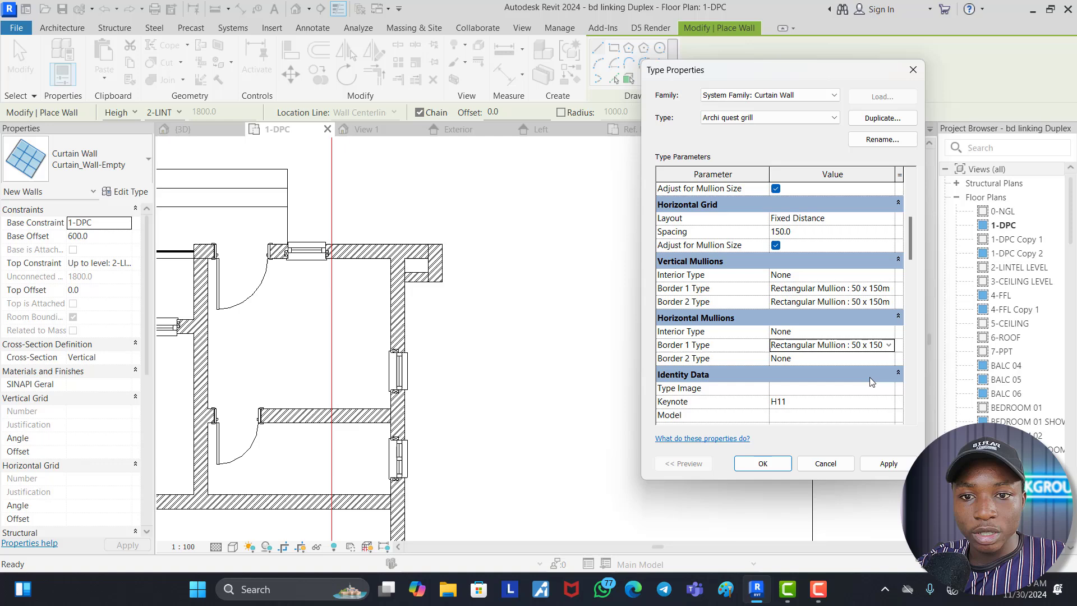
pyautogui.click(888, 359)
pyautogui.scroll(-1, 850, 398)
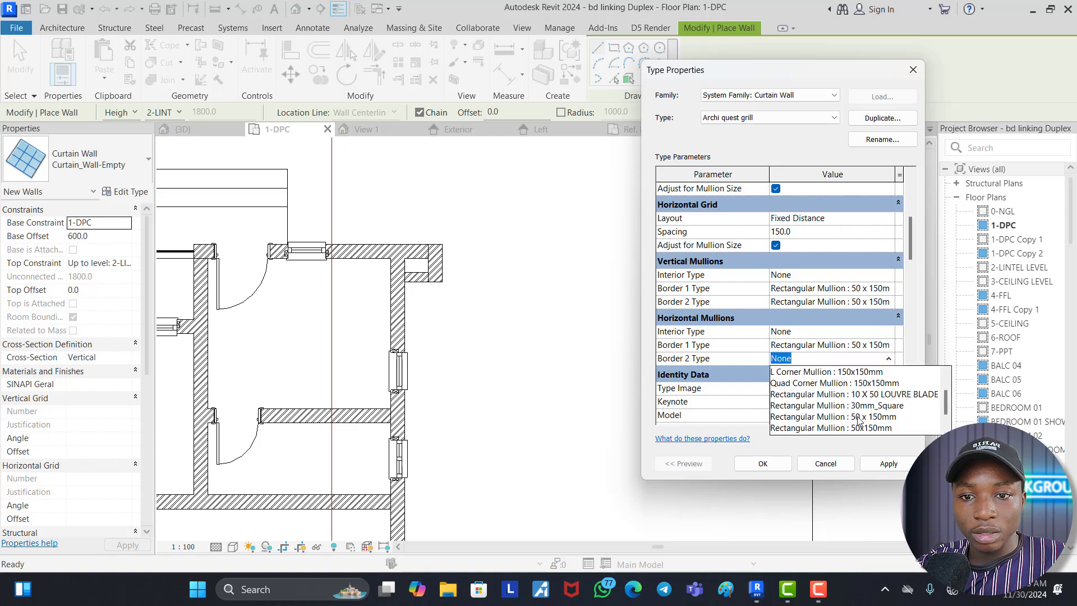
pyautogui.click(859, 418)
pyautogui.scroll(4, 835, 393)
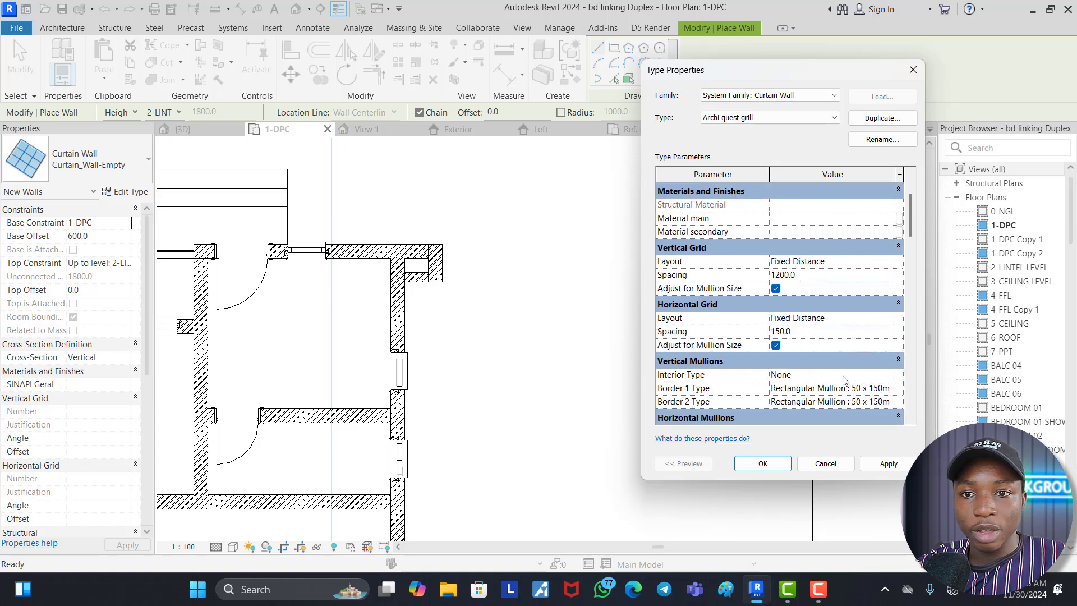
pyautogui.scroll(-3, 785, 300)
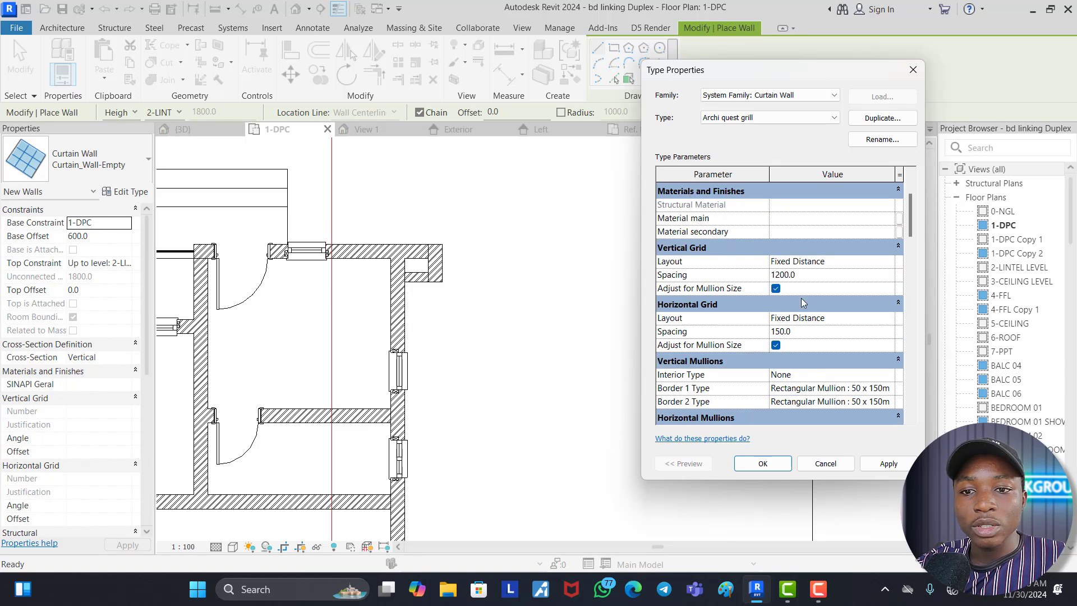
pyautogui.scroll(3, 813, 298)
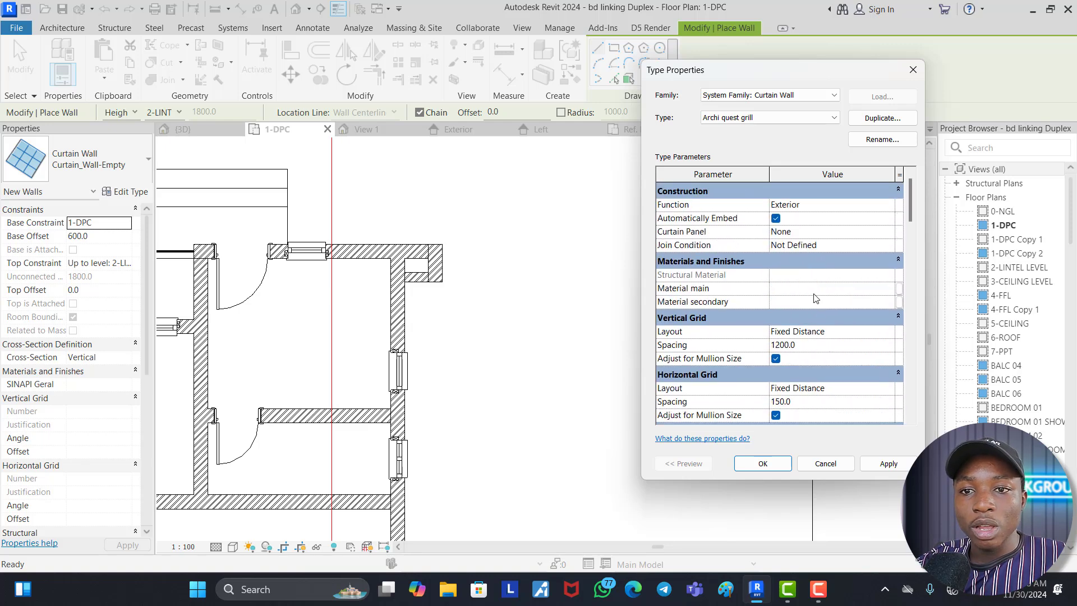
# Step: Set the curtain panel to Archi quest grill and apply the type changes
pyautogui.click(894, 235)
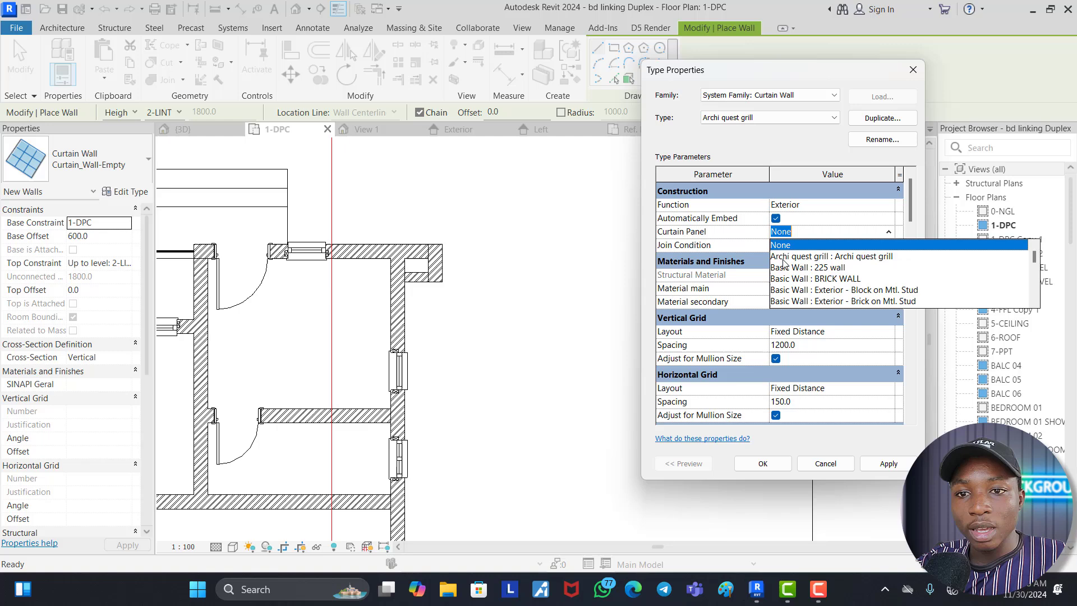
pyautogui.click(852, 257)
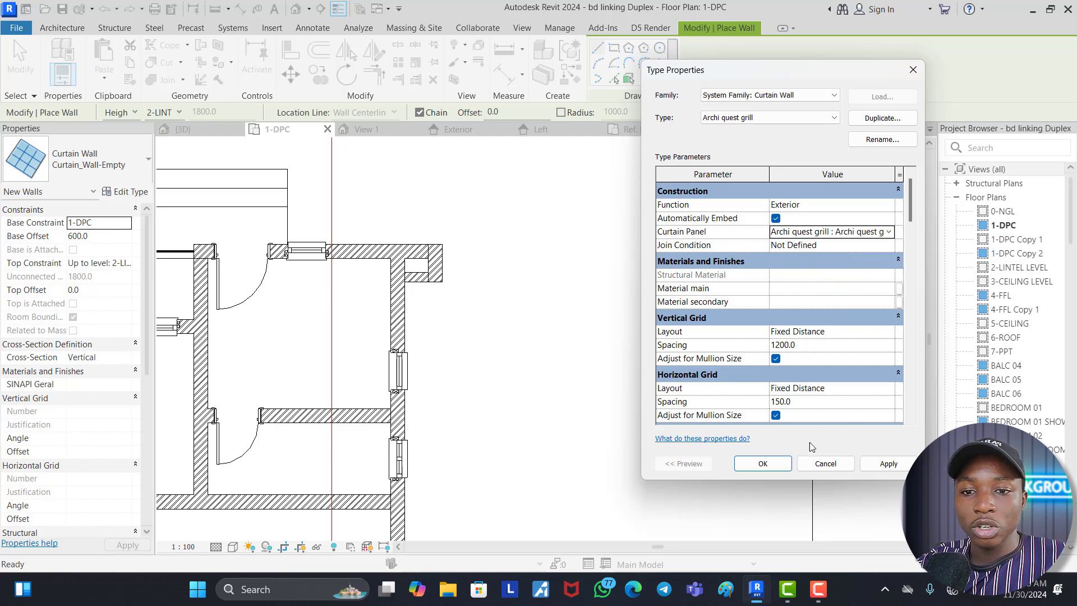
pyautogui.click(763, 463)
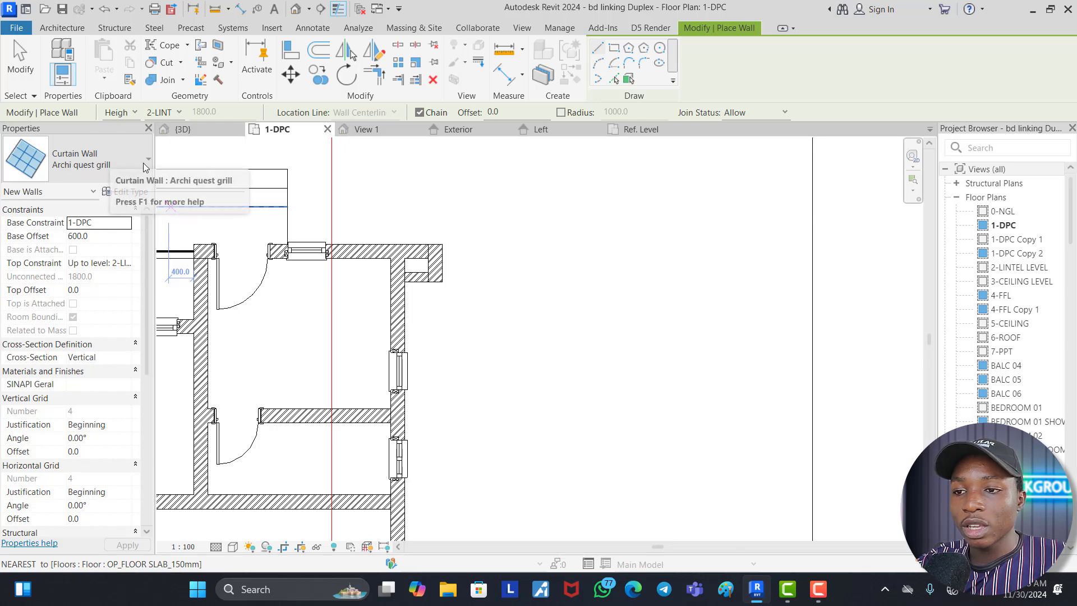
# Step: Draw a short Archi quest grill curtain wall between the two wall faces
pyautogui.scroll(5, 398, 269)
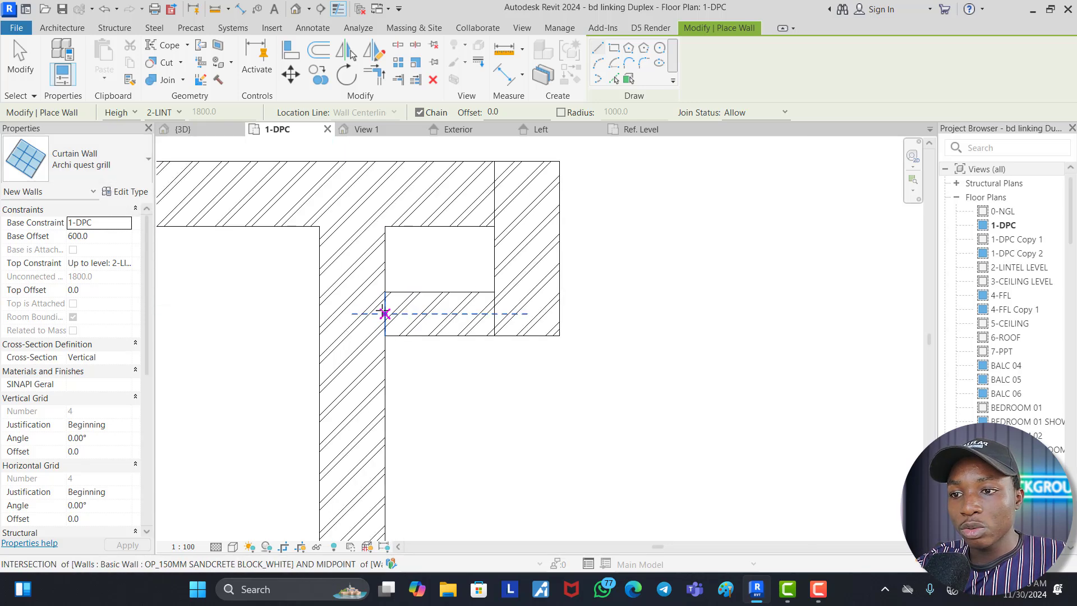
pyautogui.click(385, 313)
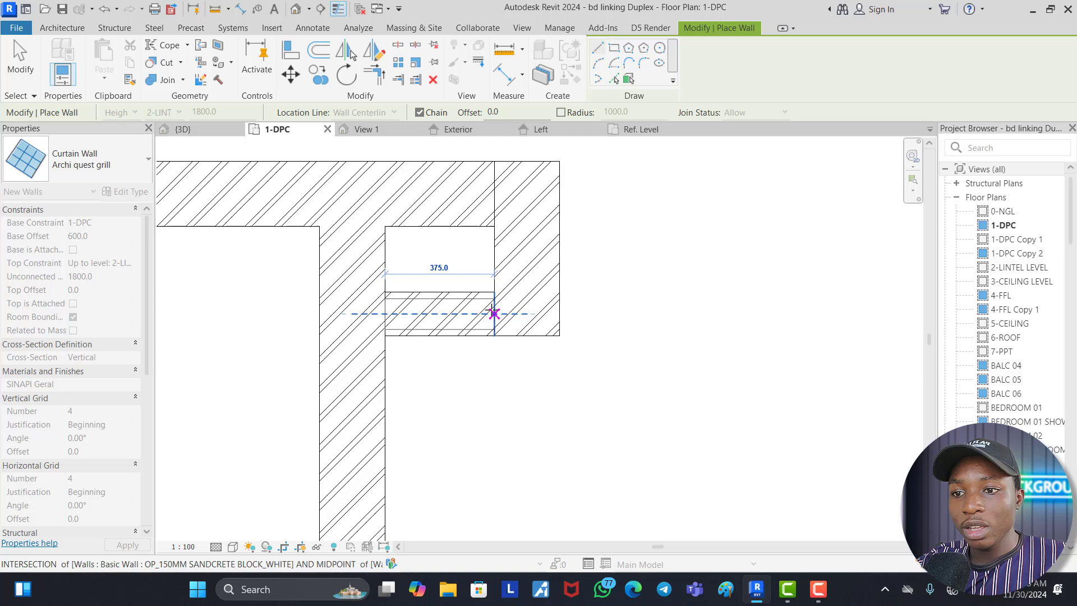
pyautogui.click(494, 313)
pyautogui.press('Escape')
pyautogui.press('Escape')
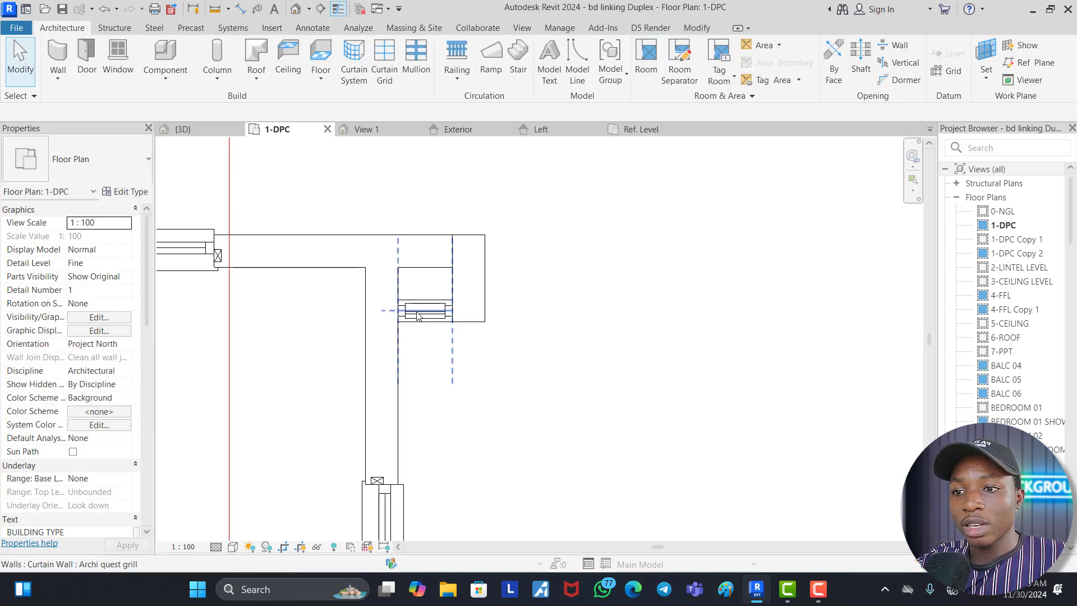
# Step: Set the curtain wall's Base Offset to 0 and Top Constraint to 5-CEILING
pyautogui.click(418, 316)
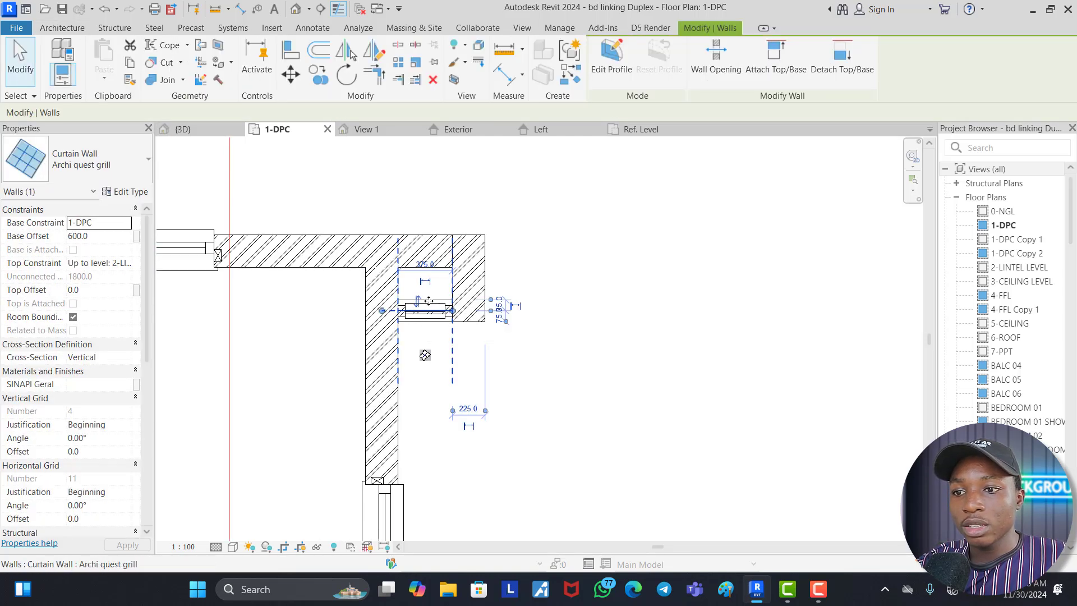
pyautogui.click(101, 237)
pyautogui.write('0')
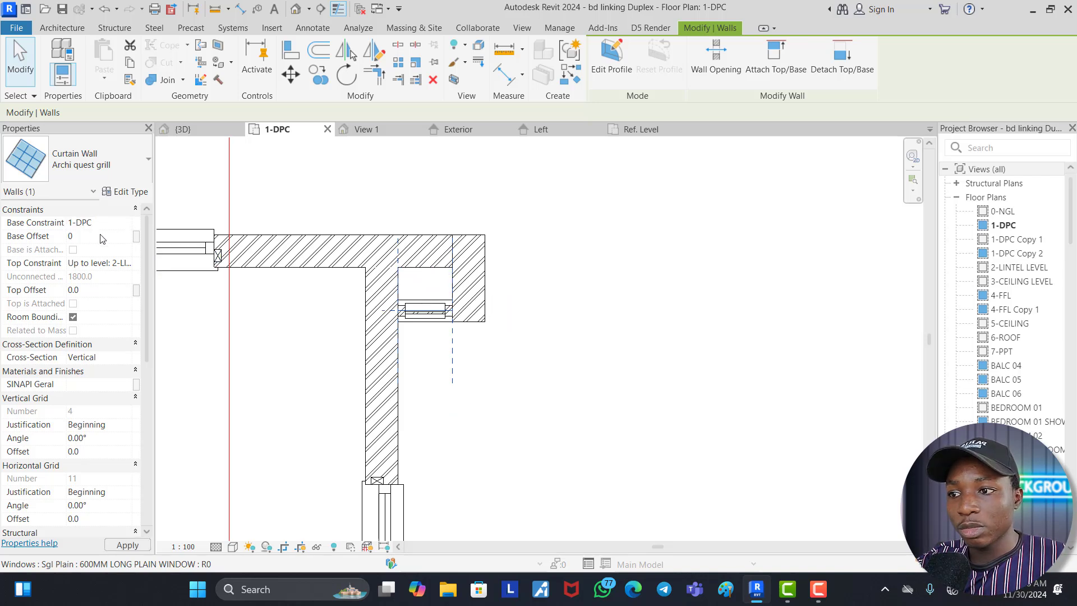
pyautogui.click(124, 263)
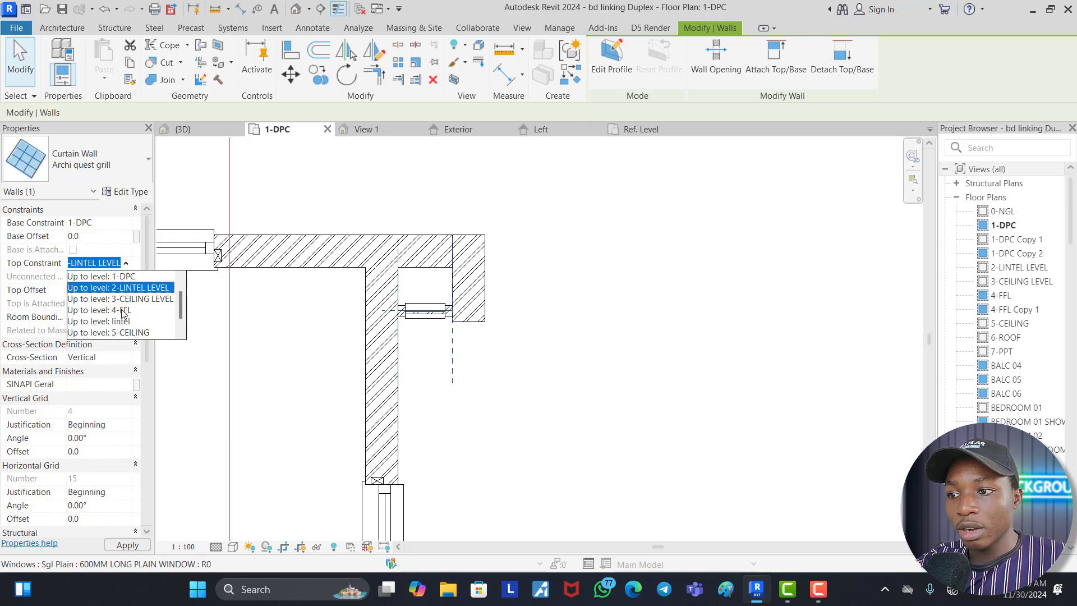
pyautogui.click(120, 332)
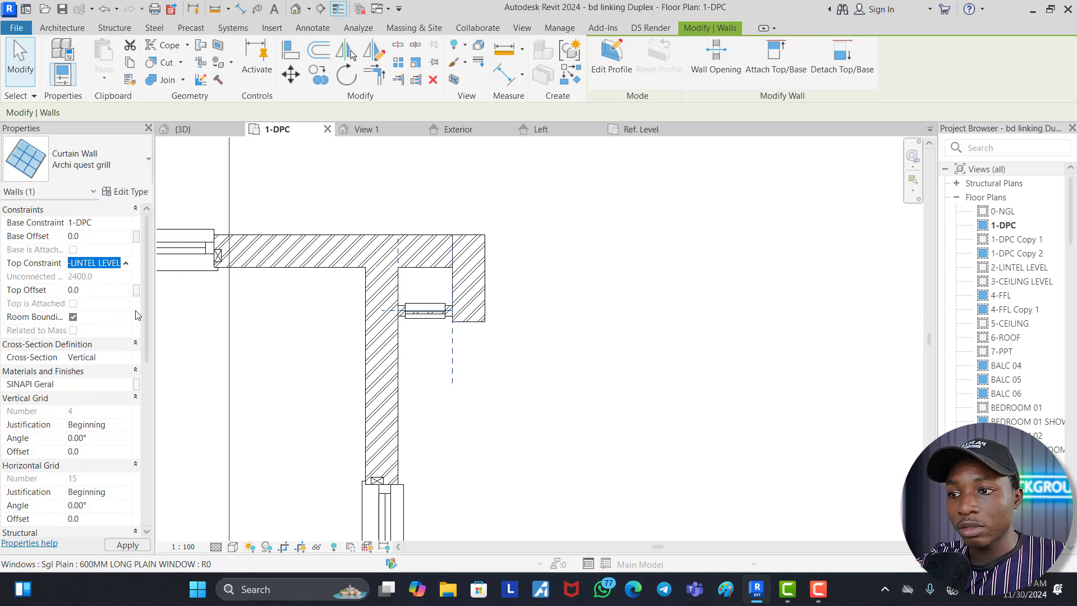
pyautogui.press('Escape')
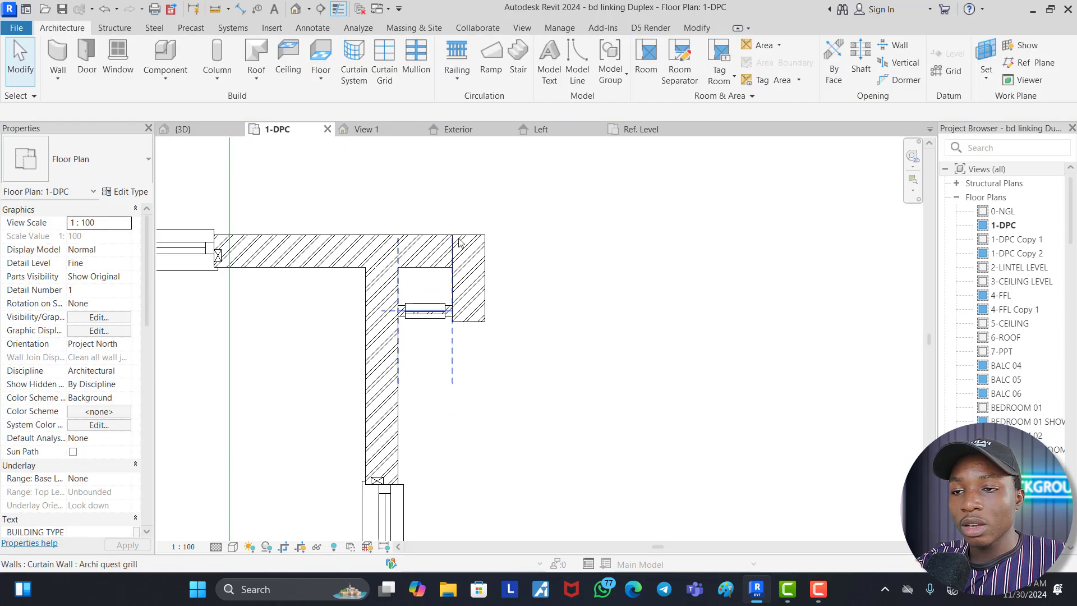
pyautogui.scroll(-5, 432, 212)
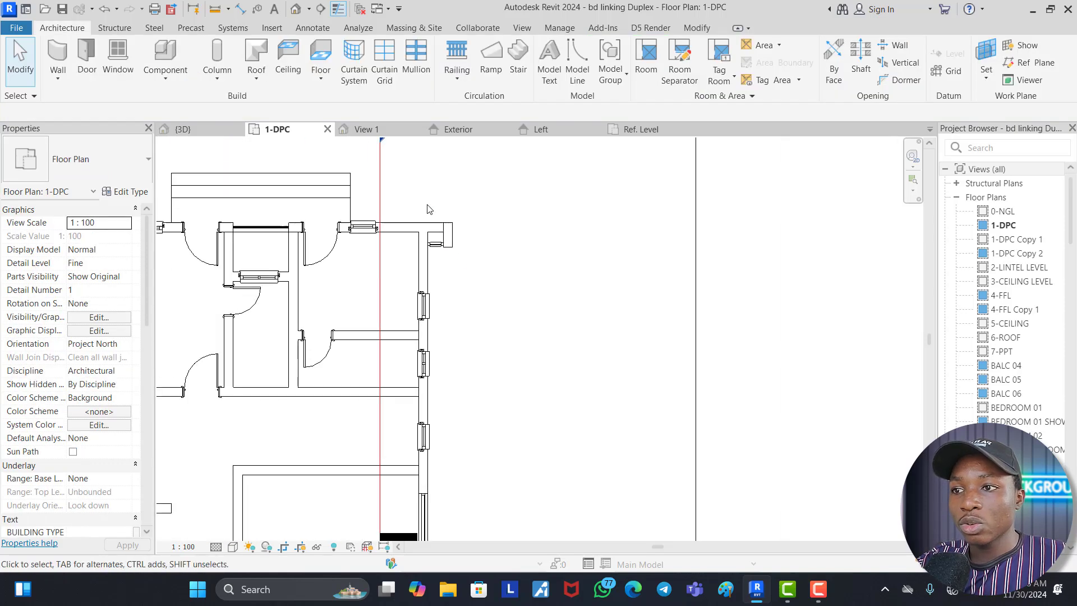
# Step: In the {3D} view, orbit to the facade and select the grill curtain wall
pyautogui.click(201, 135)
pyautogui.scroll(5, 604, 476)
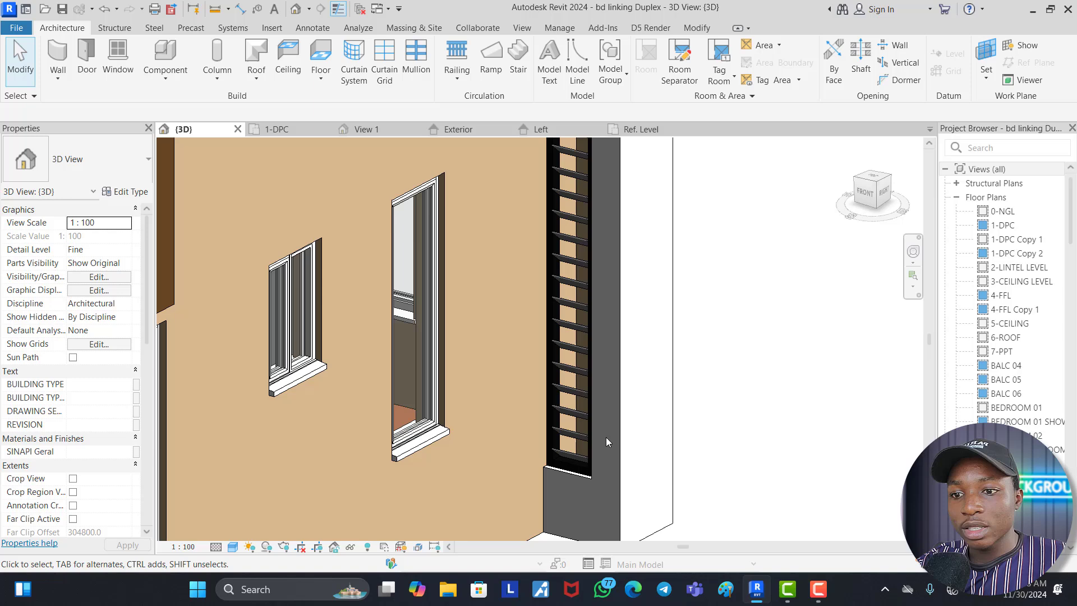
pyautogui.scroll(-4, 589, 449)
pyautogui.click(559, 457)
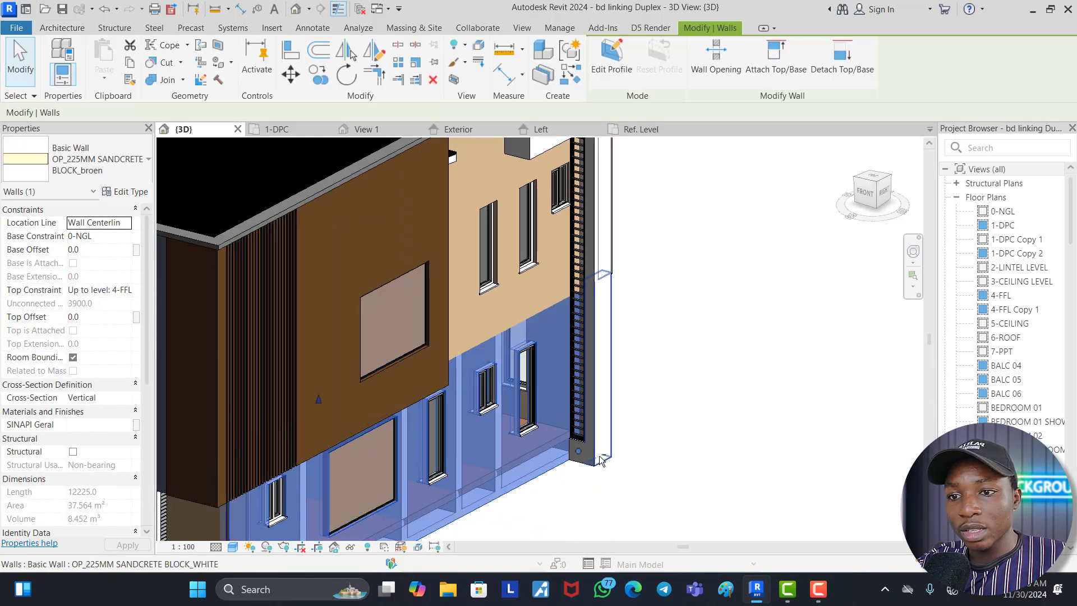
pyautogui.click(718, 447)
pyautogui.moveTo(731, 449)
pyautogui.keyDown('shift'); pyautogui.mouseDown(button='middle')
pyautogui.moveTo(759, 402)
pyautogui.moveTo(724, 449)
pyautogui.mouseUp(button='middle'); pyautogui.keyUp('shift')
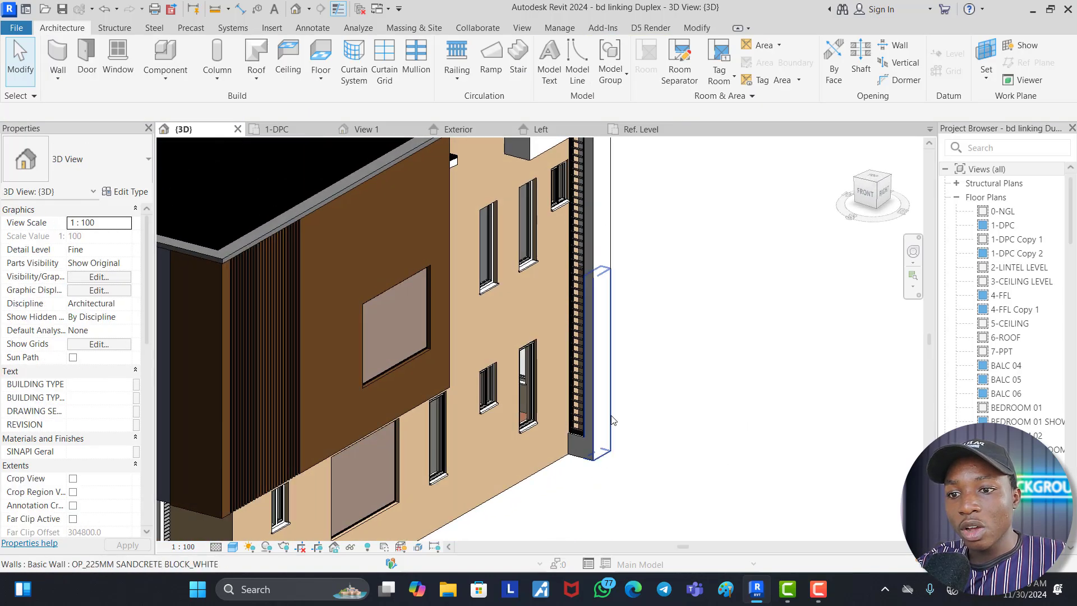
pyautogui.scroll(6, 594, 421)
pyautogui.click(519, 451)
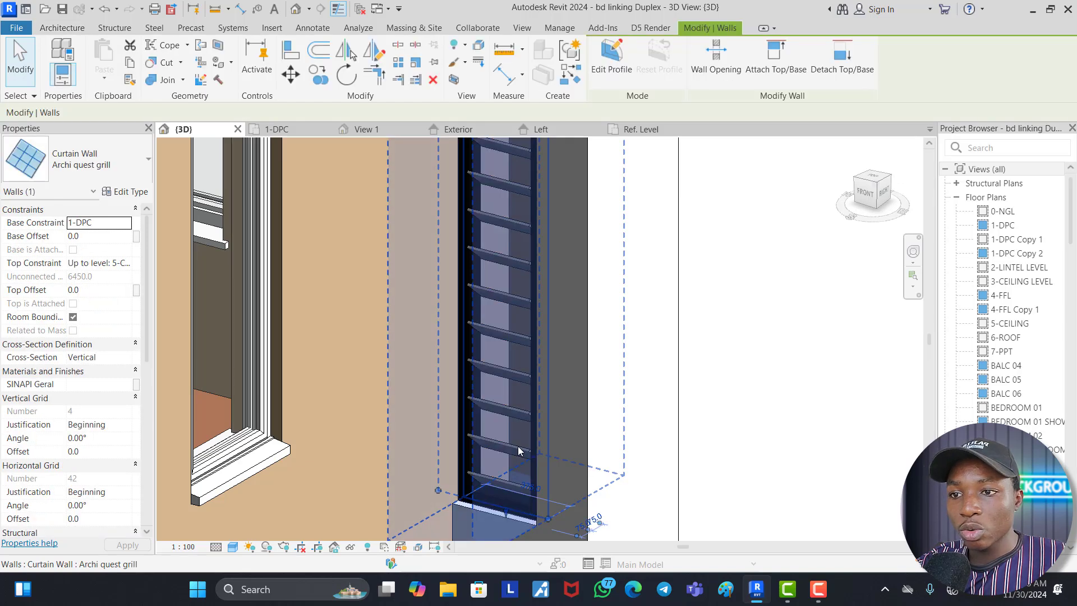
# Step: Change the grill wall type's Horizontal Grid Spacing to 50
pyautogui.click(128, 192)
pyautogui.scroll(-3, 841, 376)
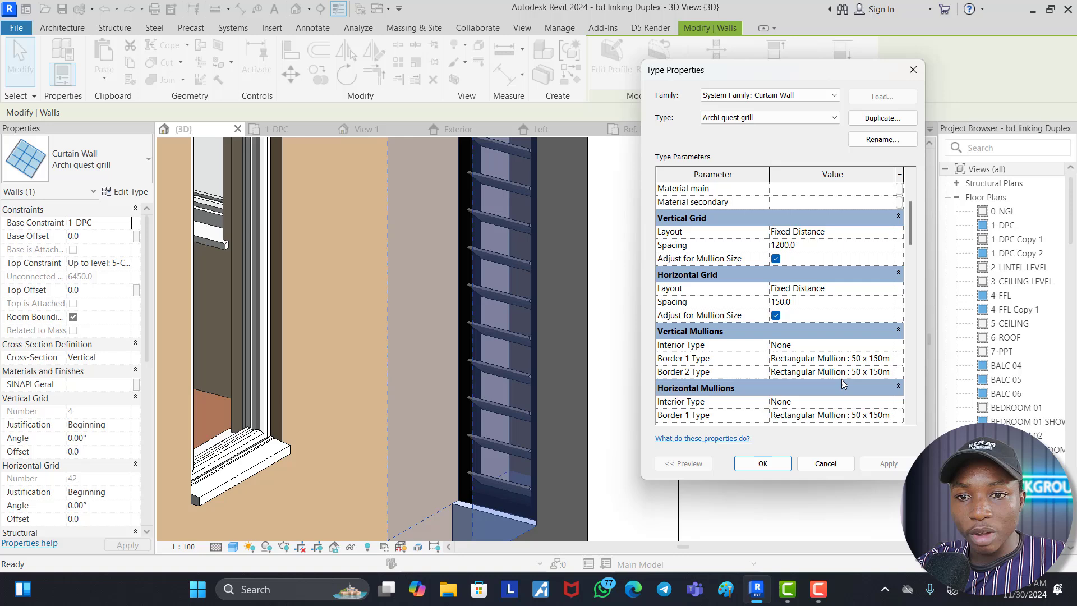
pyautogui.scroll(-3, 826, 335)
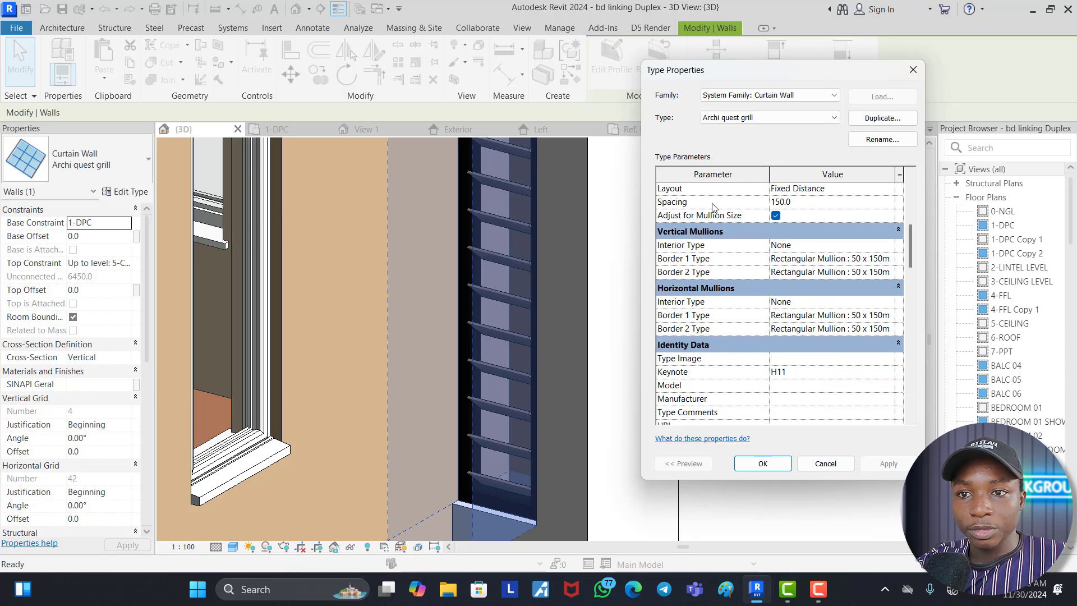
pyautogui.scroll(2, 687, 230)
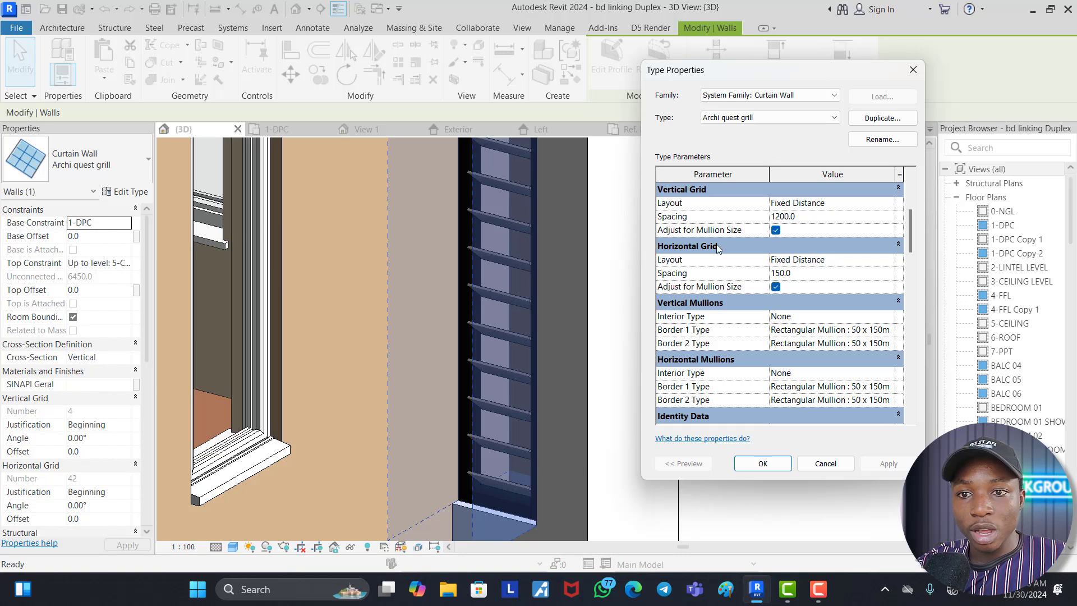
pyautogui.click(812, 277)
pyautogui.write('50')
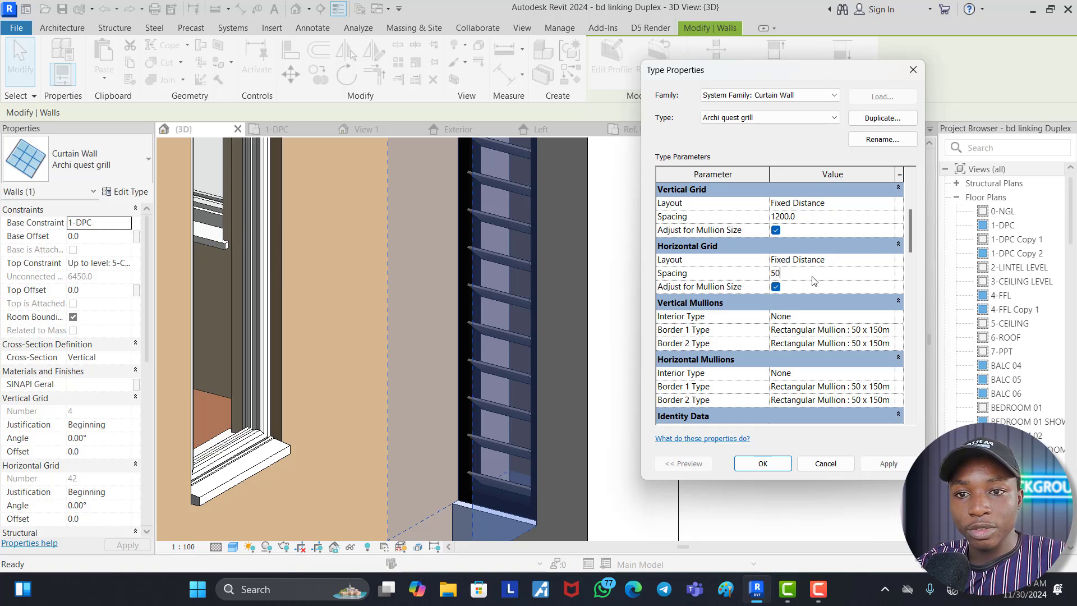
pyautogui.click(788, 467)
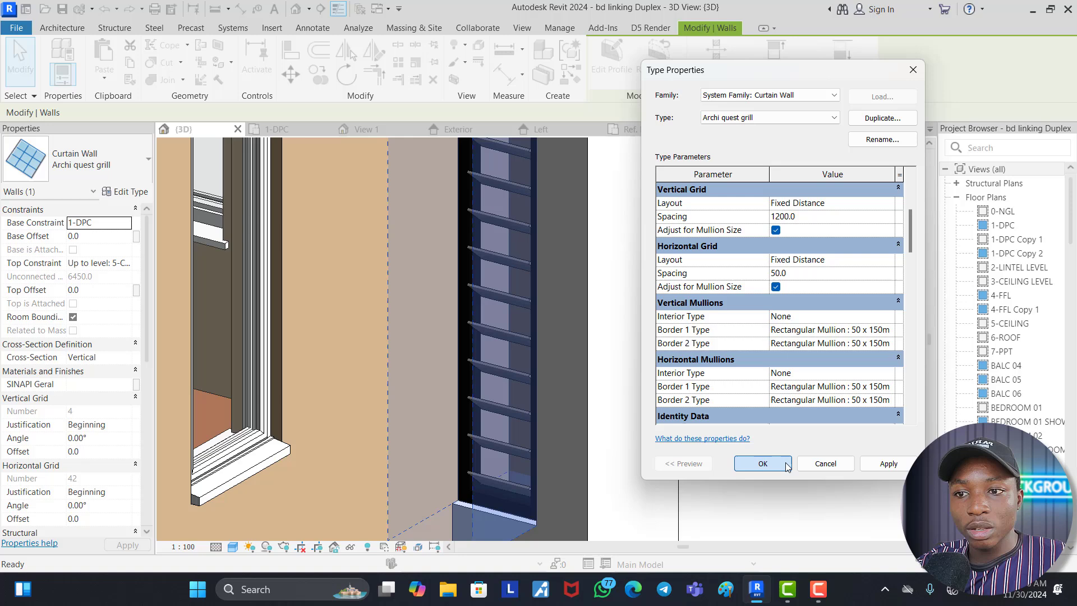
pyautogui.press('Escape')
pyautogui.scroll(-4, 673, 418)
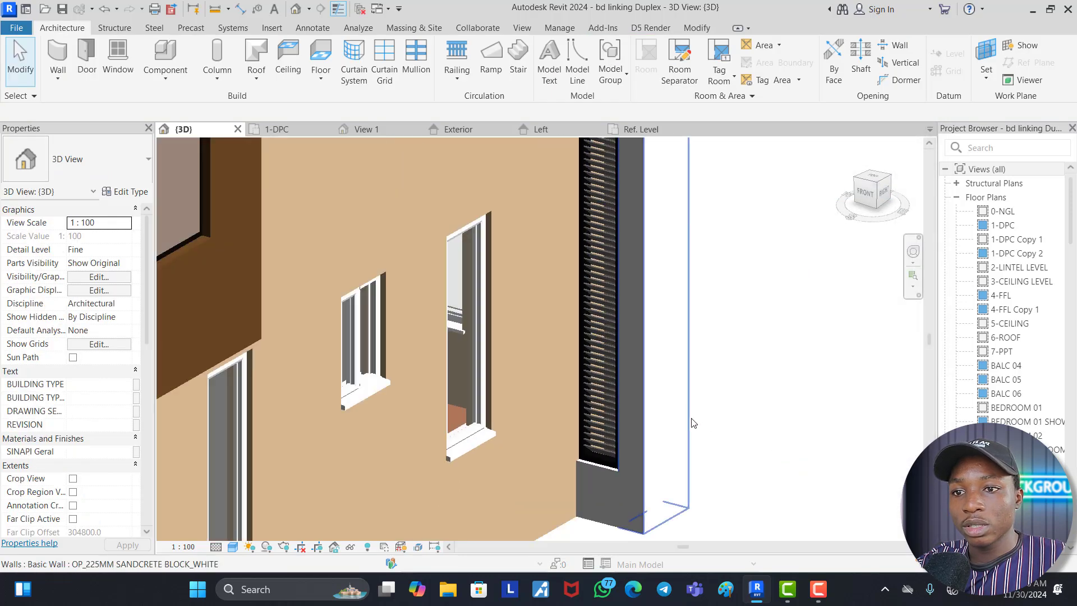
pyautogui.moveTo(649, 415)
pyautogui.keyDown('shift'); pyautogui.mouseDown(button='middle')
pyautogui.moveTo(692, 298)
pyautogui.moveTo(653, 399)
pyautogui.mouseUp(button='middle'); pyautogui.keyUp('shift')
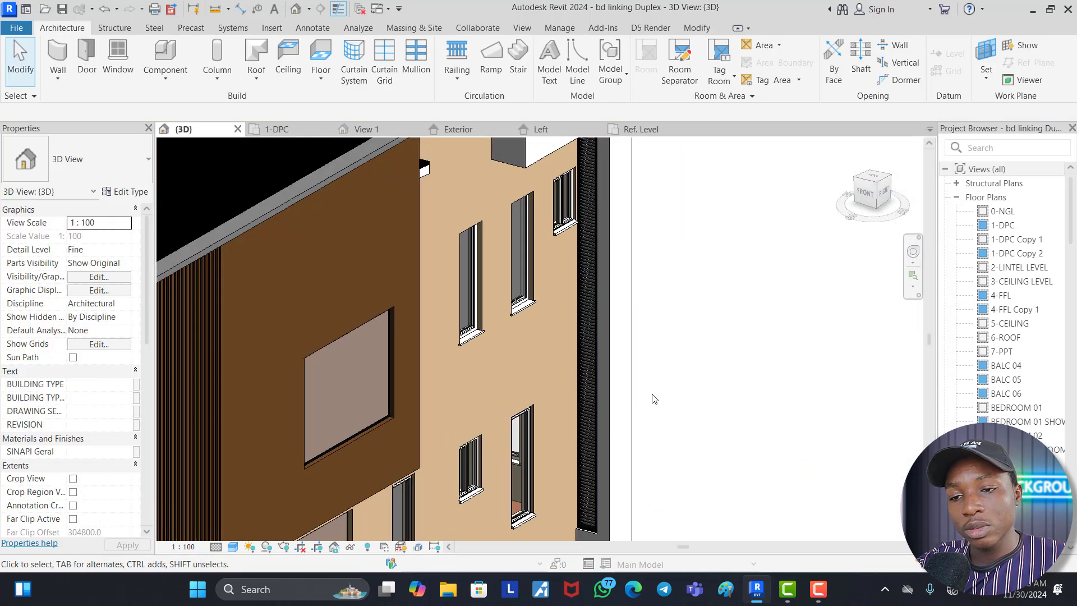
pyautogui.scroll(-3, 646, 327)
pyautogui.scroll(5, 613, 467)
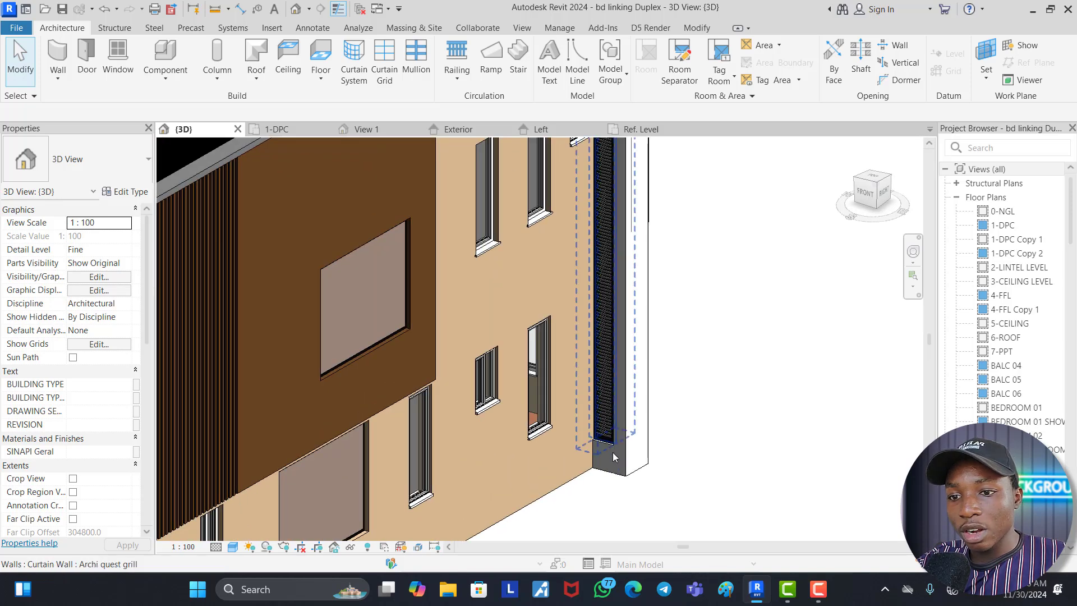
pyautogui.keyDown('shift'); pyautogui.moveTo(612, 468); pyautogui.dragTo(685, 353, button='middle'); pyautogui.keyUp('shift')
pyautogui.scroll(6, 546, 308)
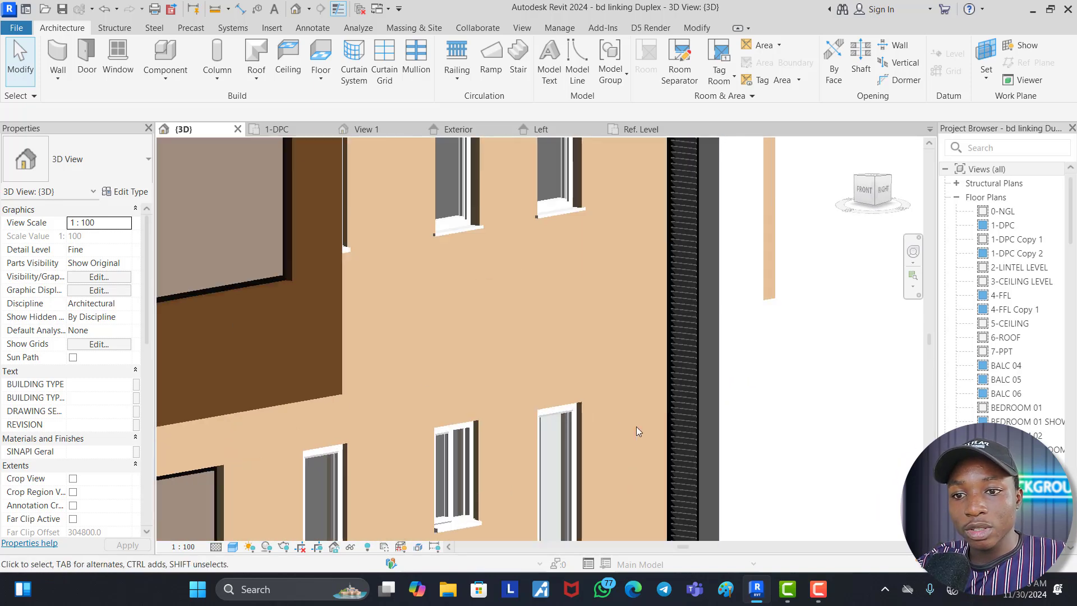
pyautogui.scroll(-6, 618, 345)
pyautogui.keyDown('shift'); pyautogui.moveTo(621, 409); pyautogui.dragTo(672, 455, button='middle'); pyautogui.keyUp('shift')
pyautogui.scroll(5, 694, 410)
pyautogui.scroll(-3, 698, 414)
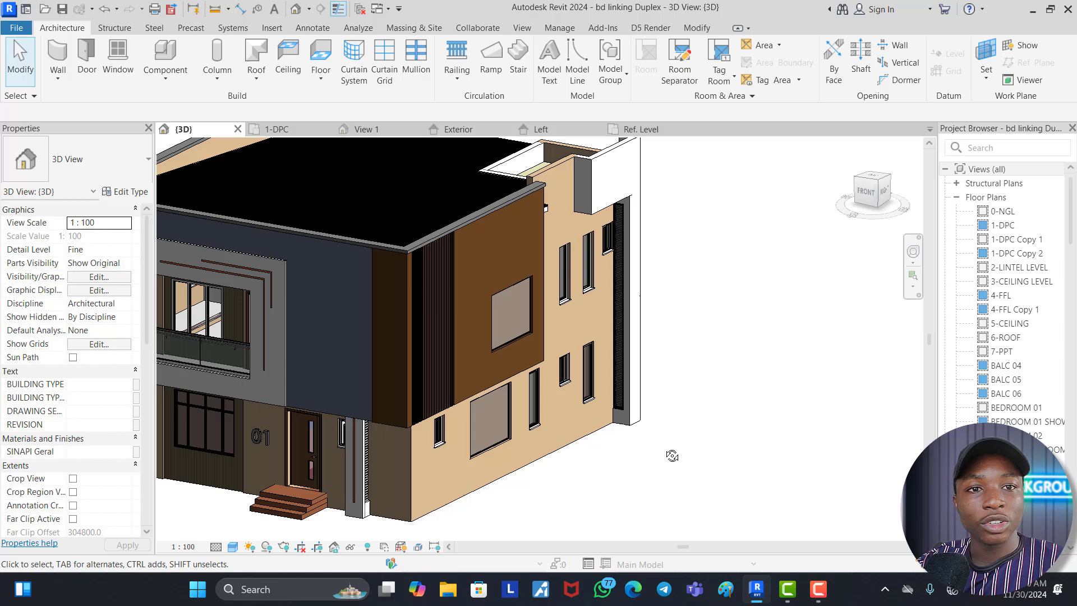